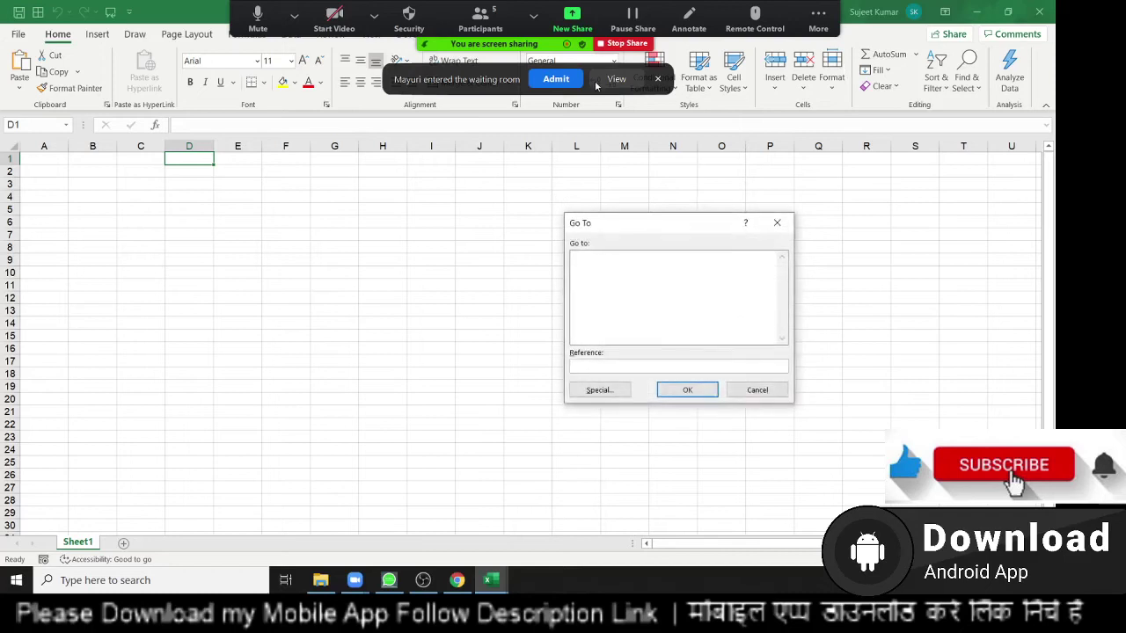
- Close the Go To box and review the meeting participants list
click(777, 222)
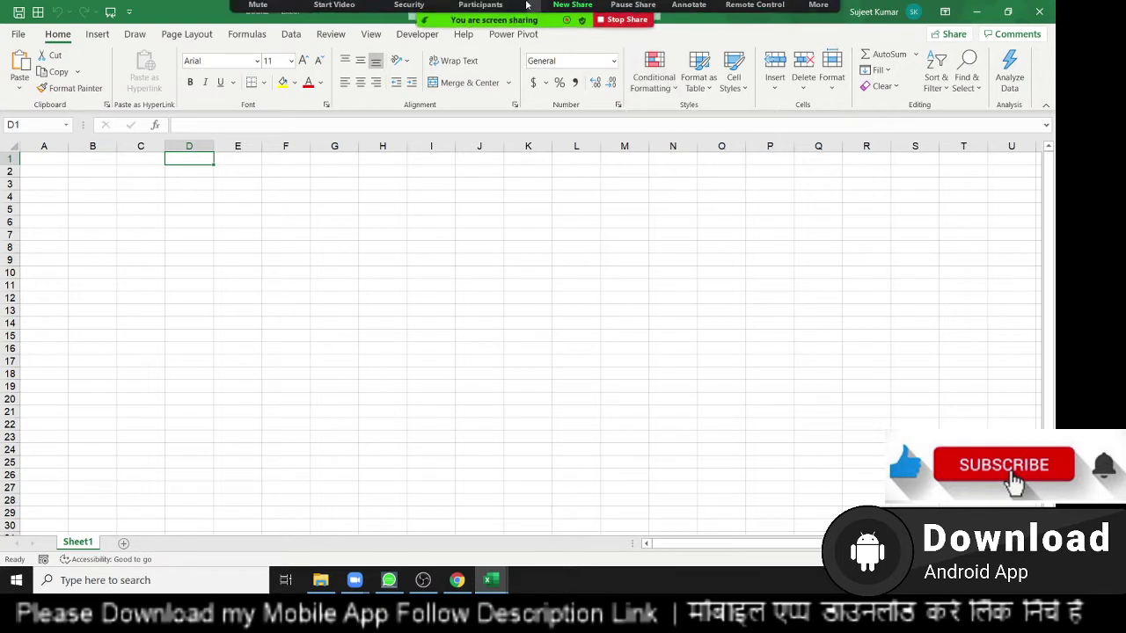
click(480, 17)
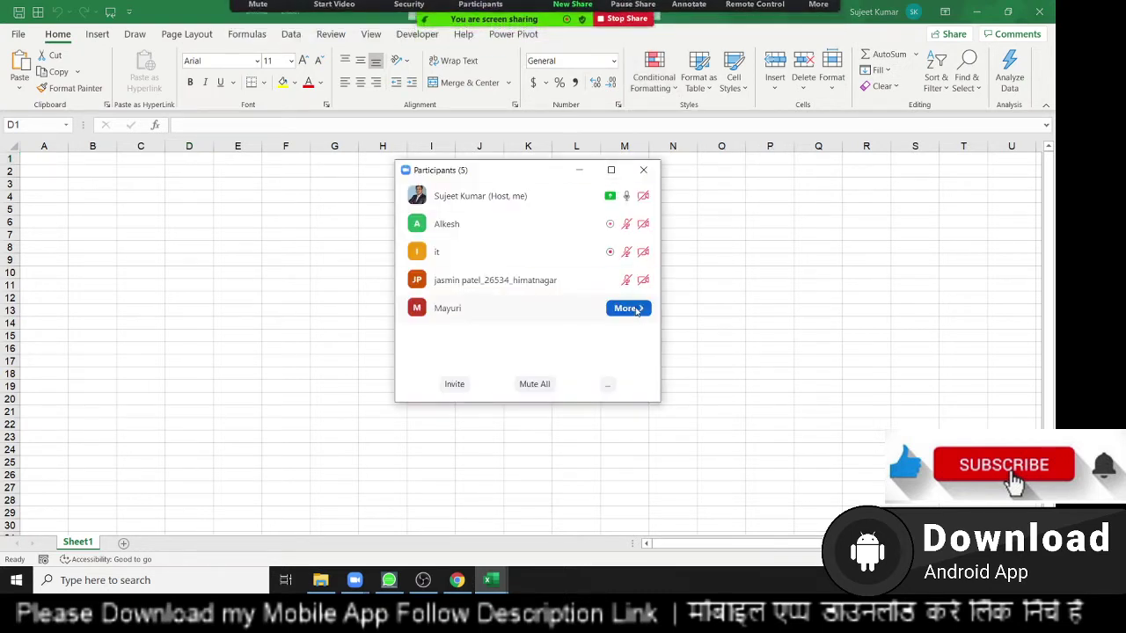
click(628, 307)
click(689, 350)
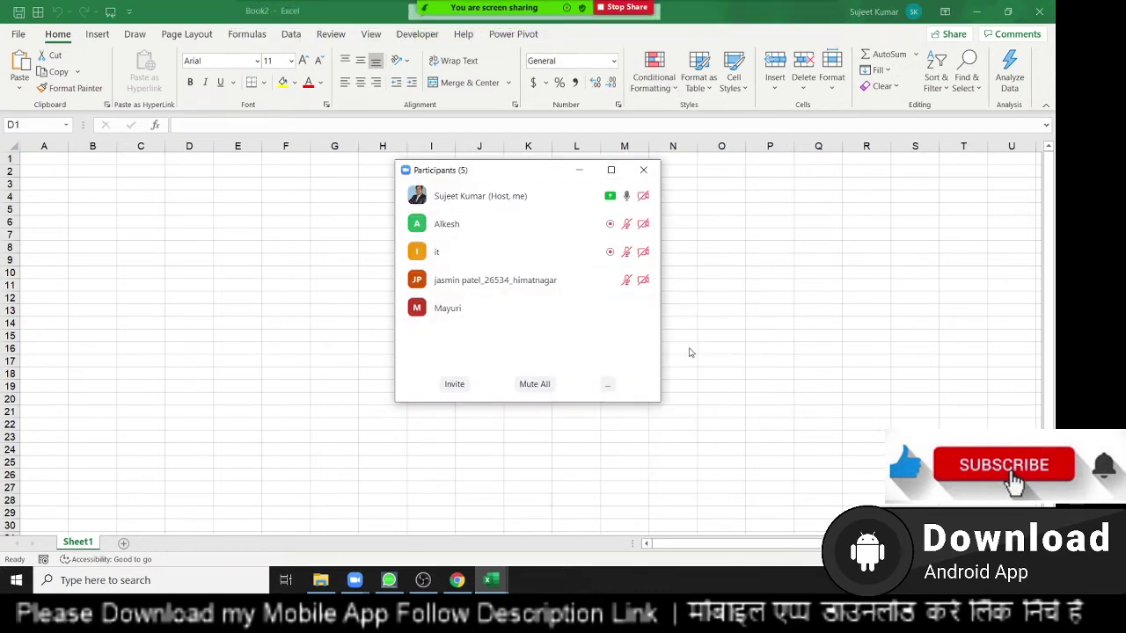
click(656, 175)
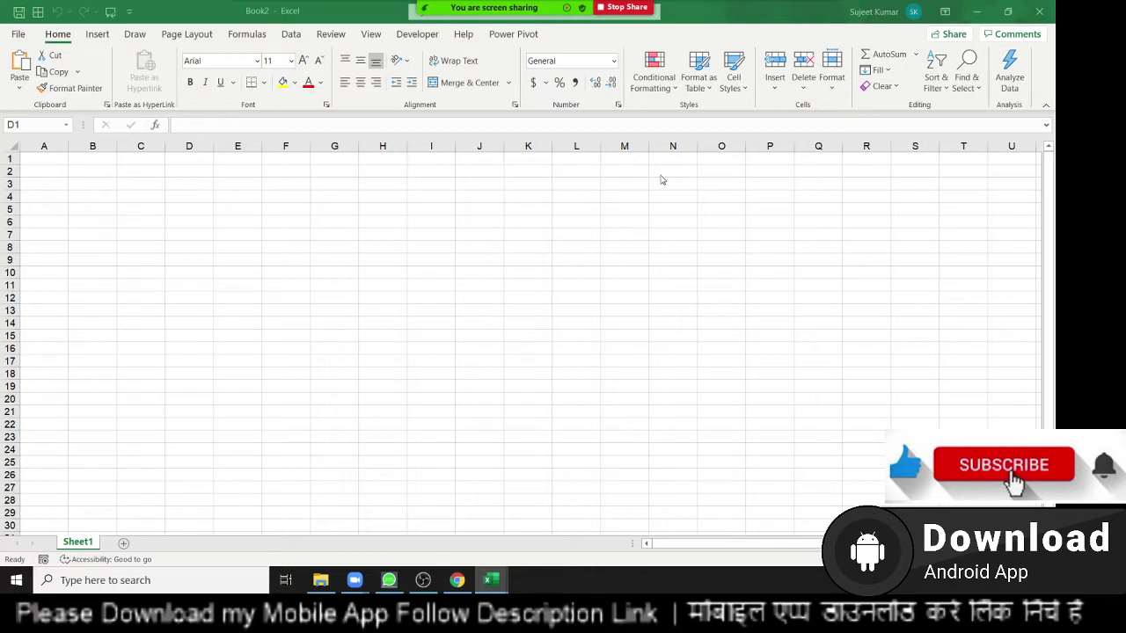
- Admit the waiting guest into the meeting and close the participants list
click(480, 21)
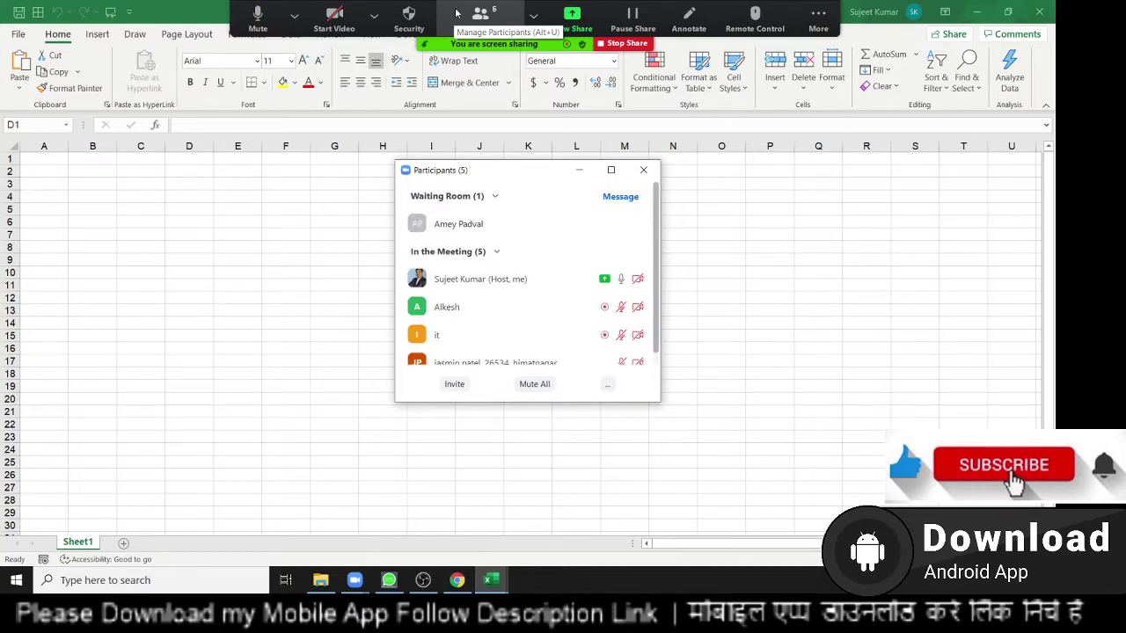
mouse_move(527, 224)
click(570, 224)
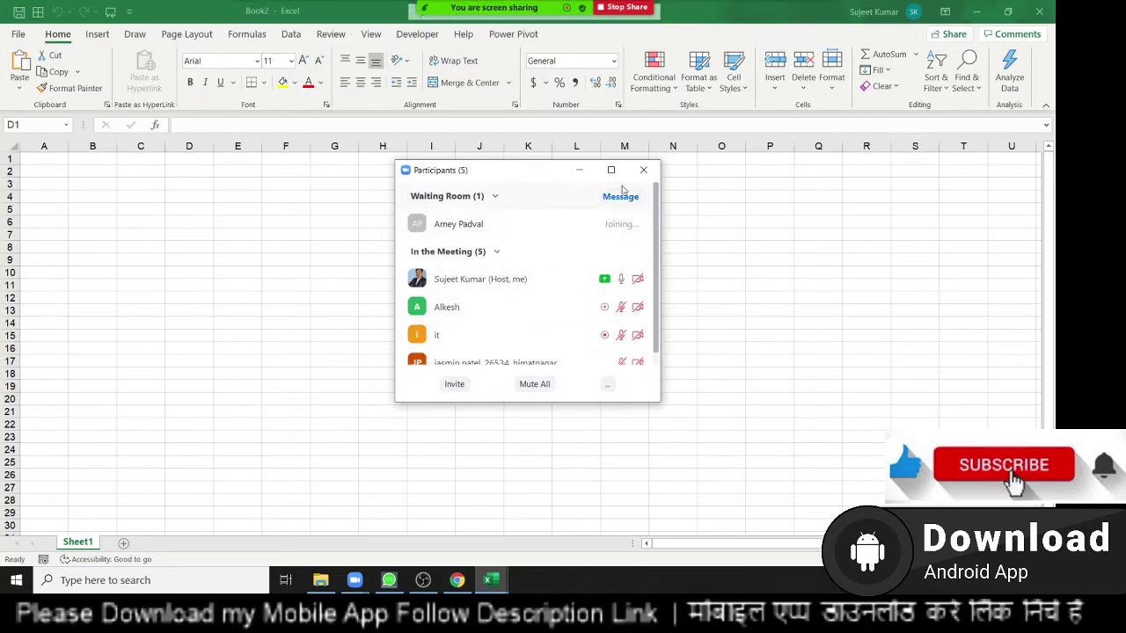
click(643, 170)
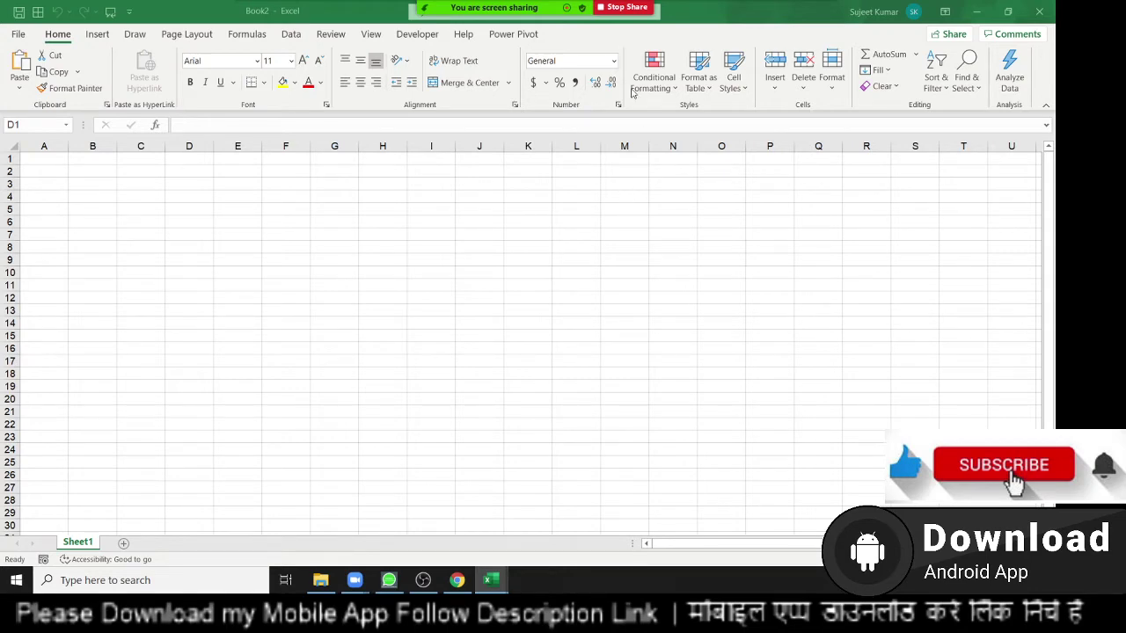
- Enter 123 in B1 and 6321 in B2, then select B1:B2
click(818, 10)
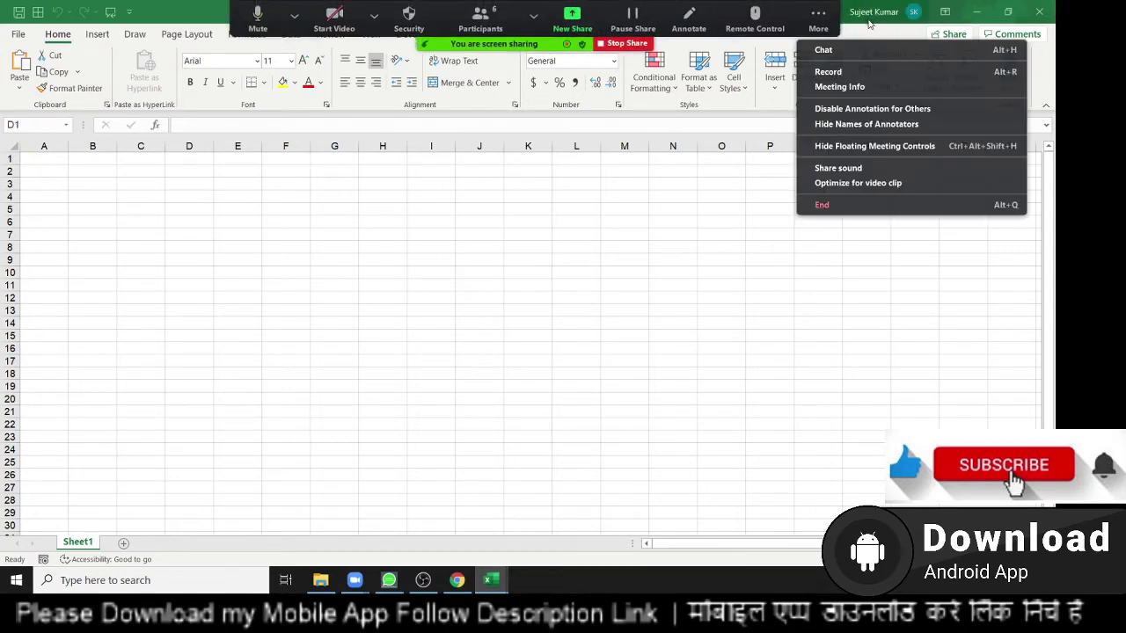
click(100, 208)
ctrl+scroll(176, 265, up, 3)
ctrl+scroll(173, 262, up, 3)
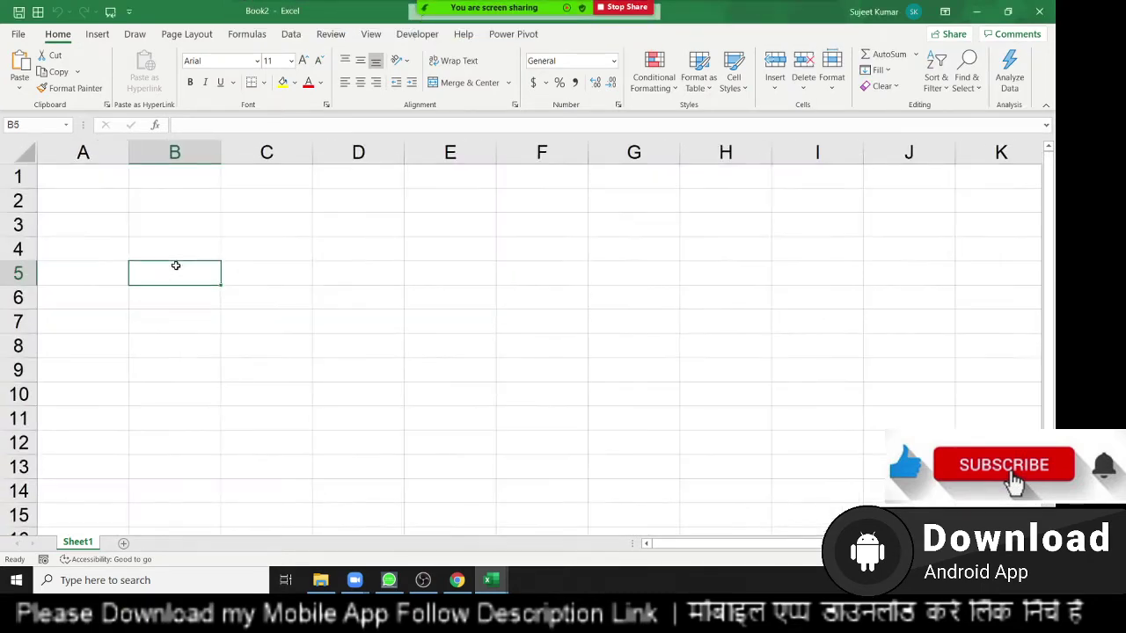
ctrl+click(178, 216)
key(Up)
key(Up)
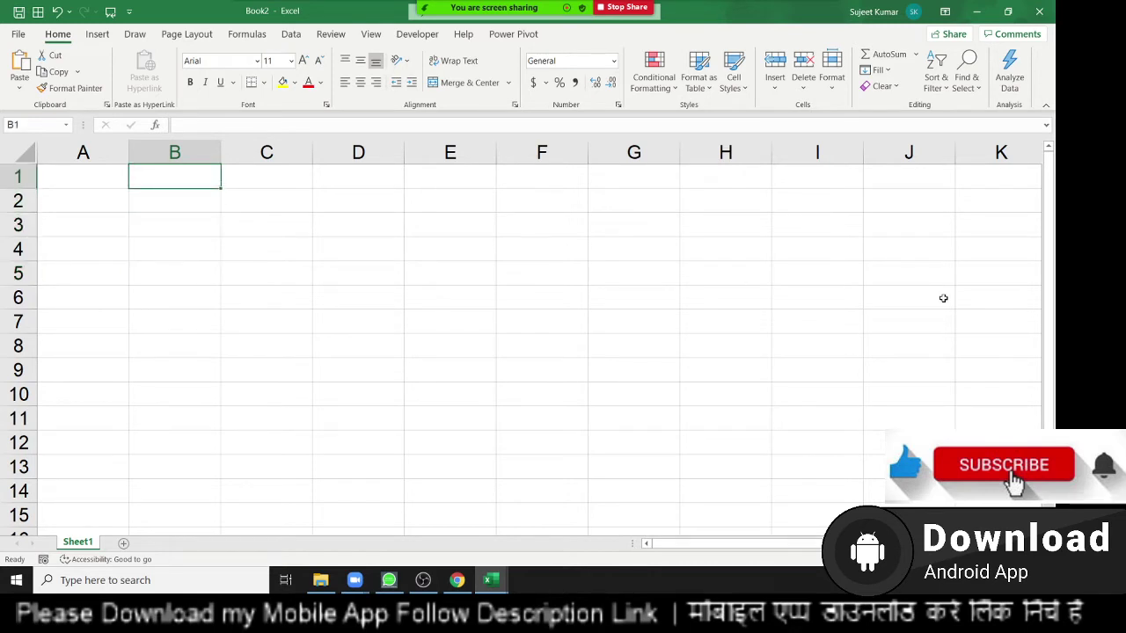
text(123)
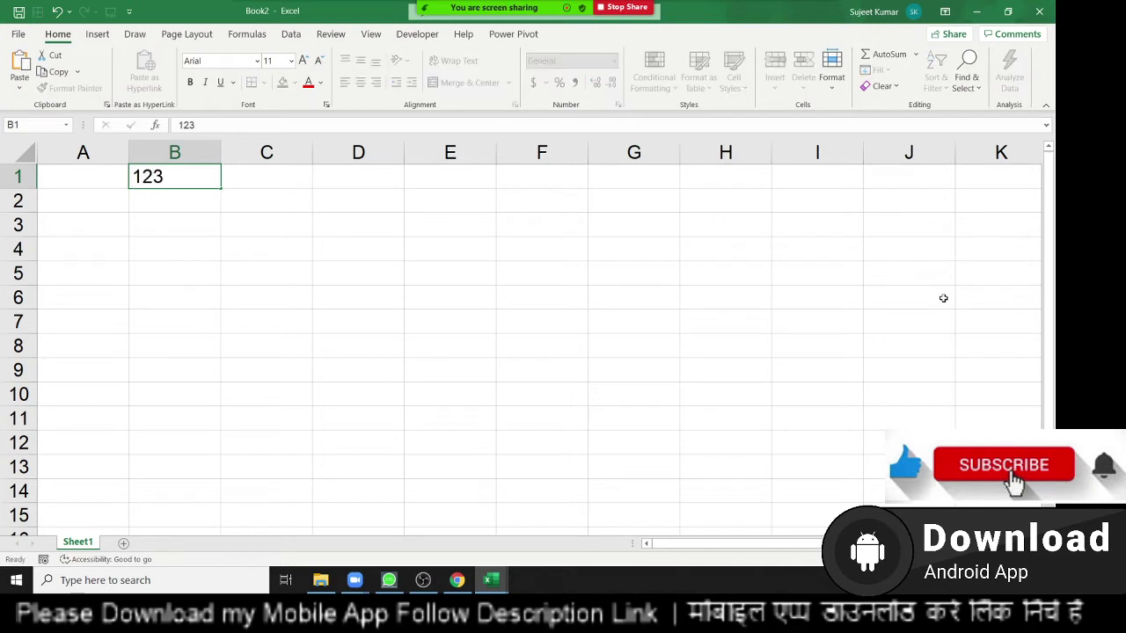
key(Return)
text(6321)
key(Return)
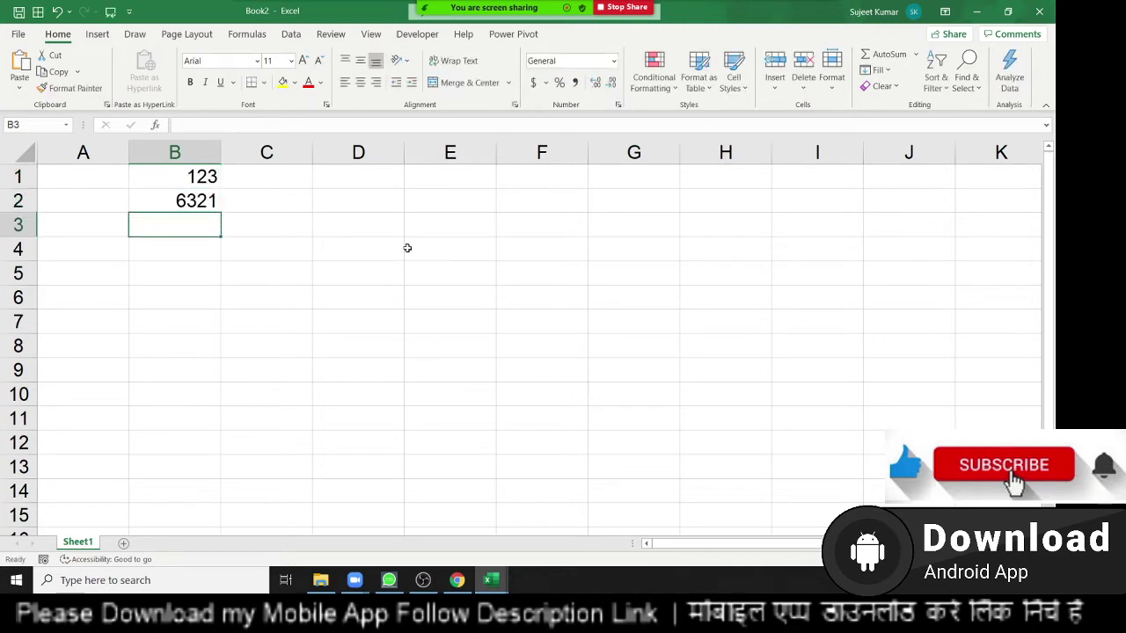
drag(161, 195, 160, 174)
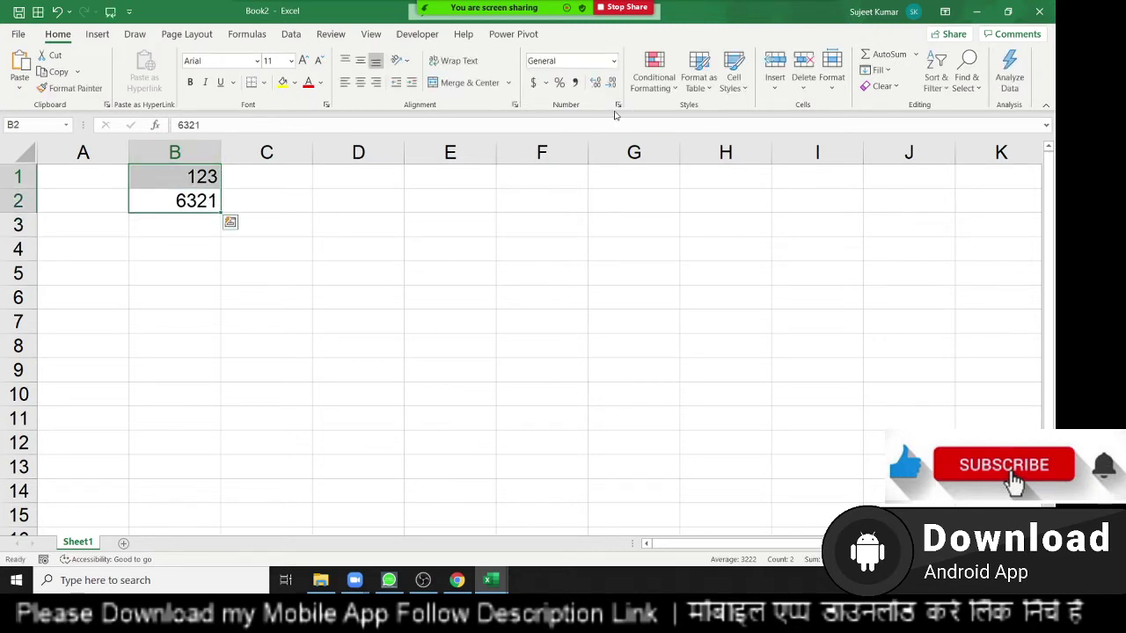
- Apply the custom number format 000000 to B1:B2 so values show six digits
key(ctrl+1)
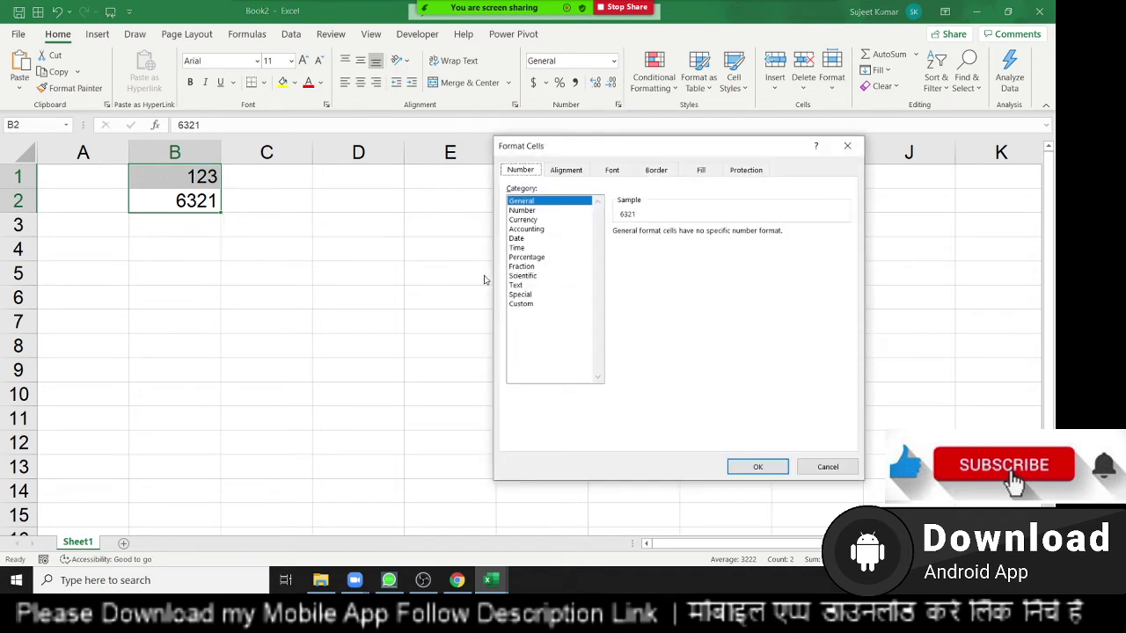
click(520, 303)
double_click(658, 247)
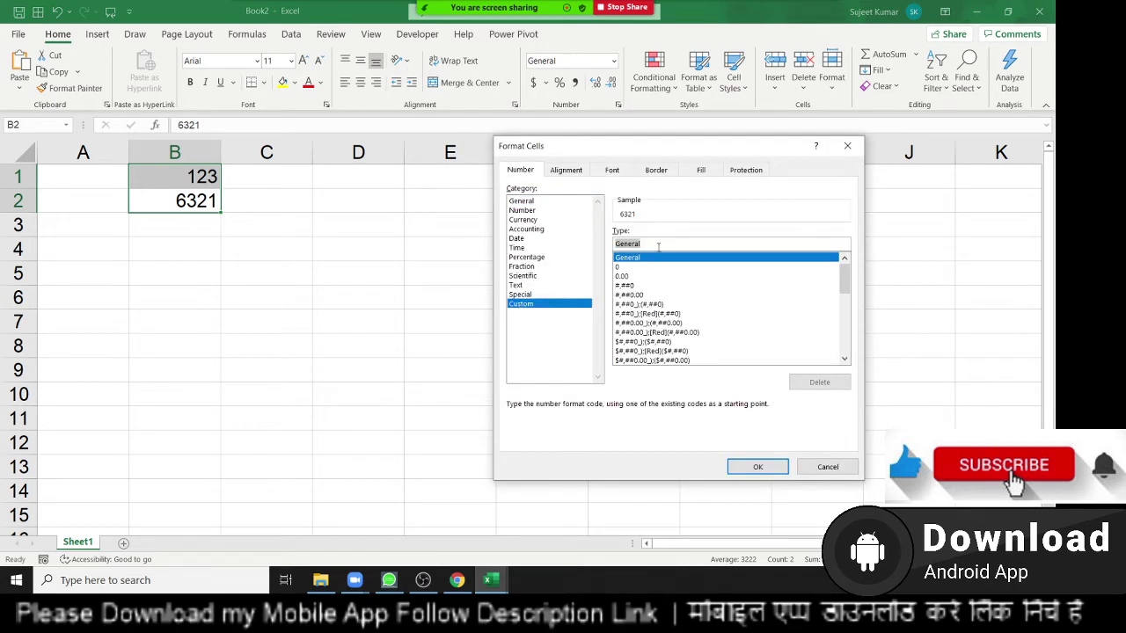
click(658, 247)
double_click(656, 248)
text(00)
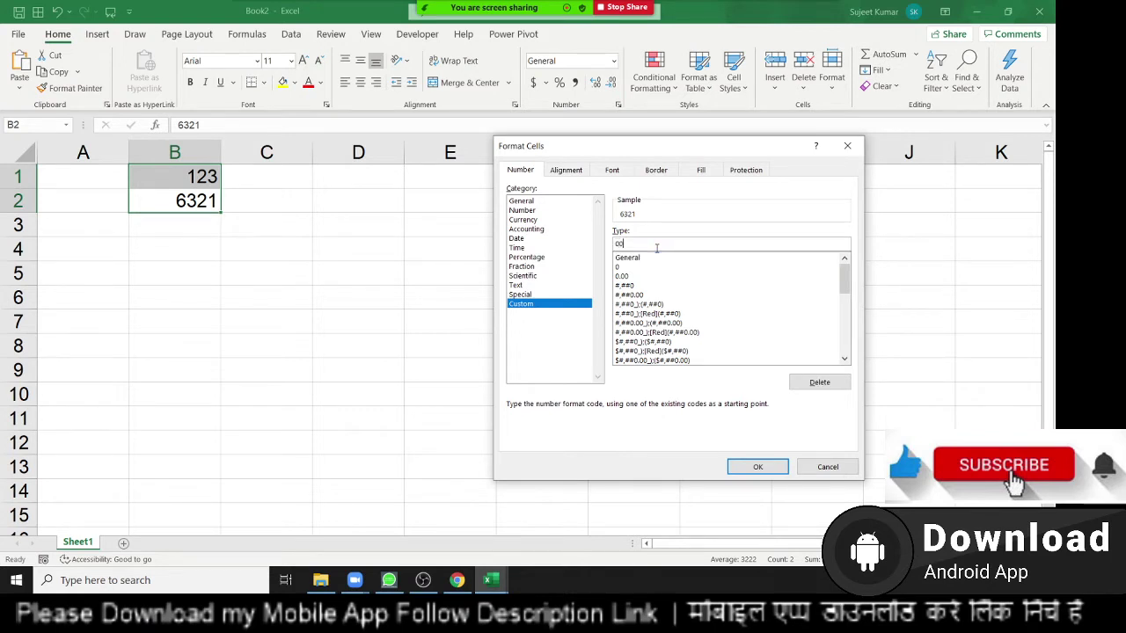
text(0000)
key(Return)
key(Down)
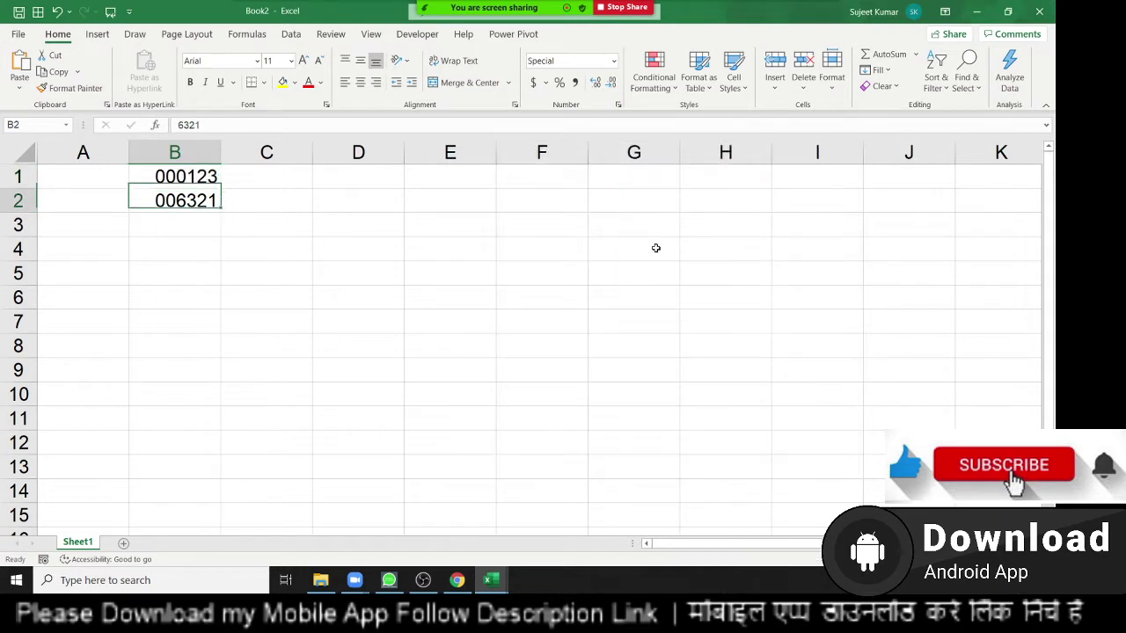
key(Up)
key(Up)
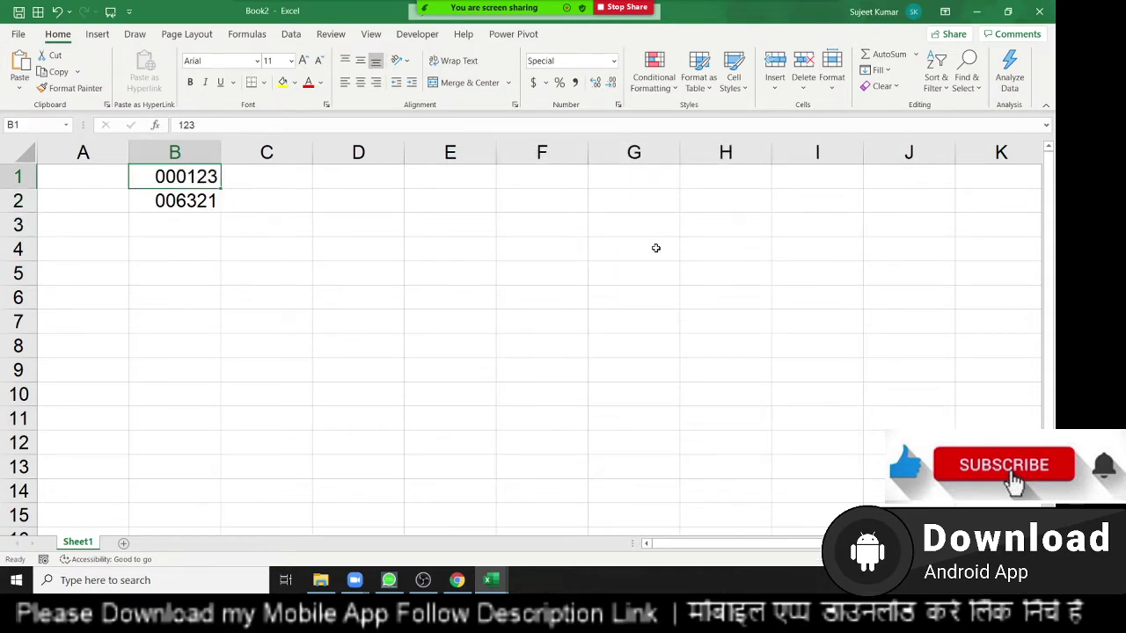
key(Right)
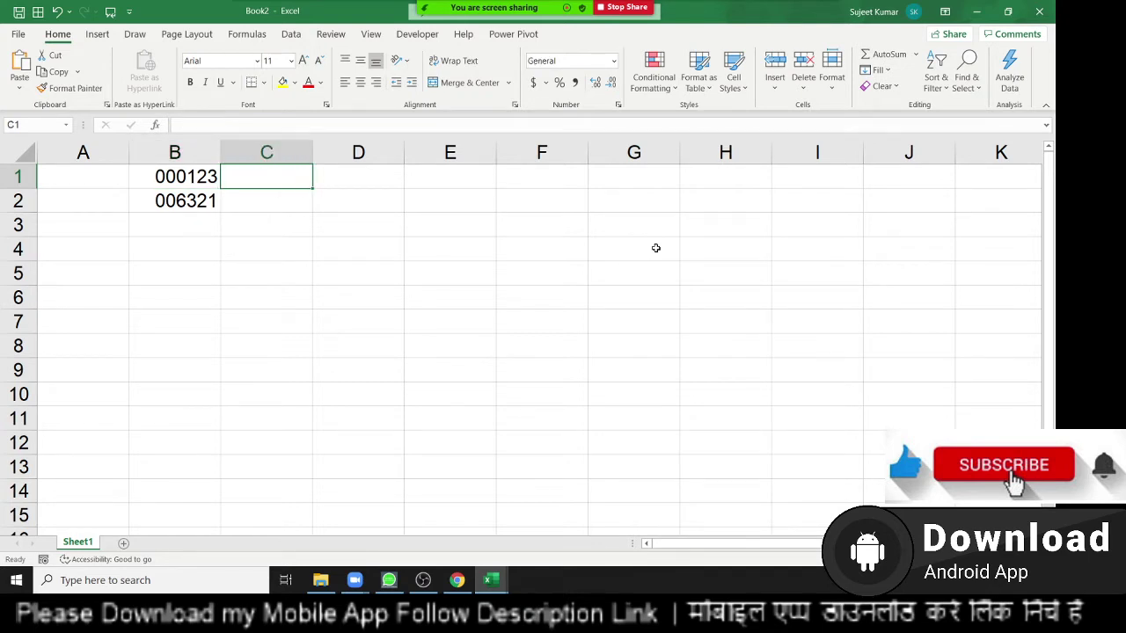
key(Right)
key(Right)
- Confirm B1 stores 123, then enter '000123 as text in D1 and ignore the warning
key(Left)
key(Left)
key(Left)
double_click(186, 178)
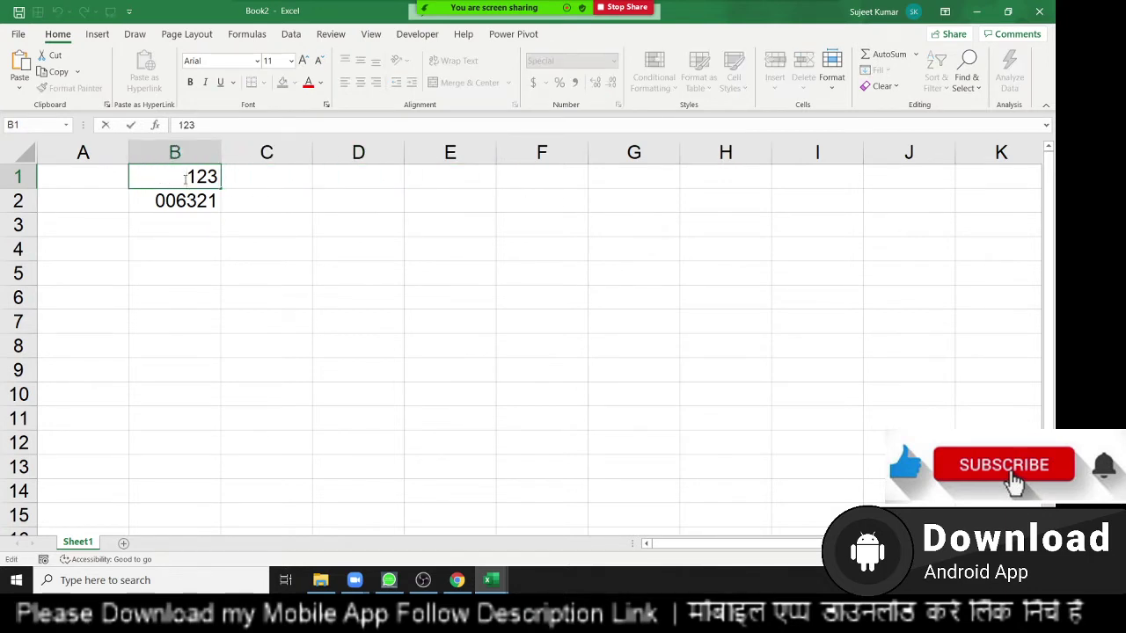
key(Escape)
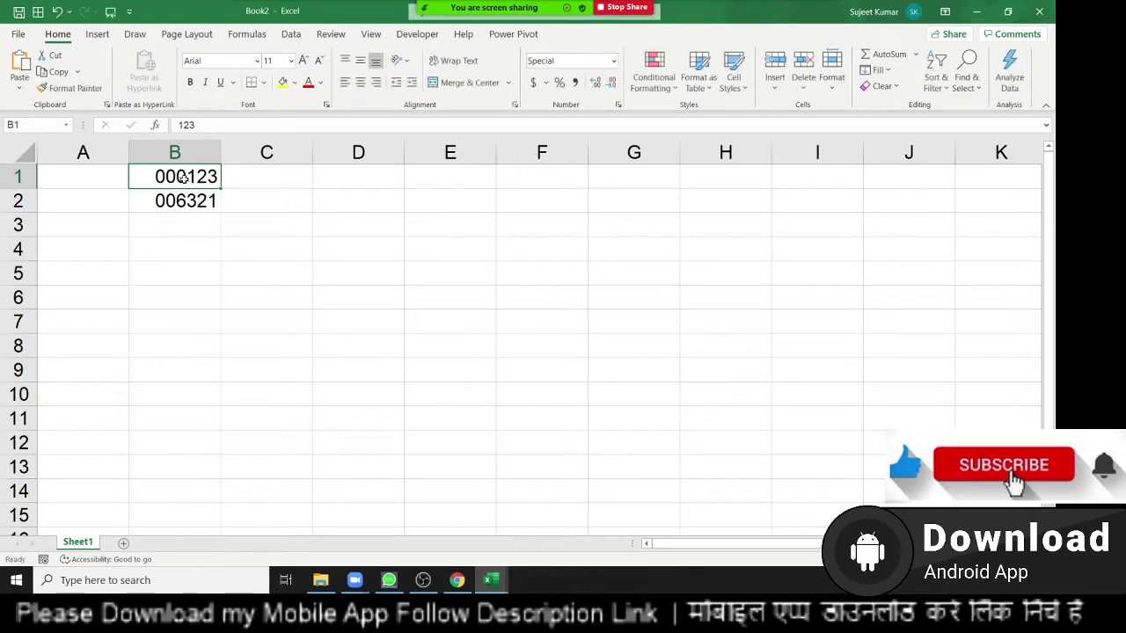
key(Right)
key(Right)
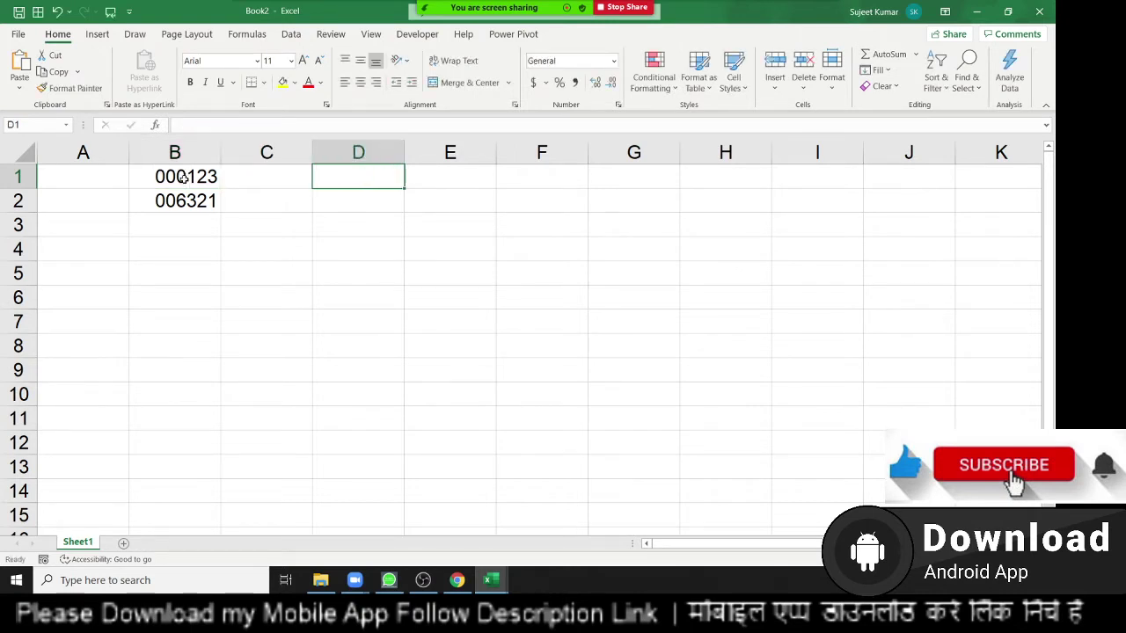
text('00)
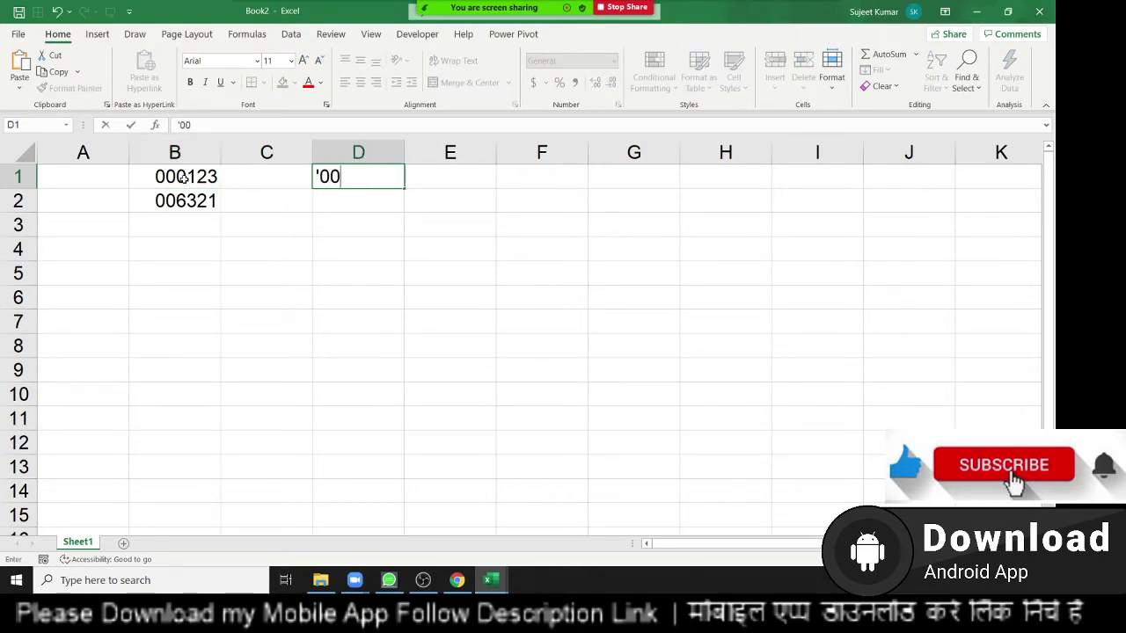
text(0123)
key(Return)
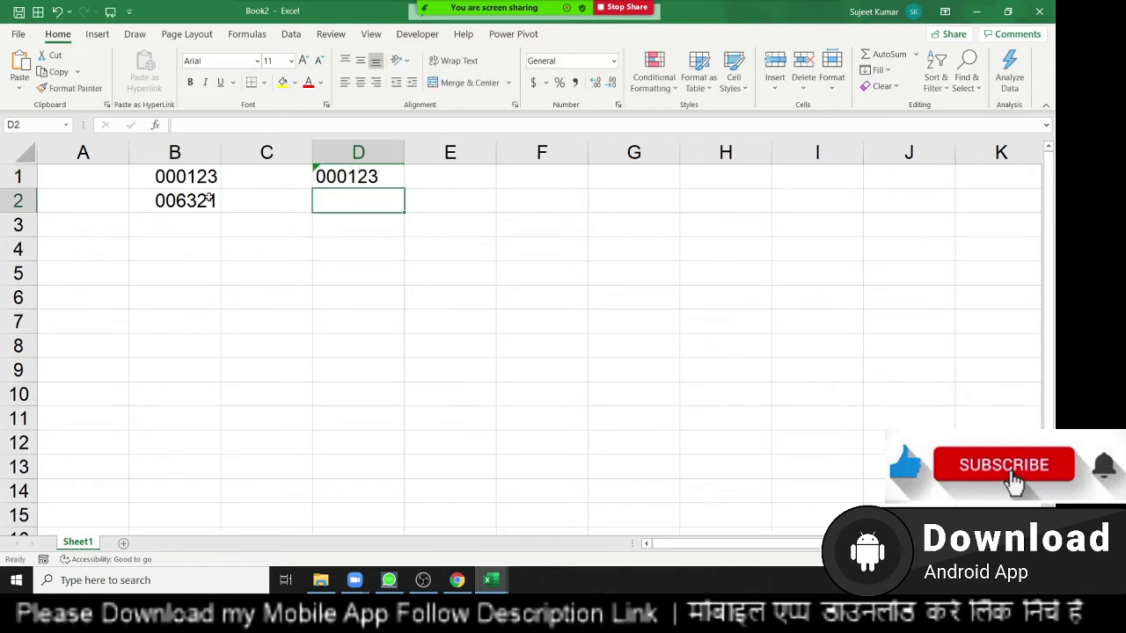
click(318, 176)
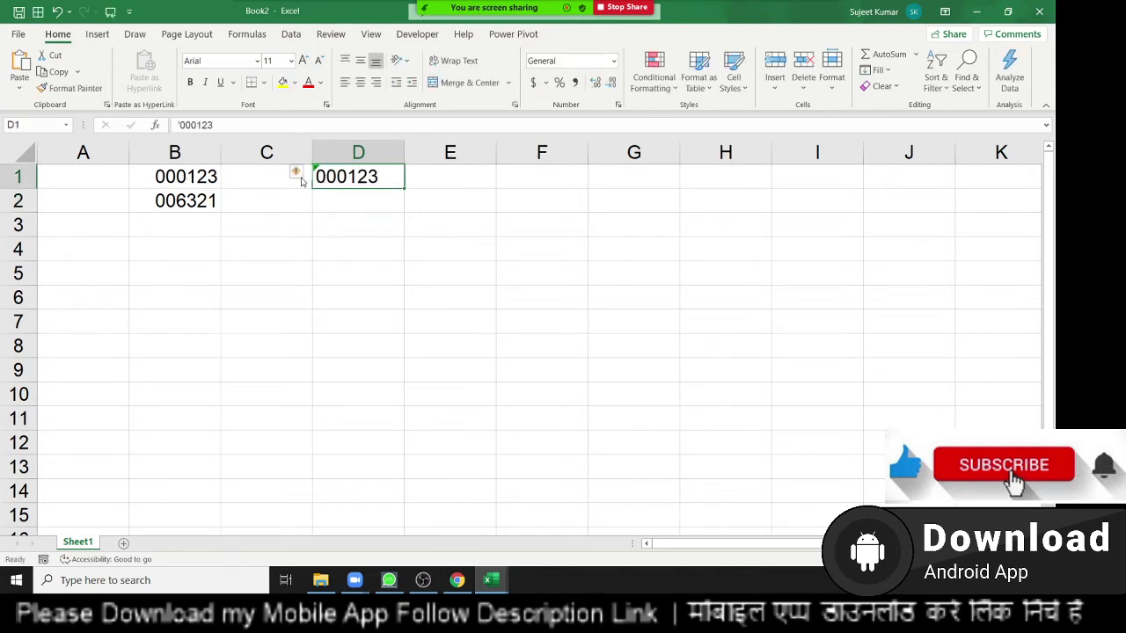
click(297, 172)
click(322, 240)
- Enter the comparison =B1=D1 in D4, which returns FALSE
click(328, 262)
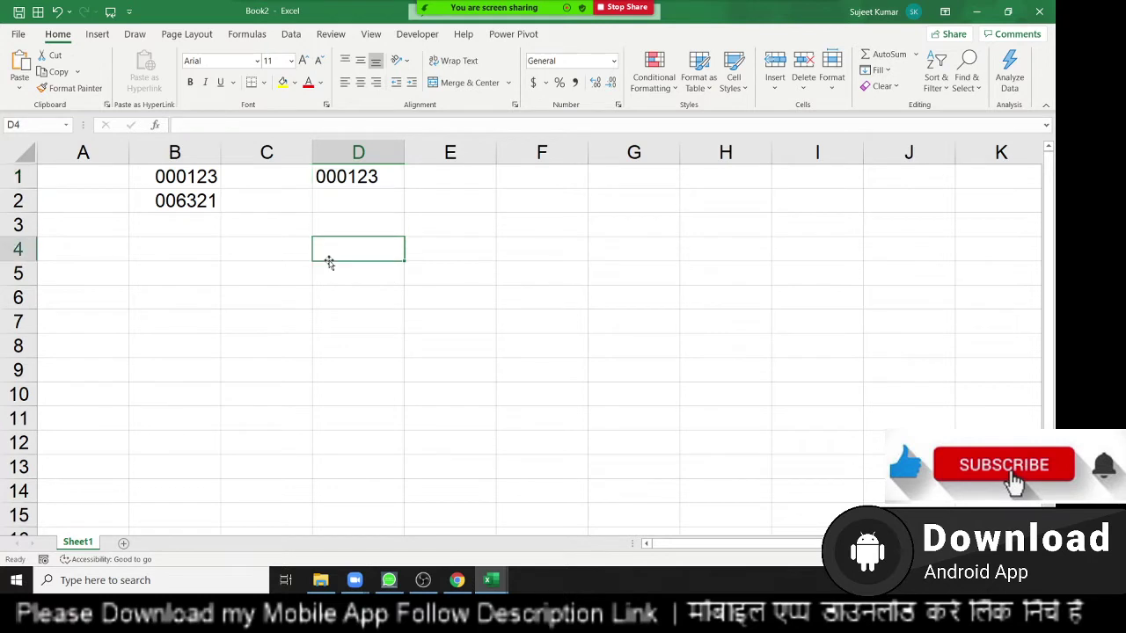
text(=)
click(175, 177)
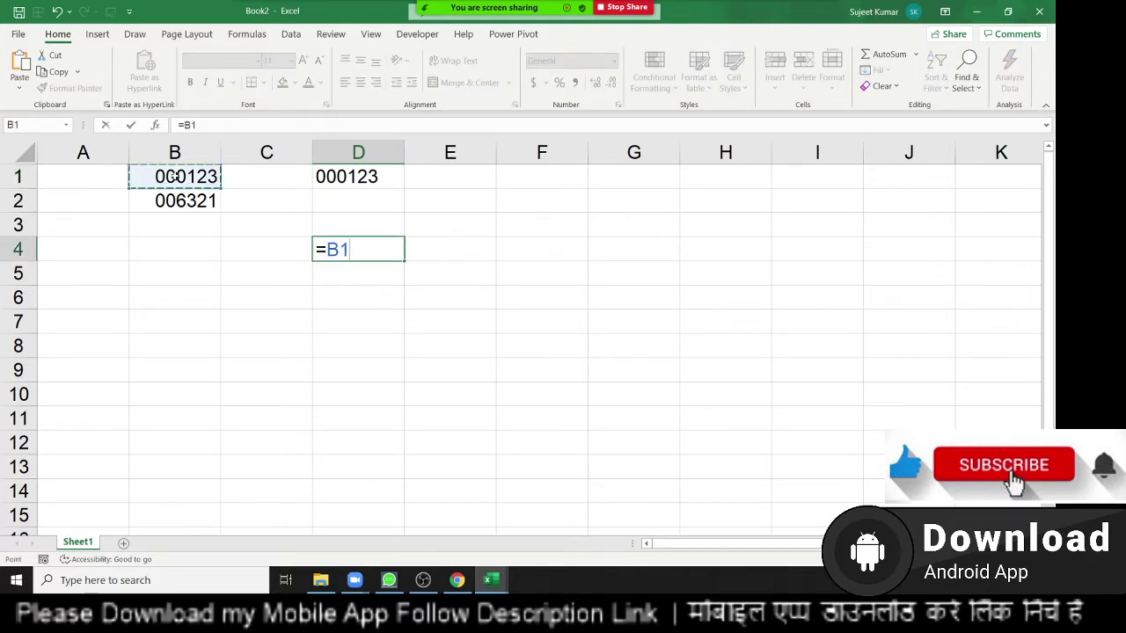
text(=)
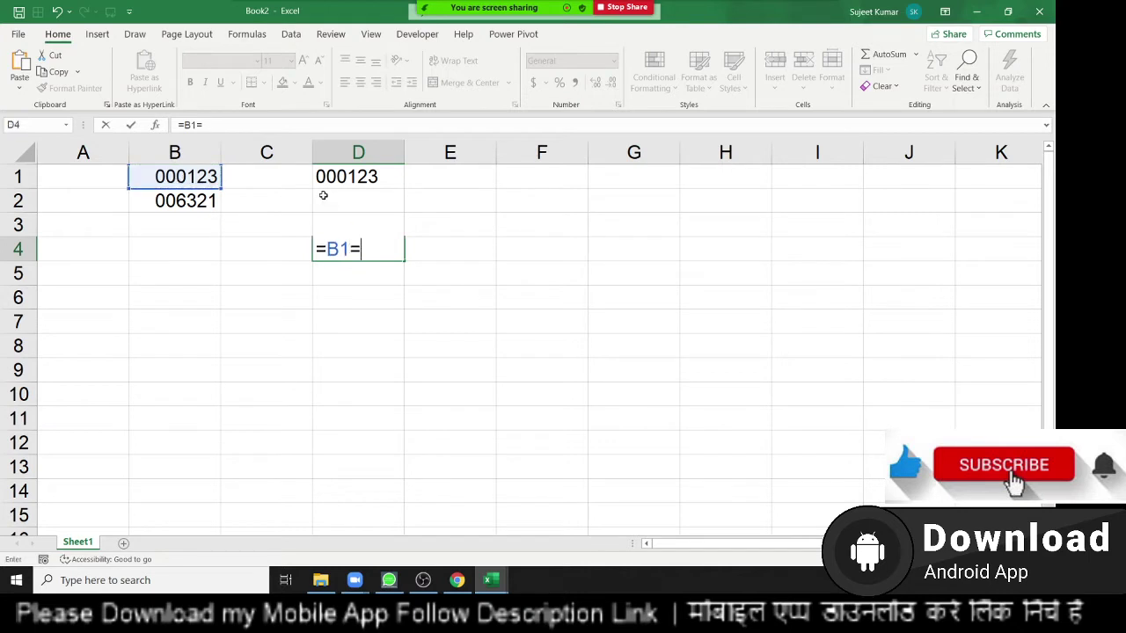
click(333, 184)
key(Return)
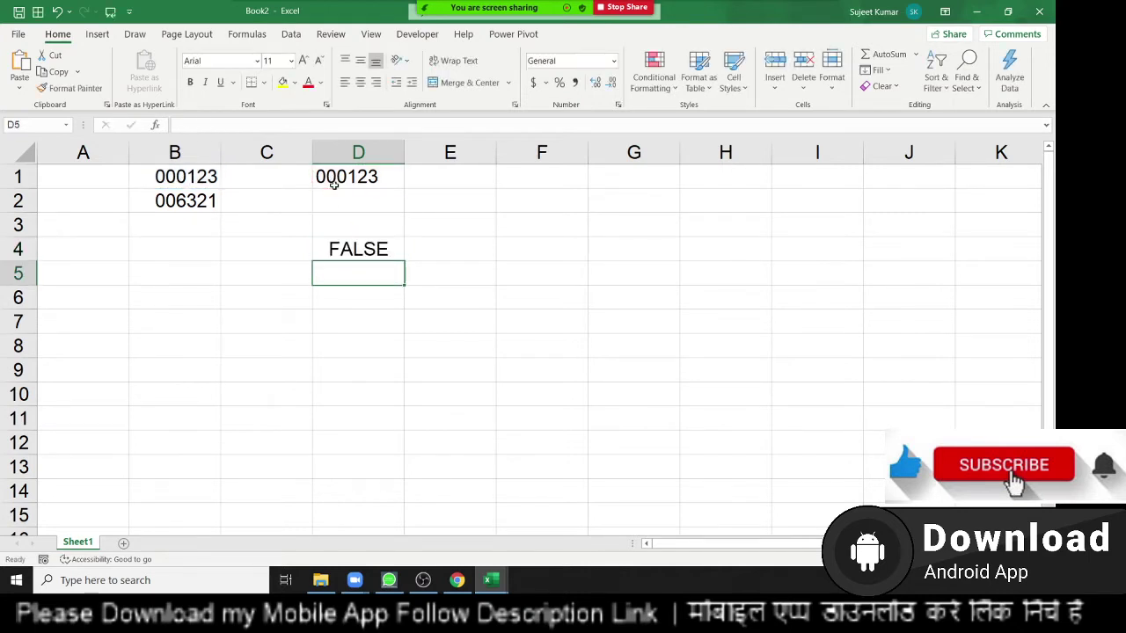
- Compare D1 and B1 values, then clear the FALSE result from D4
click(323, 182)
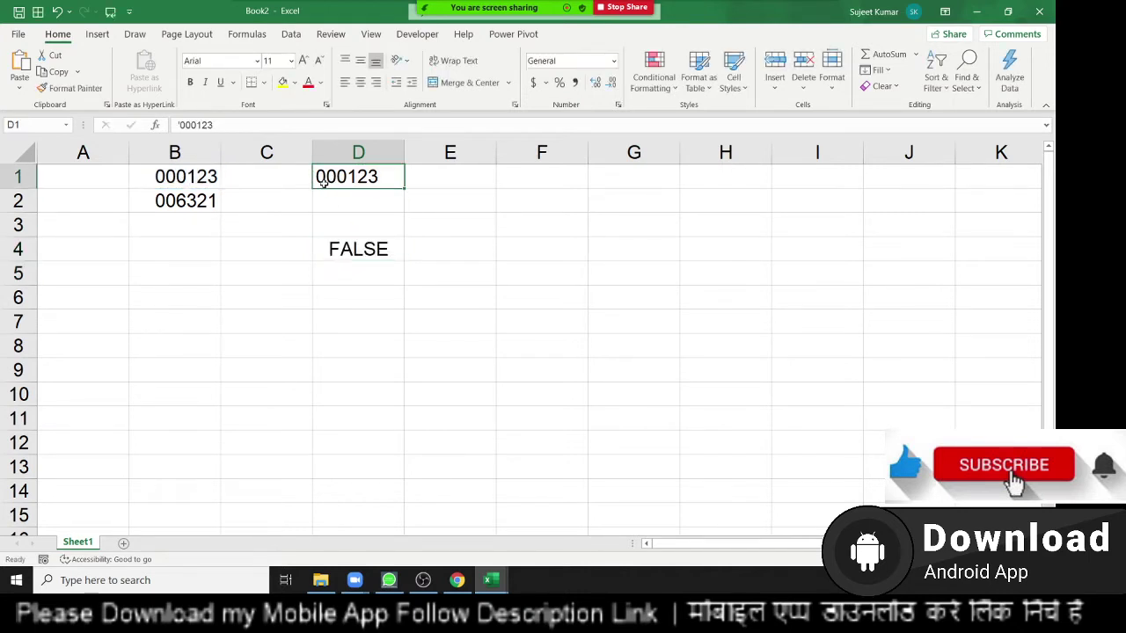
click(203, 182)
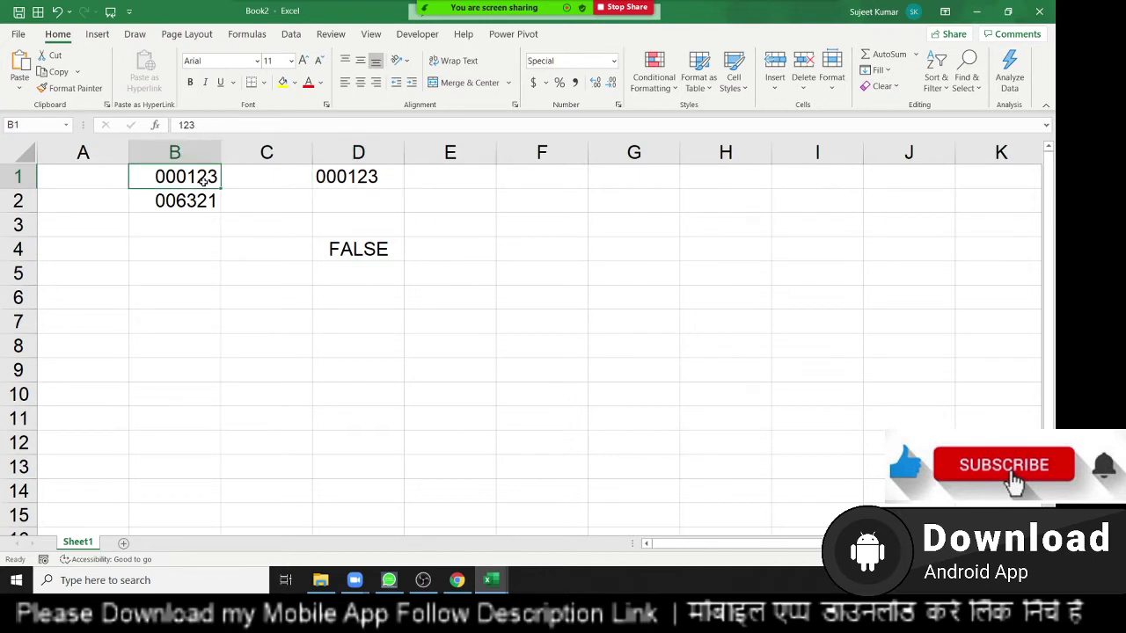
drag(360, 246, 360, 269)
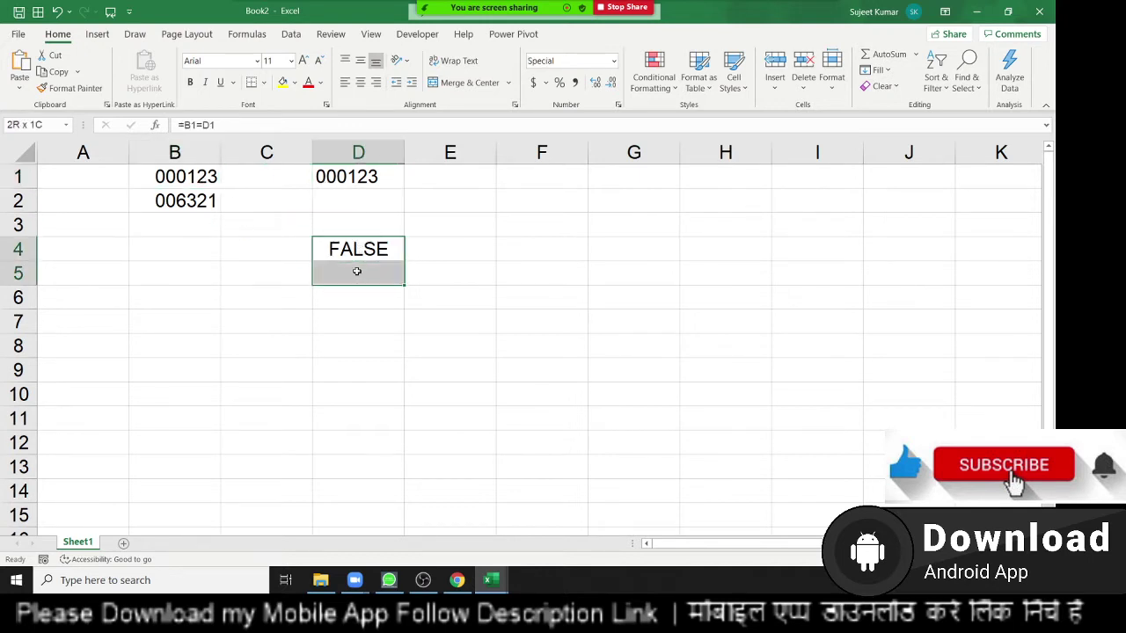
key(Delete)
key(Up)
key(Up)
key(Up)
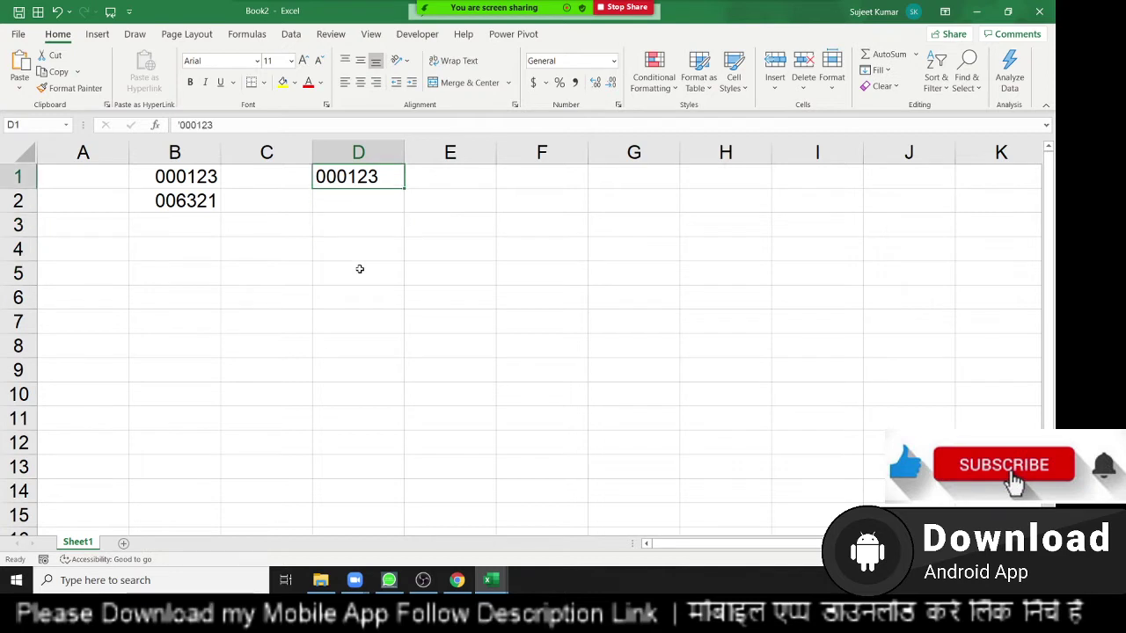
- Enter =TEXT(B1,"000000") in C1 to display 000123
key(Left)
text(=te)
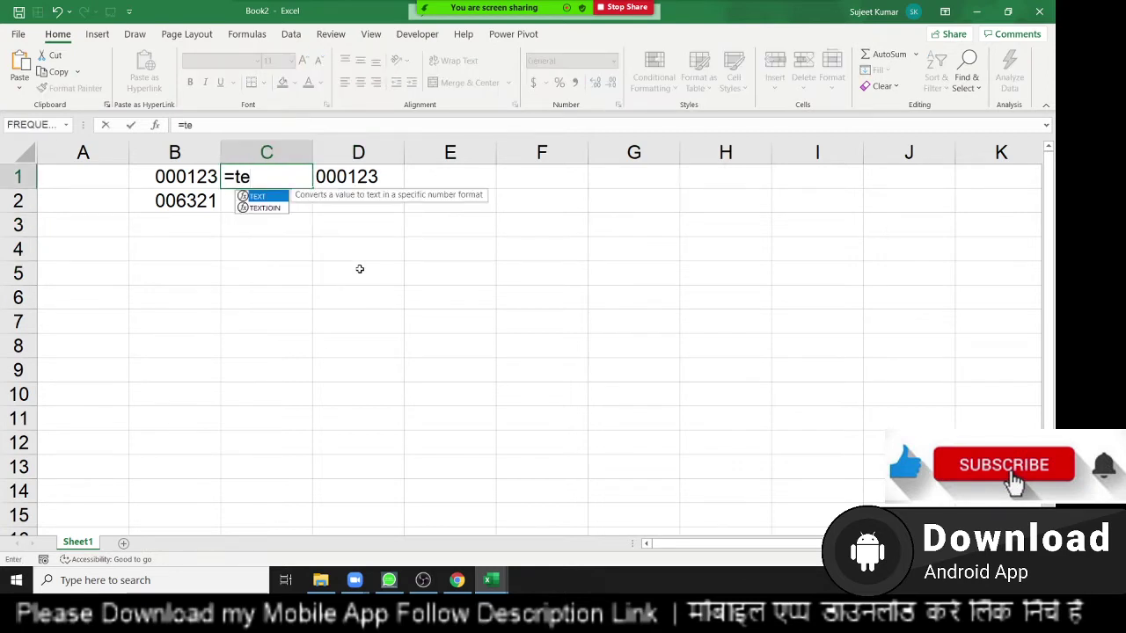
key(Tab)
key(Left)
text(,)
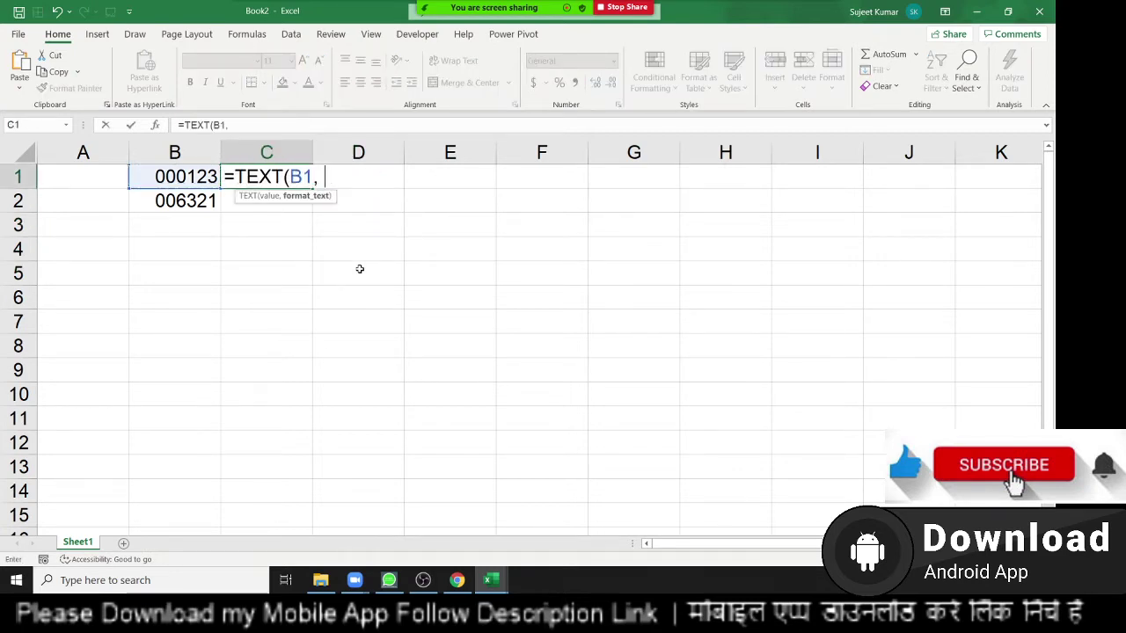
text("000)
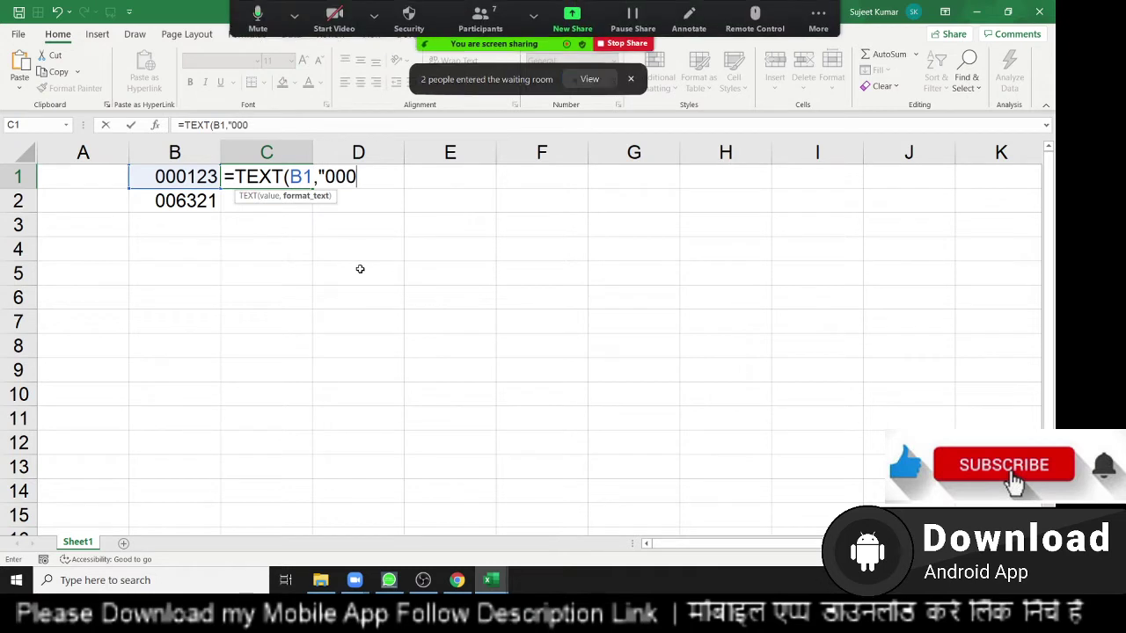
text(000)
text("))
key(Return)
key(Up)
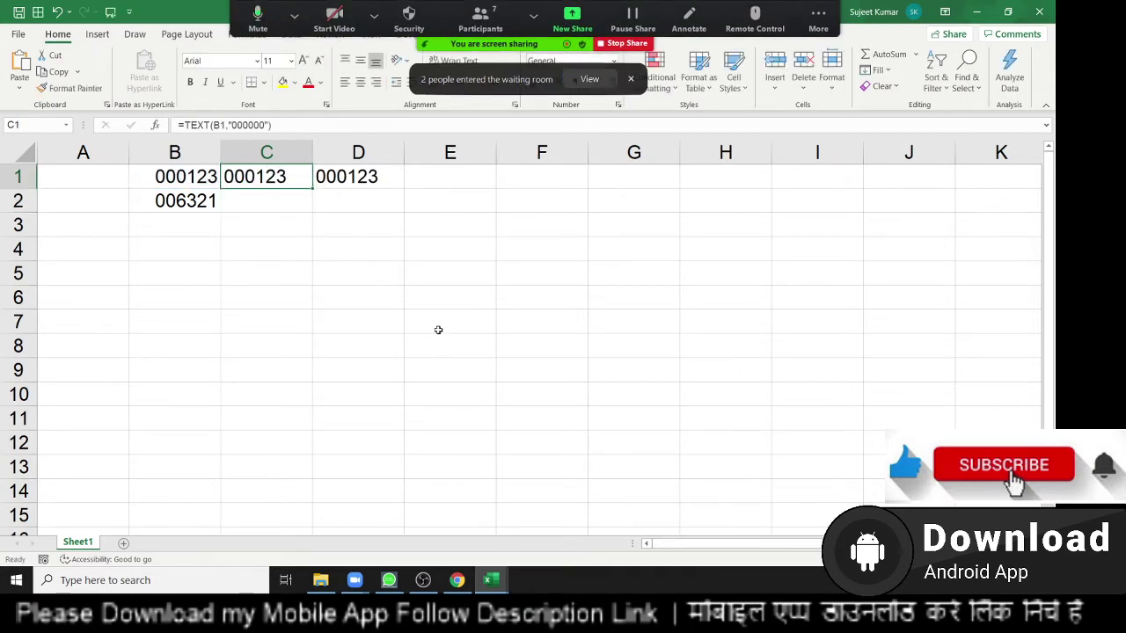
- Admit the waiting meeting participant and close the participants list
click(589, 80)
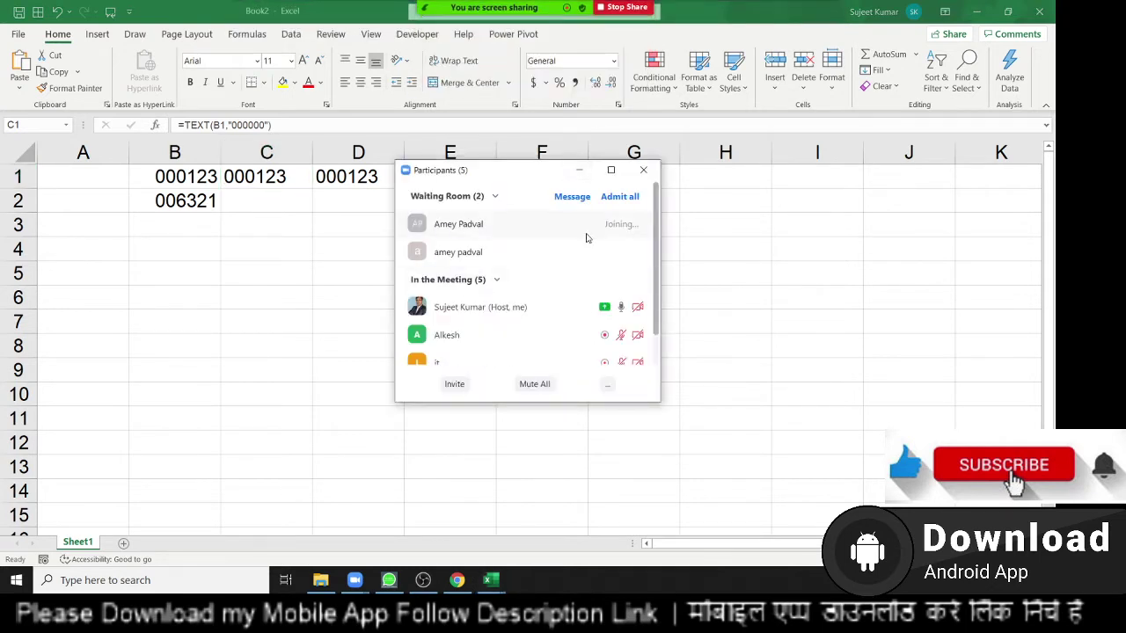
mouse_move(492, 251)
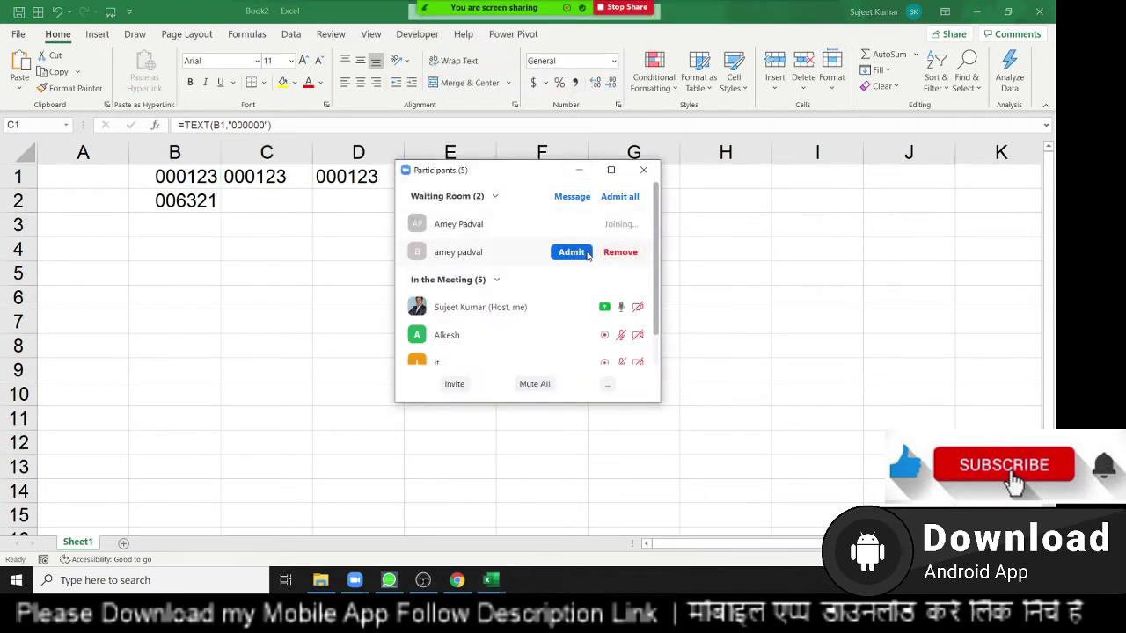
click(567, 252)
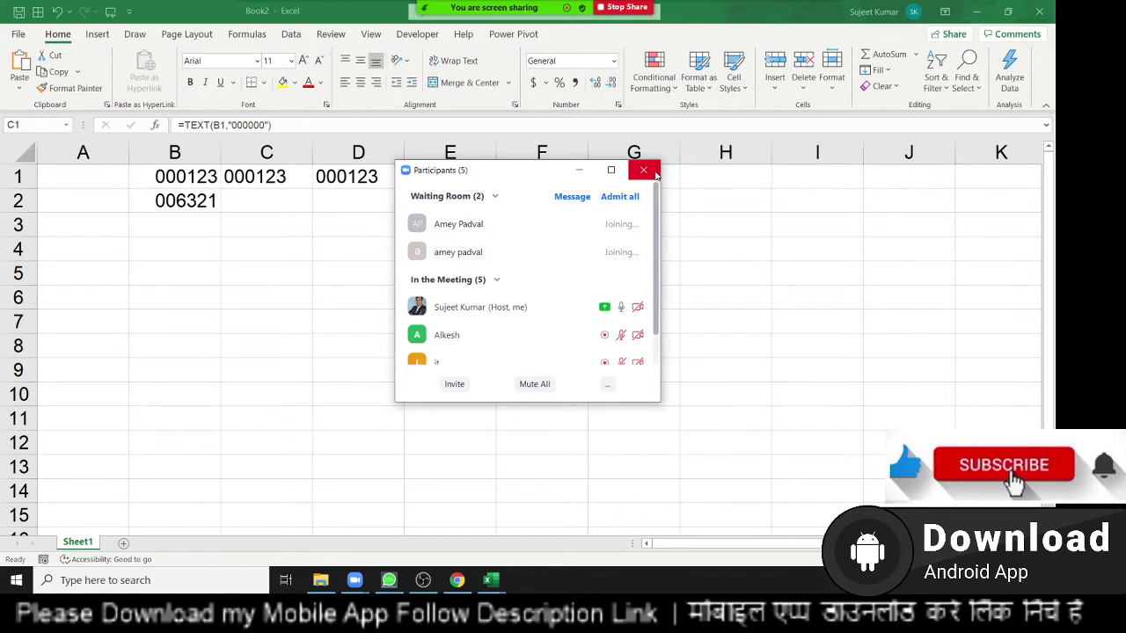
click(643, 171)
click(290, 185)
- Enter =C1=D1 in C2 to compare the TEXT result with D1
click(288, 202)
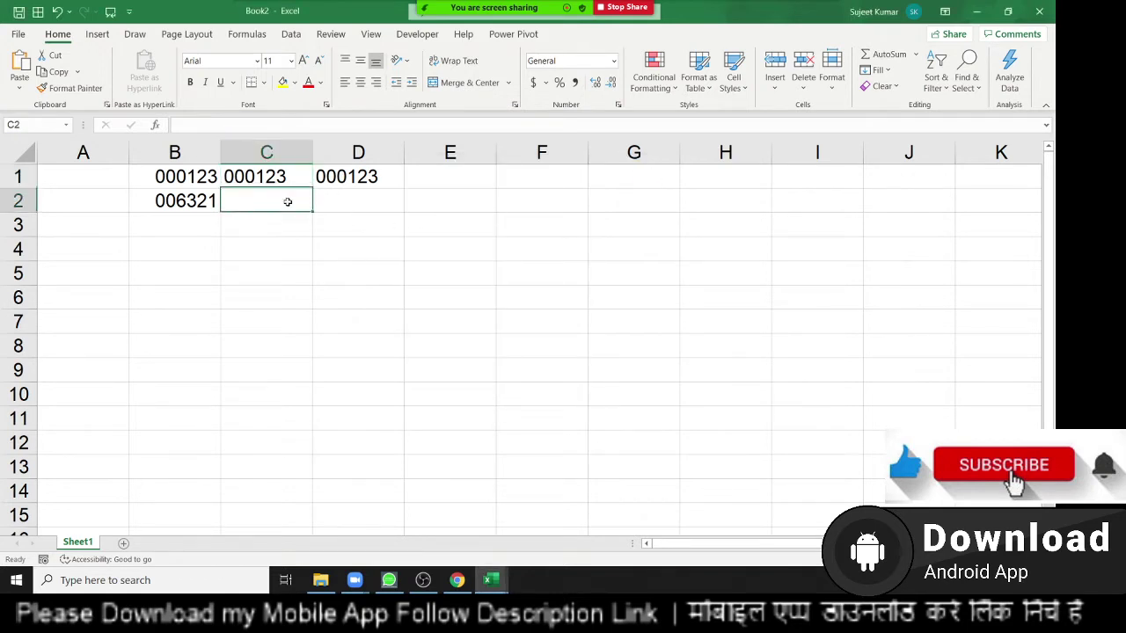
text(=)
key(Up)
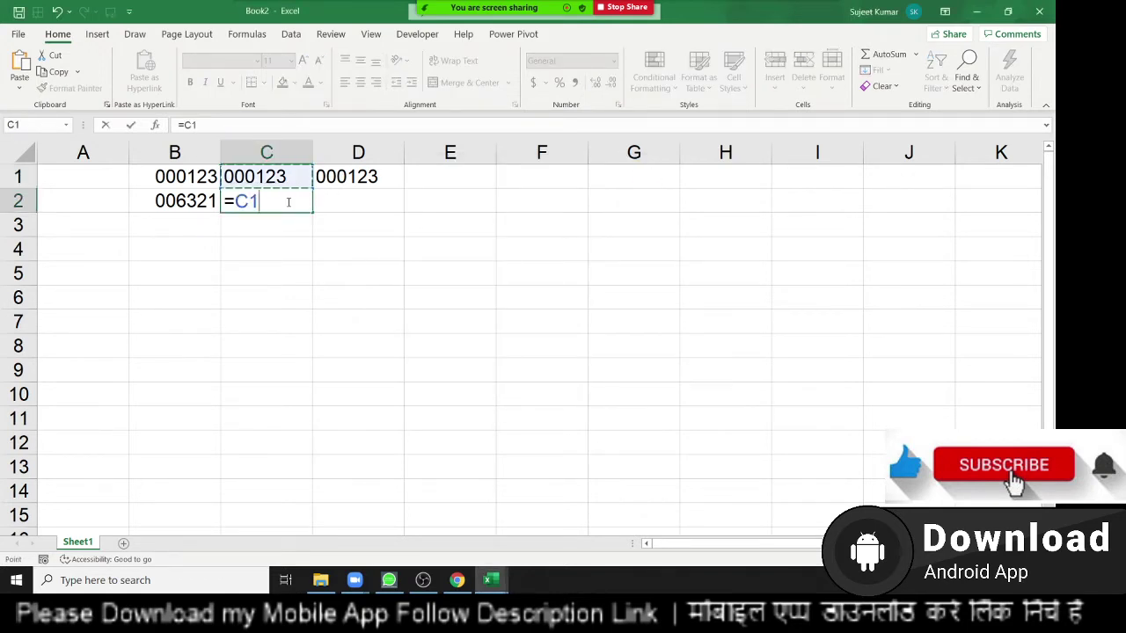
text(=)
key(Up)
key(Right)
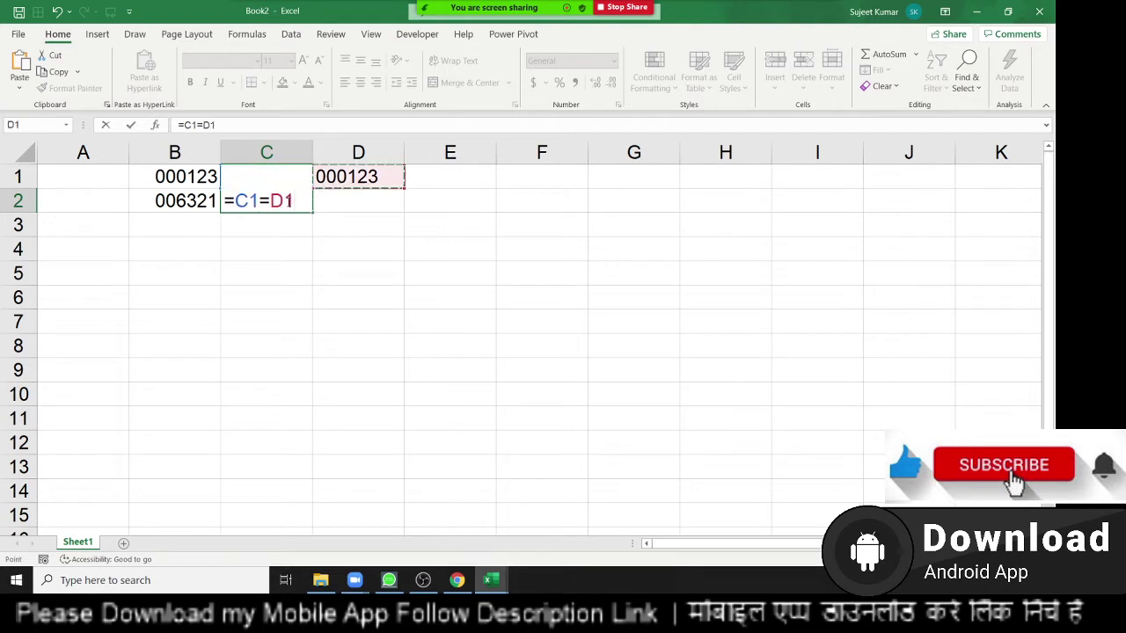
key(Return)
click(286, 202)
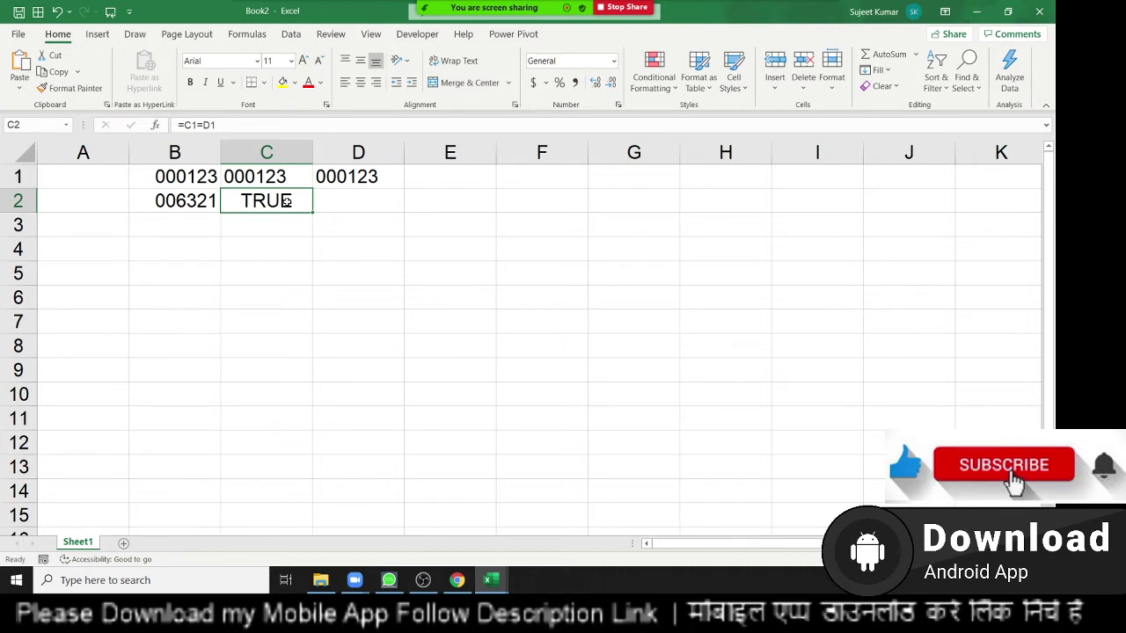
mouse_move(516, 6)
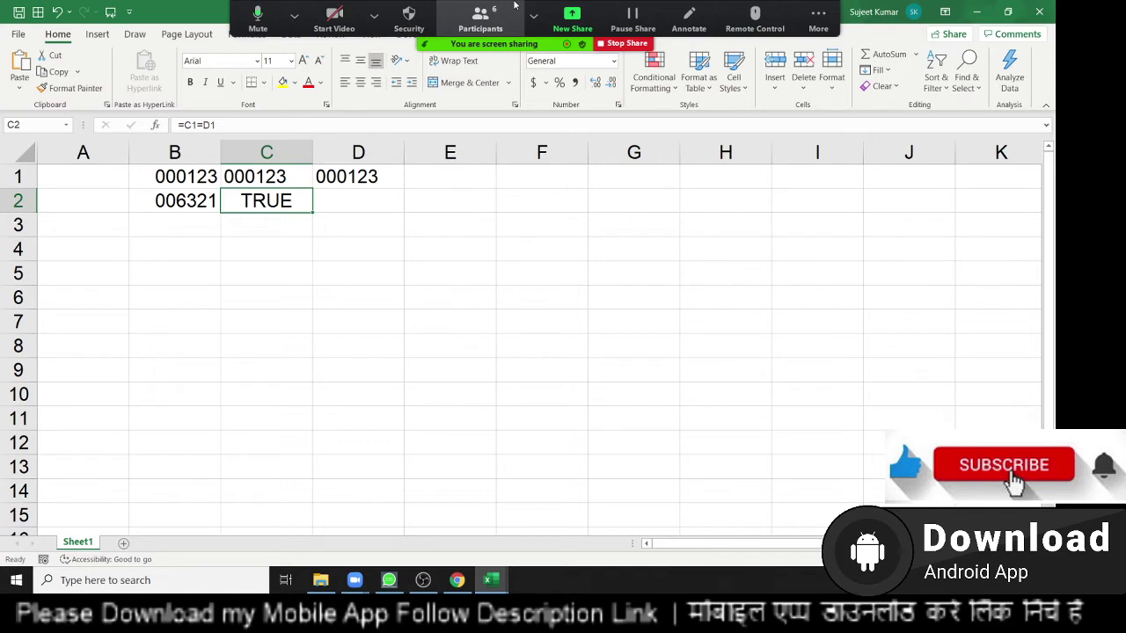
- Insert today's date in B6 and the current time in C6 with shortcuts
click(264, 299)
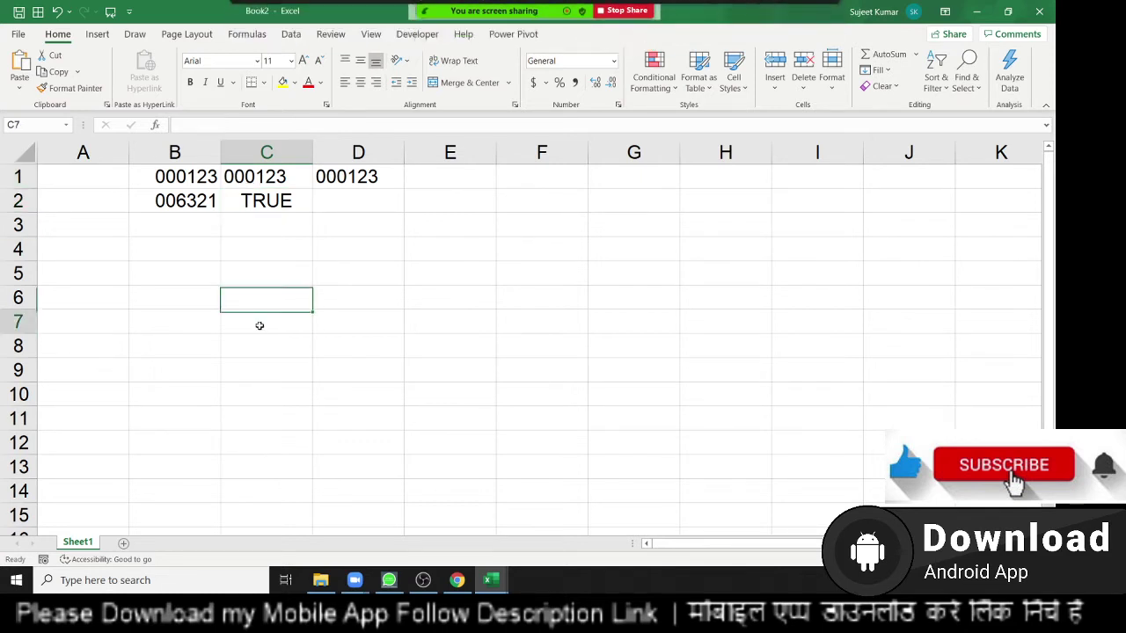
click(255, 322)
click(211, 299)
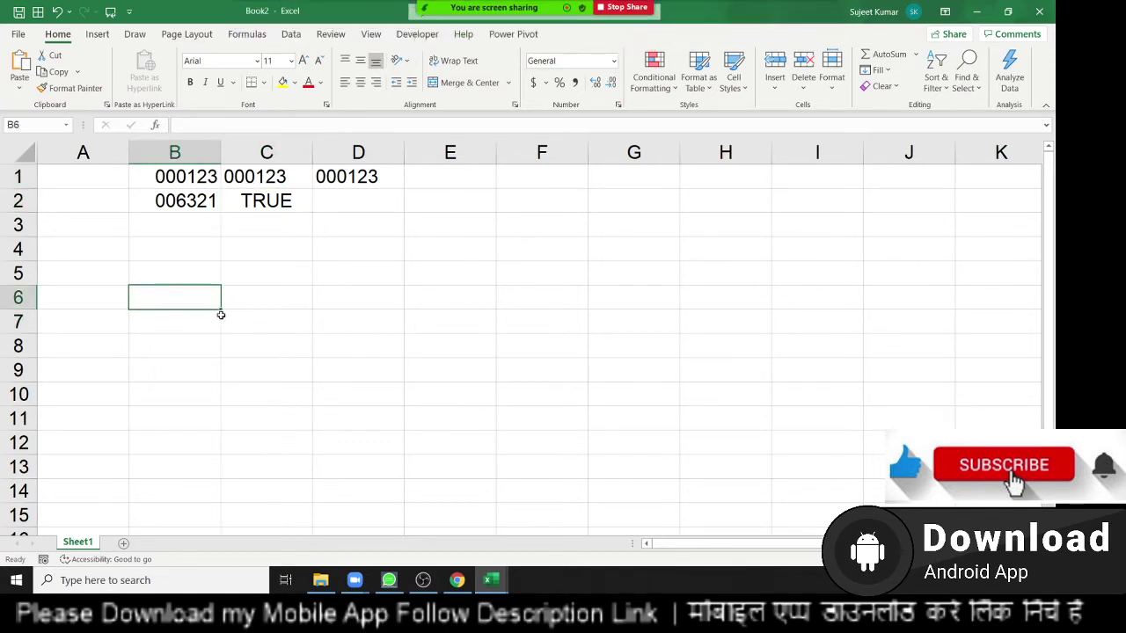
key(ctrl+semicolon)
key(Tab)
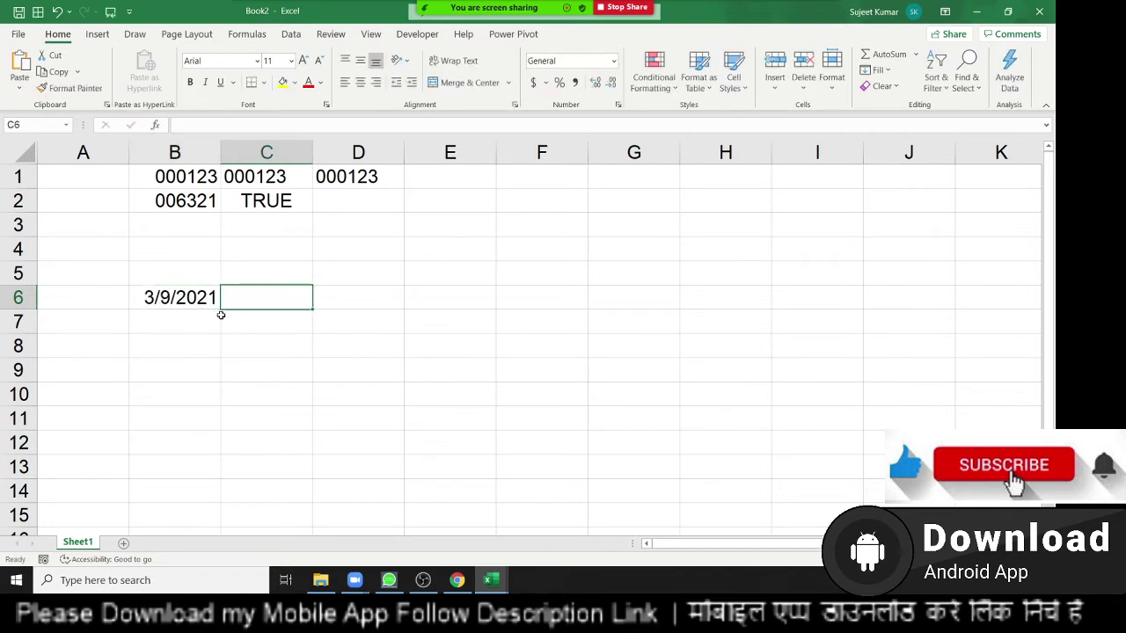
key(ctrl+shift+semicolon)
key(Return)
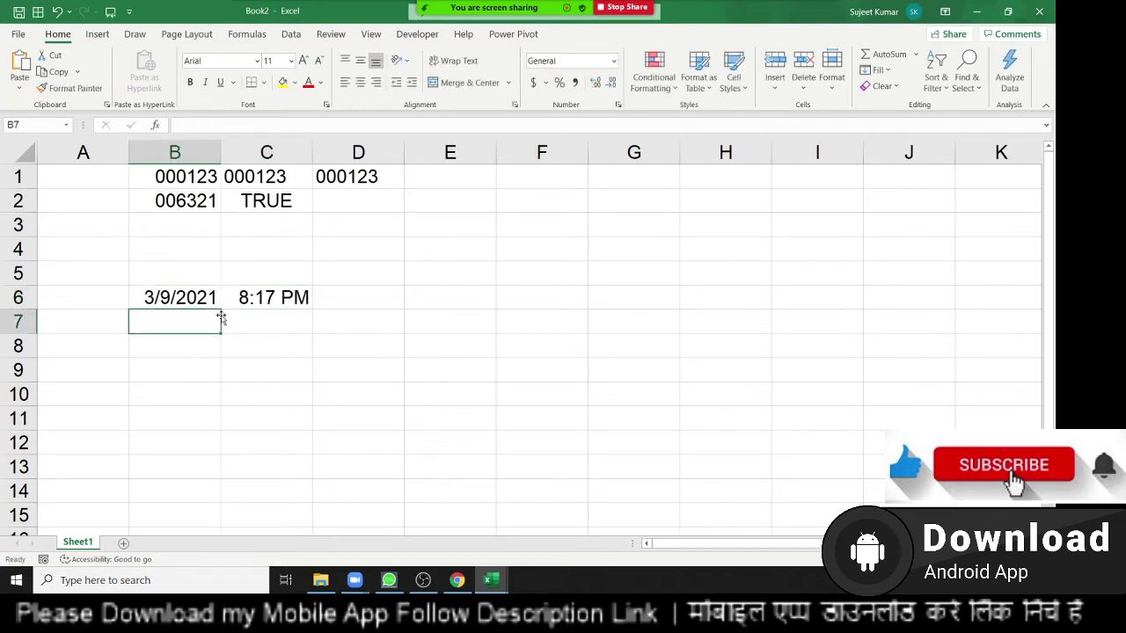
key(Up)
key(Right)
- Change B6 to 1/1 and replace C6's time with today's date
key(Left)
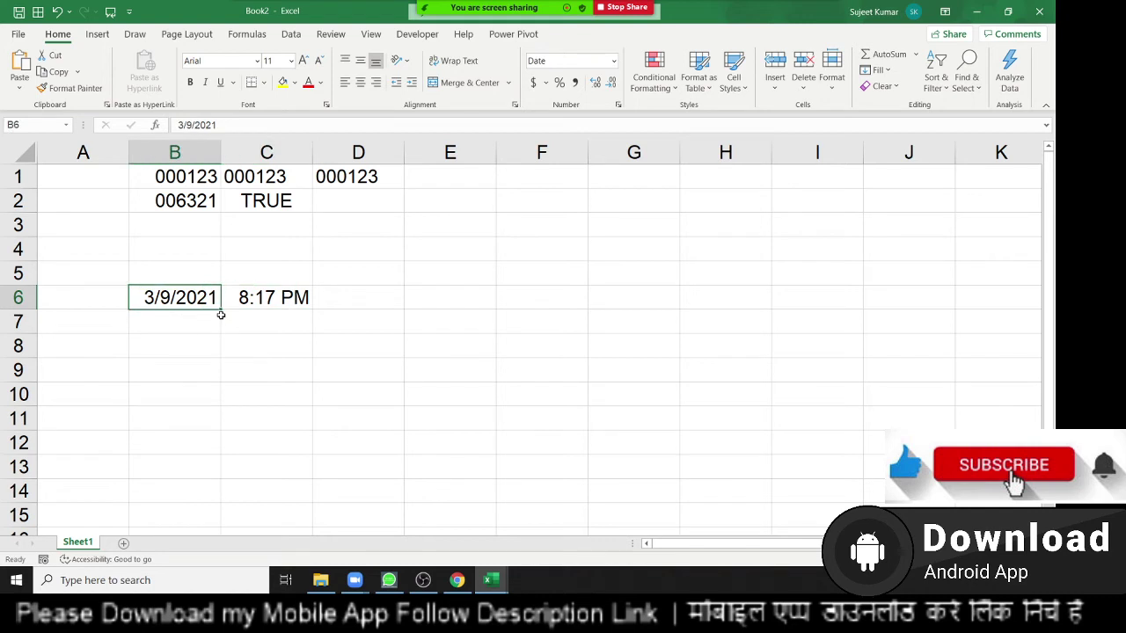
text(1/1)
key(Tab)
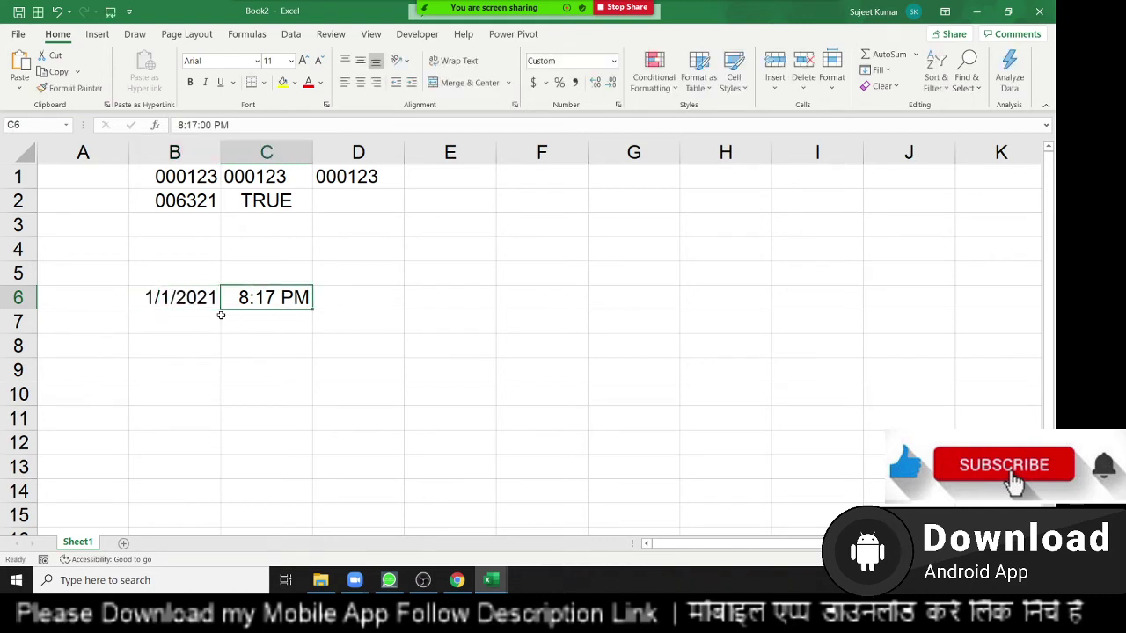
key(ctrl+semicolon)
key(Return)
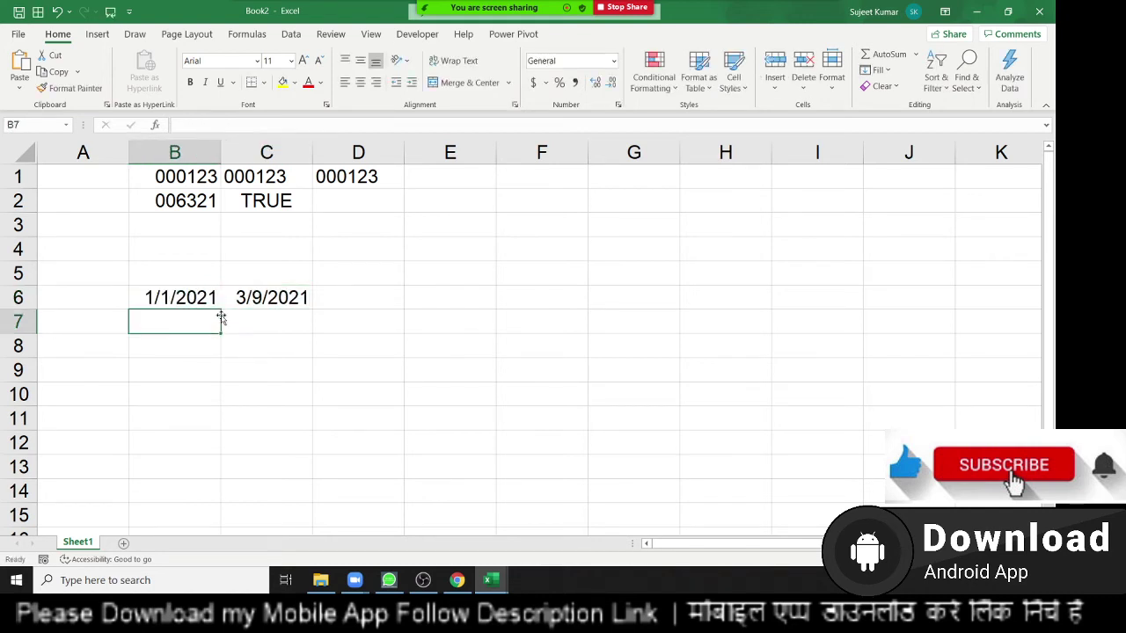
key(Right)
key(Right)
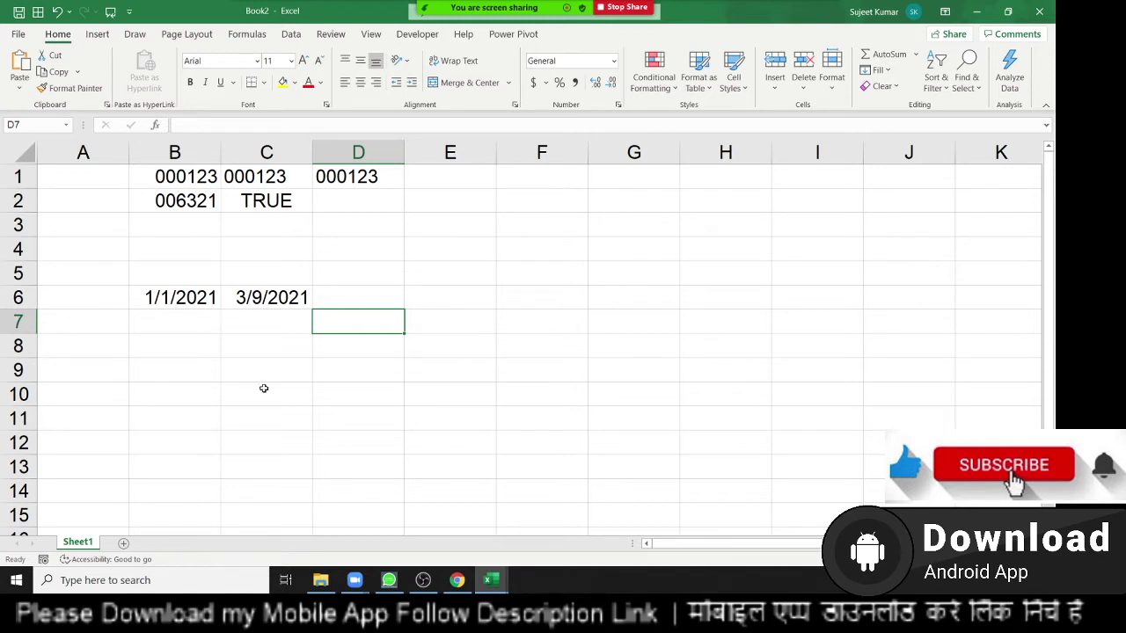
- Enter =CONCATENATE(B6," To ",C6) in D6, showing 44197 To 44264
click(378, 295)
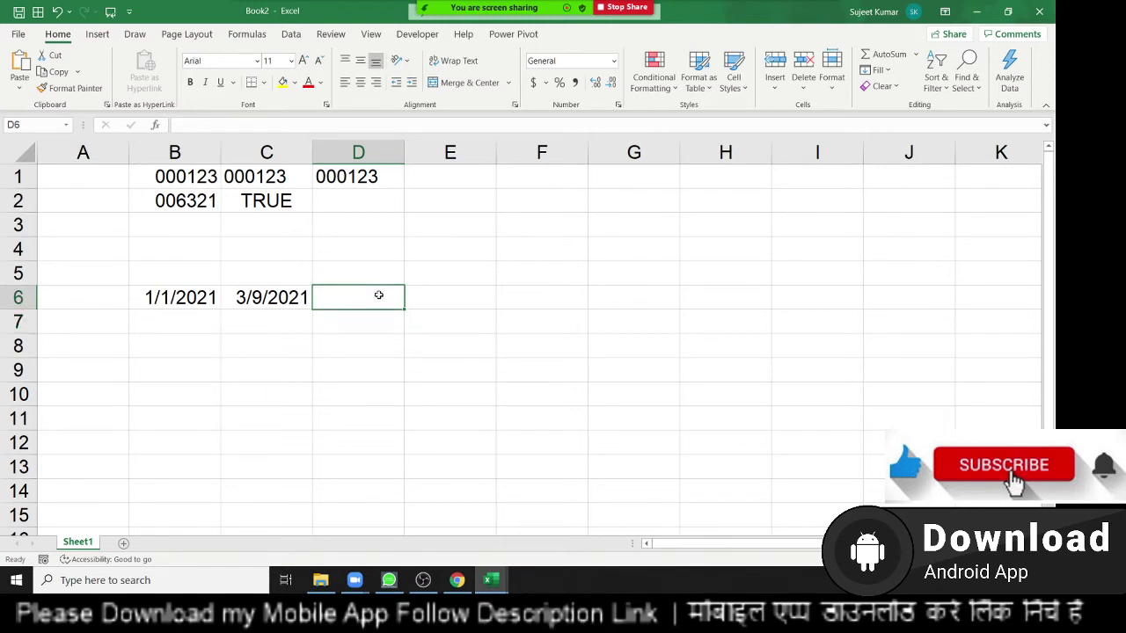
text(=c)
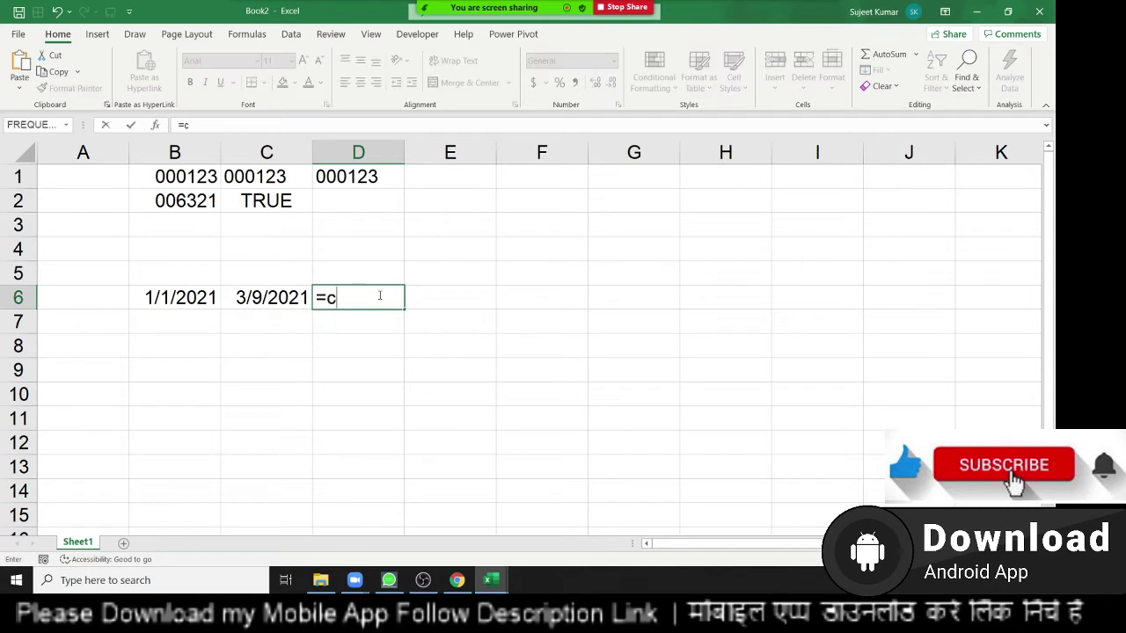
text(o)
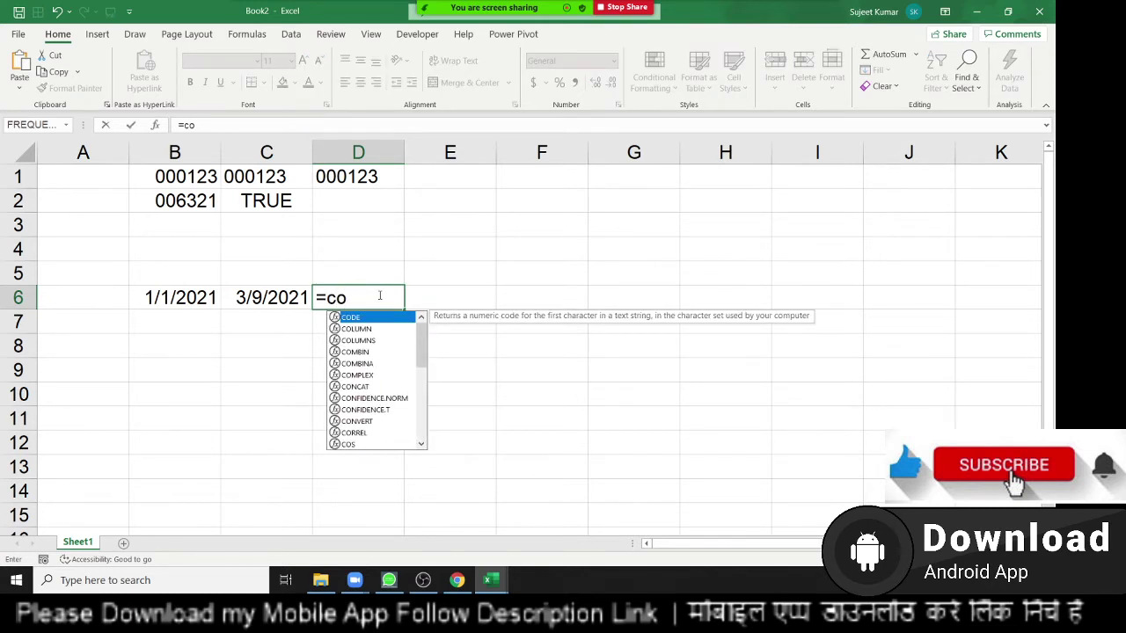
text(n)
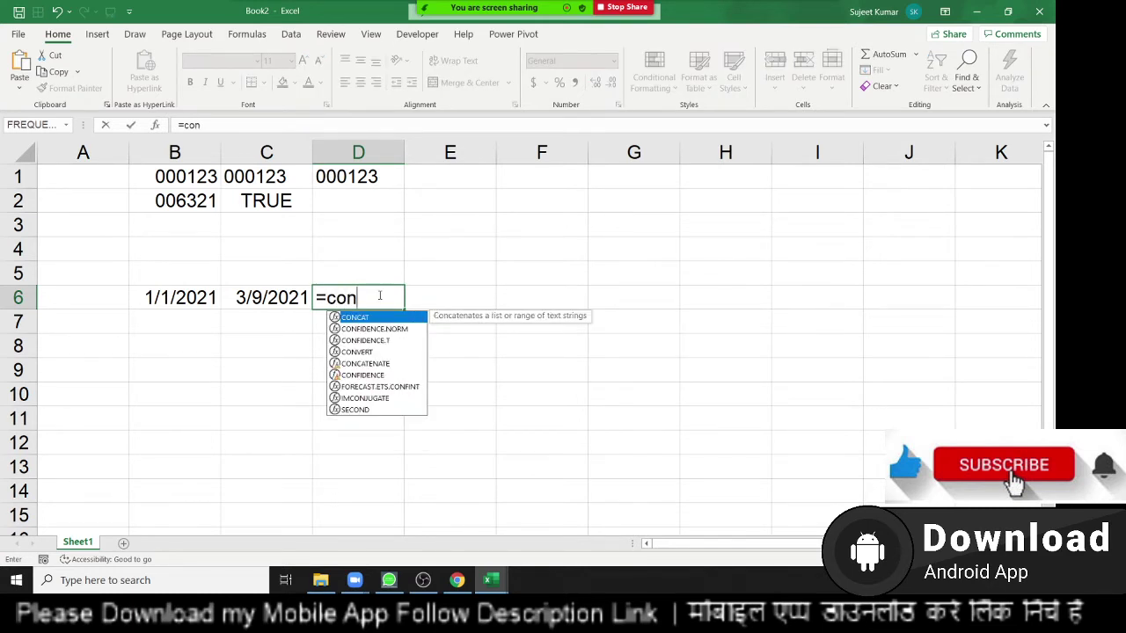
key(Down)
key(Down)
key(Down)
key(Down)
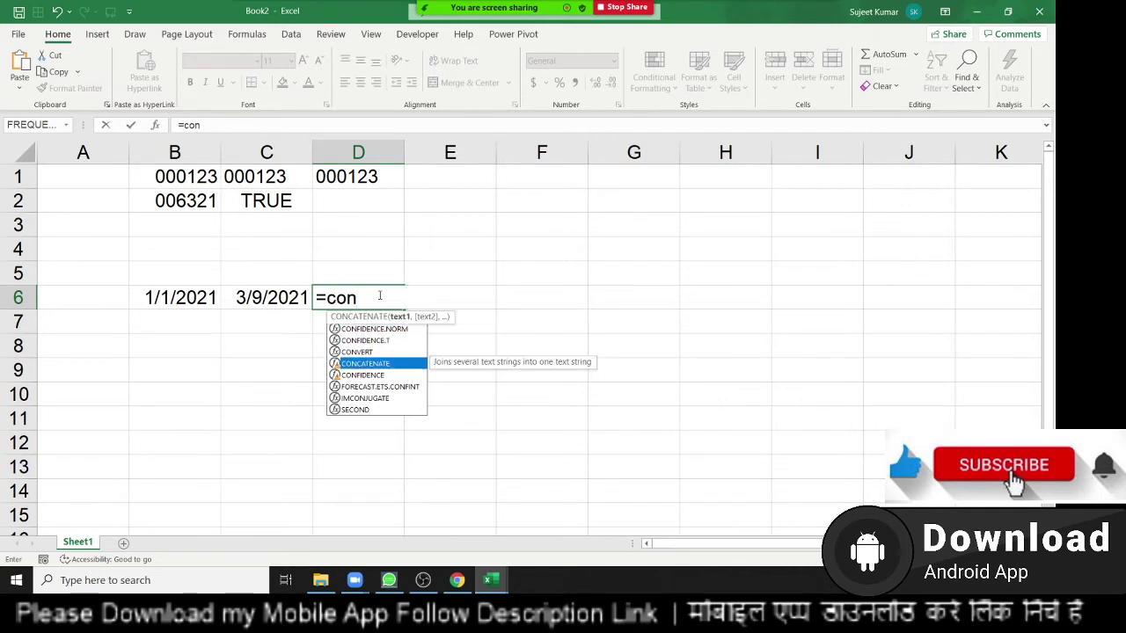
key(Tab)
click(209, 299)
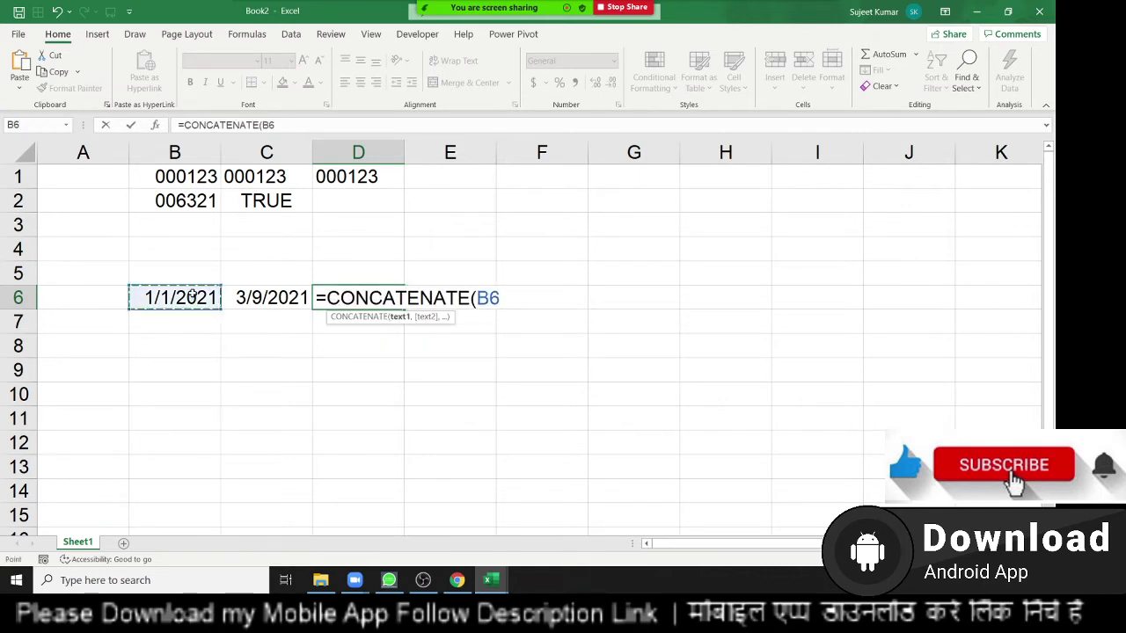
text(,)
click(247, 297)
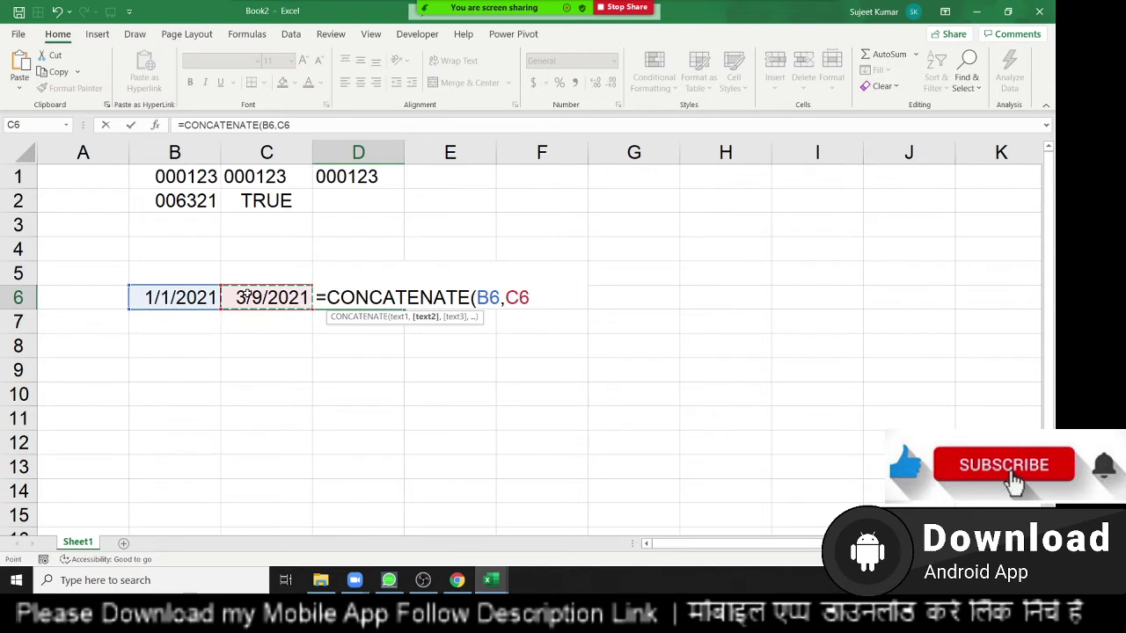
key(BackSpace)
key(BackSpace)
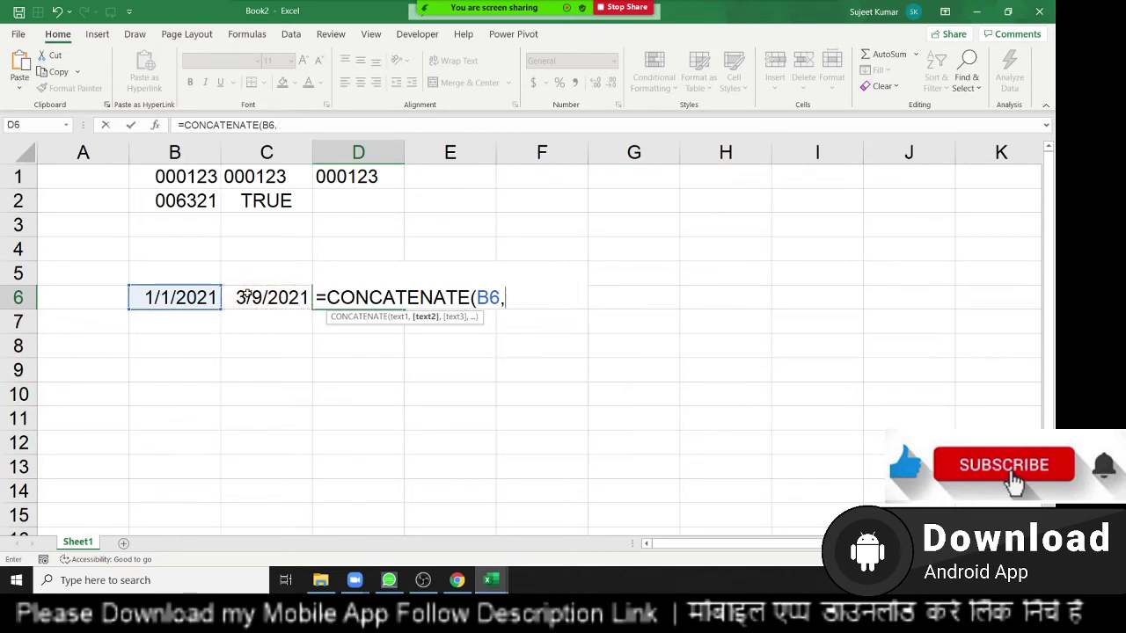
text(" T)
text(o)
text( ")
text(,)
click(275, 300)
key(Return)
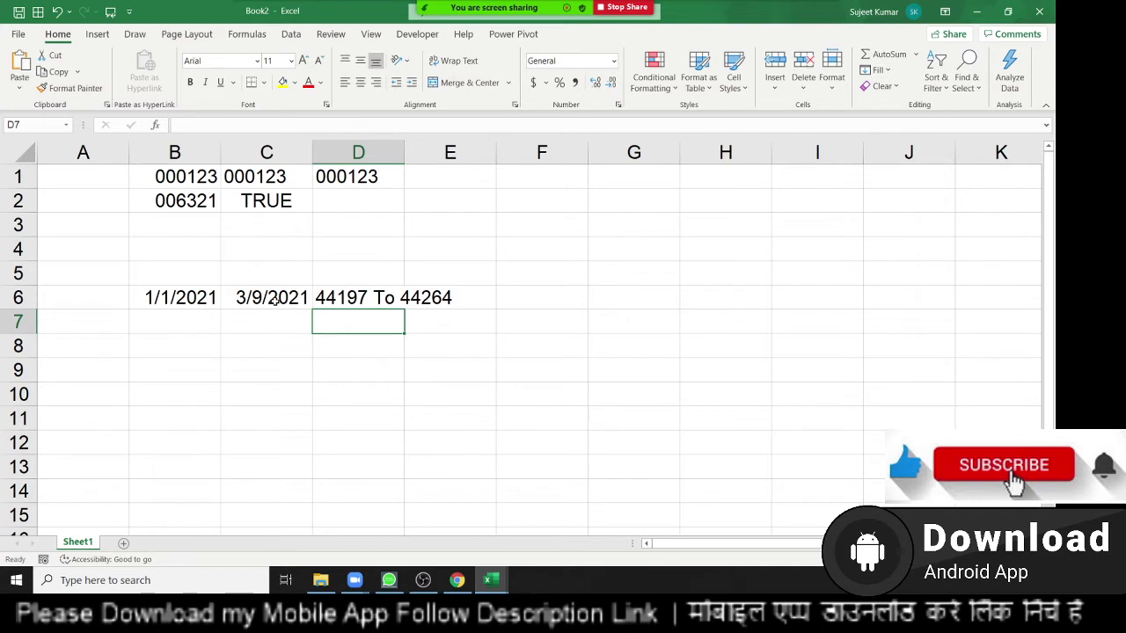
- Show B6 as General to reveal 44197, then restore its Short Date format
key(Up)
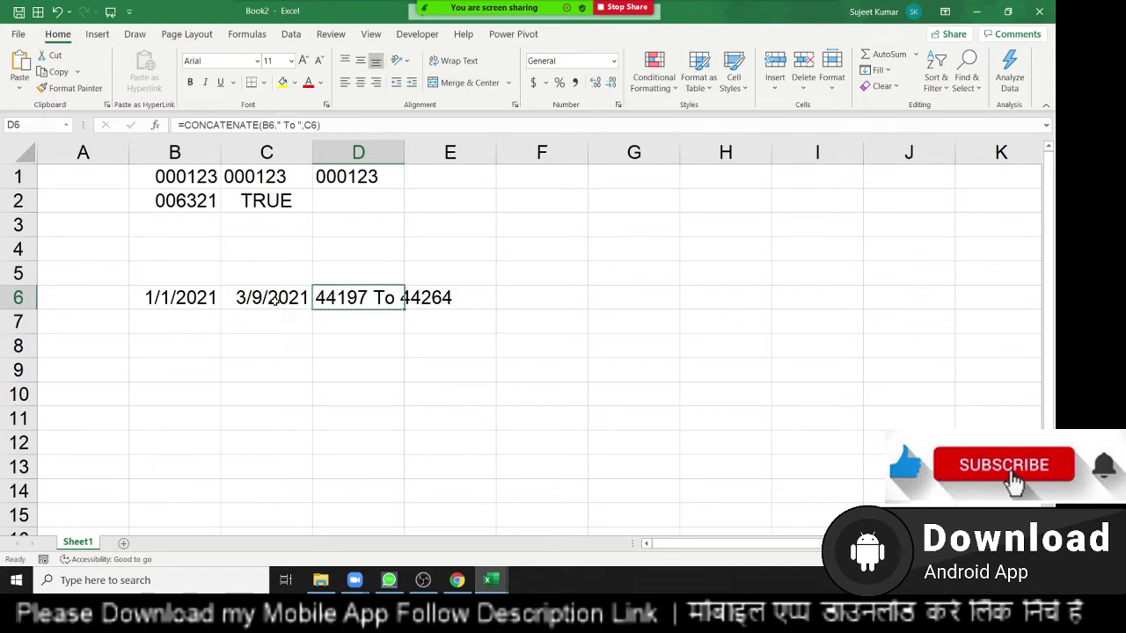
key(Down)
key(Up)
key(Left)
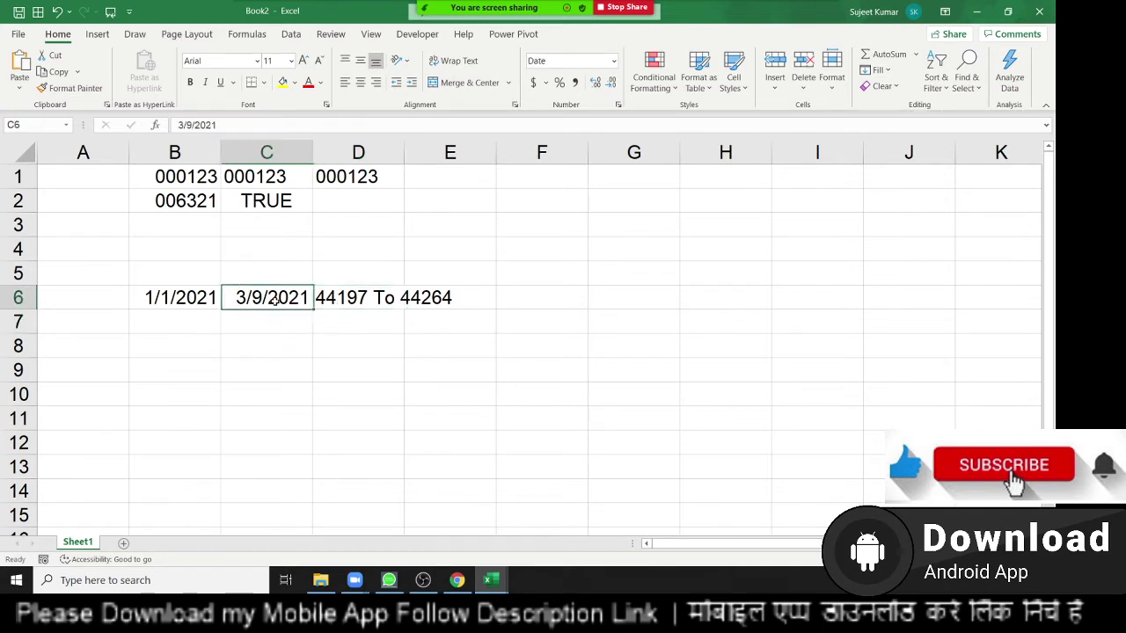
key(Left)
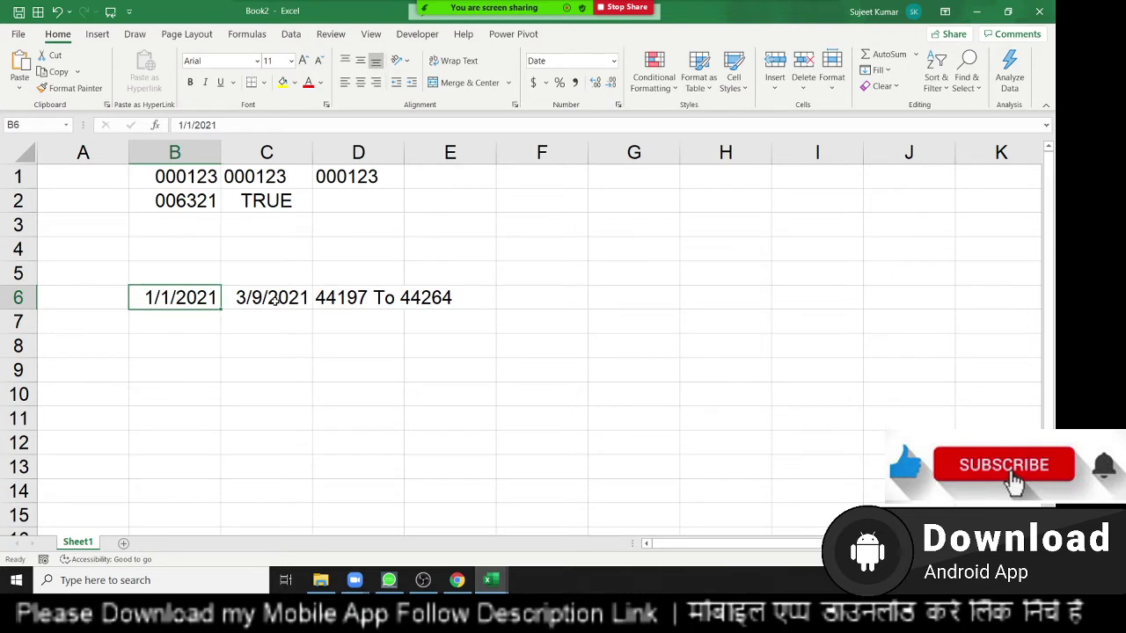
key(ctrl+shift+asciitilde)
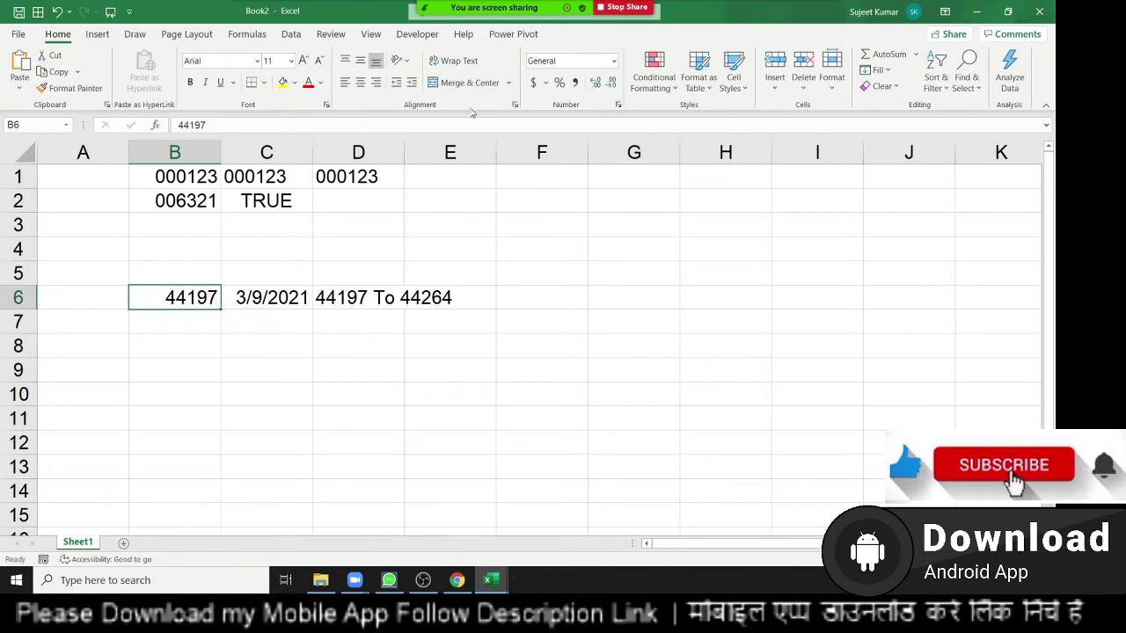
click(615, 61)
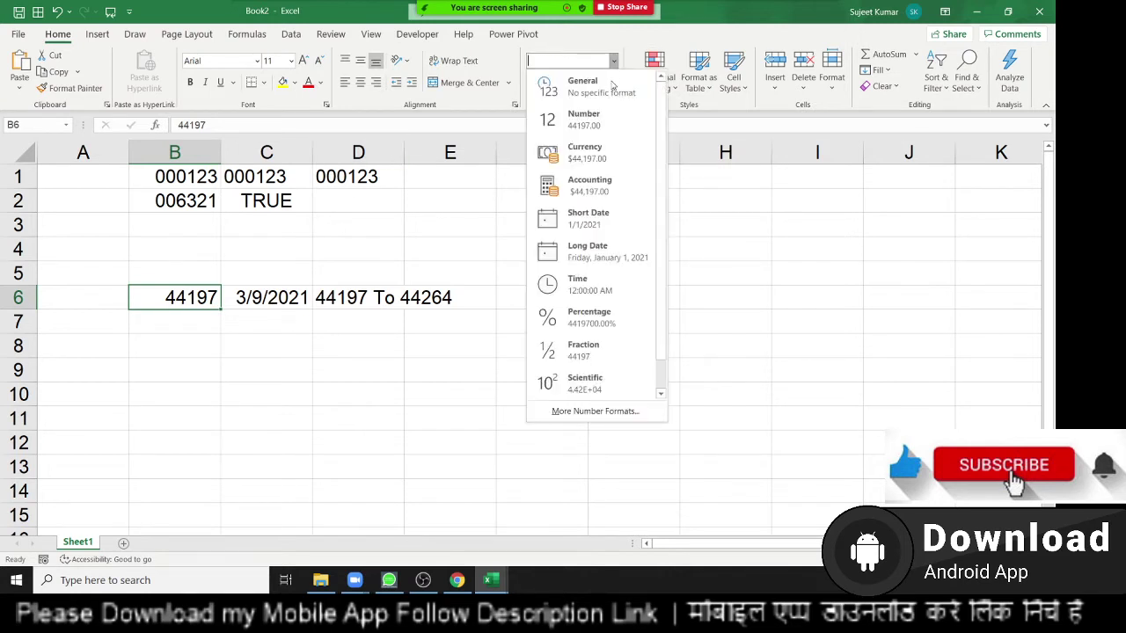
click(598, 224)
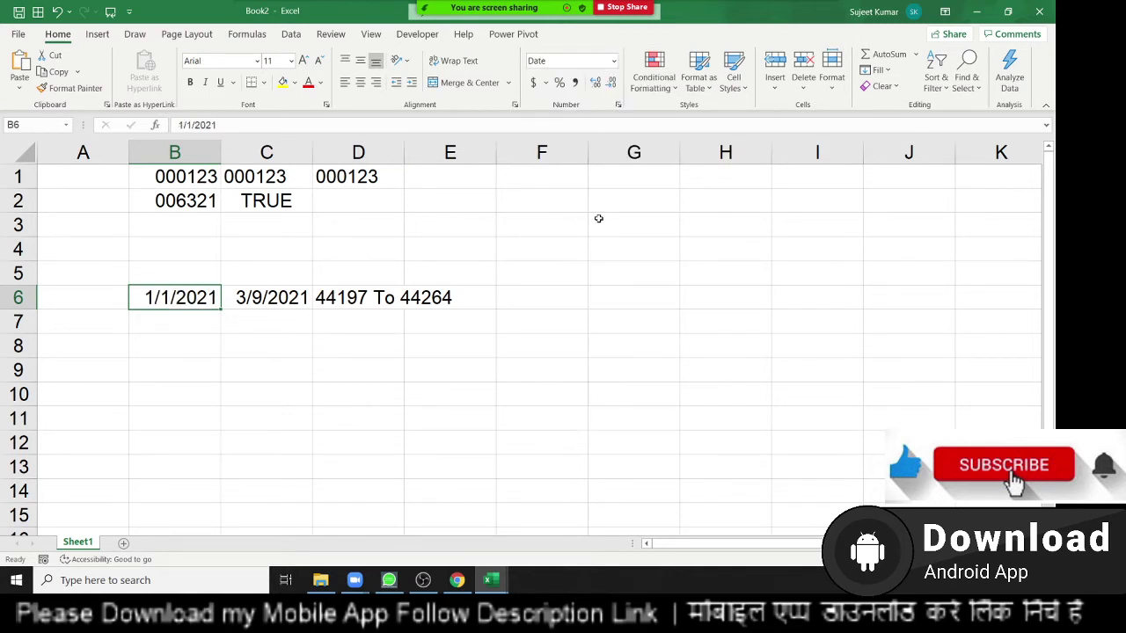
click(330, 302)
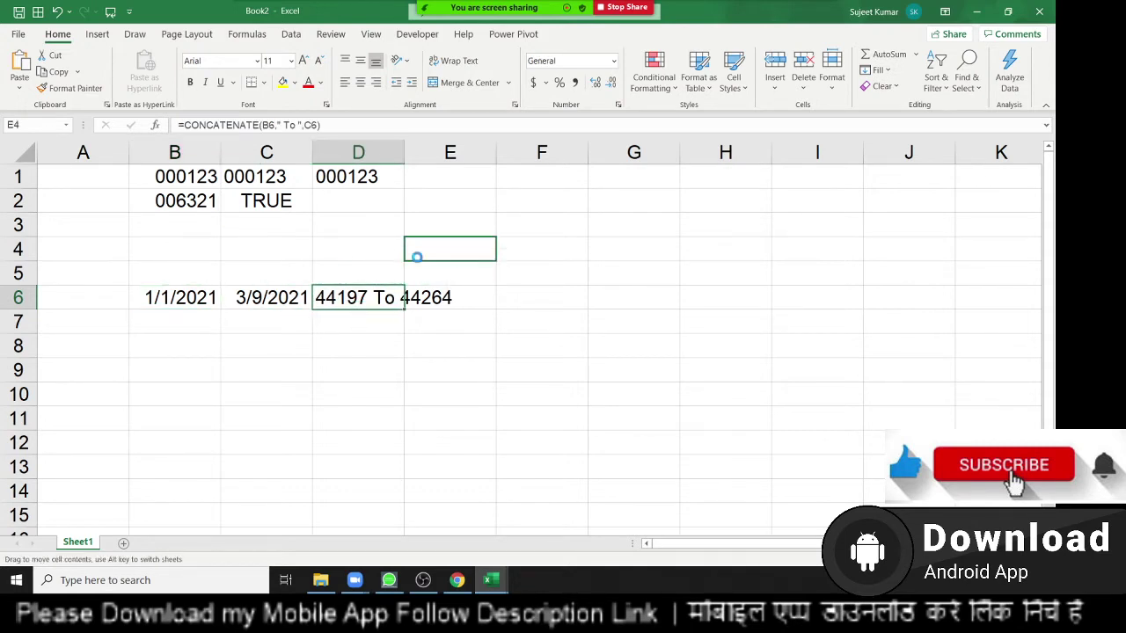
- Move the joined text from D6 up to E4
drag(355, 309, 414, 256)
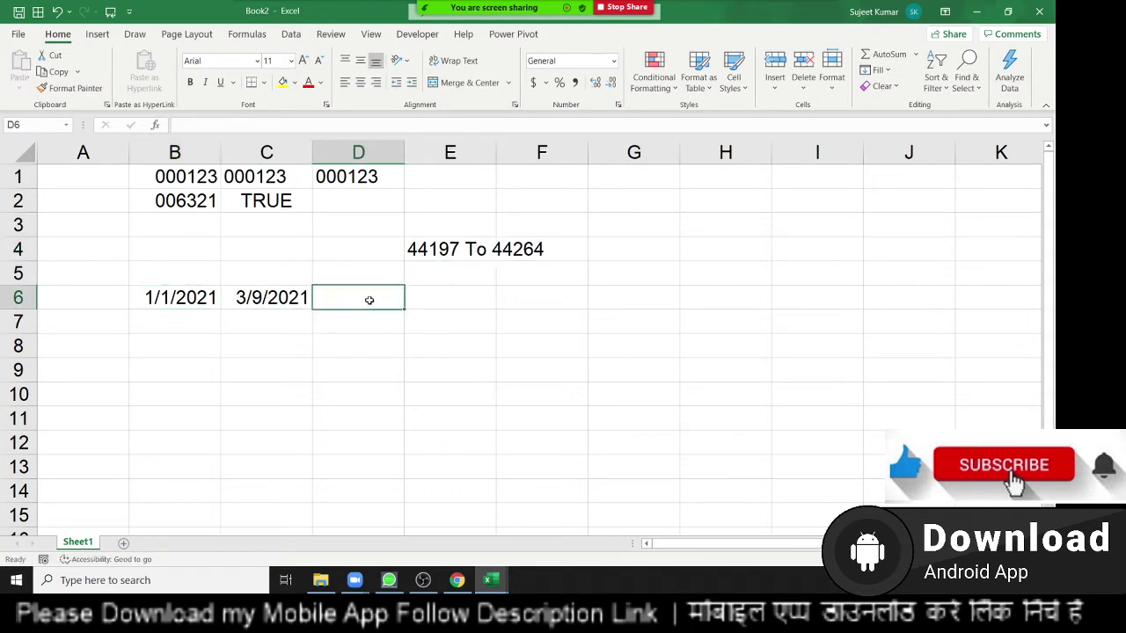
key(Down)
key(Left)
key(Left)
key(Right)
key(Right)
key(Up)
key(Left)
key(Left)
key(Left)
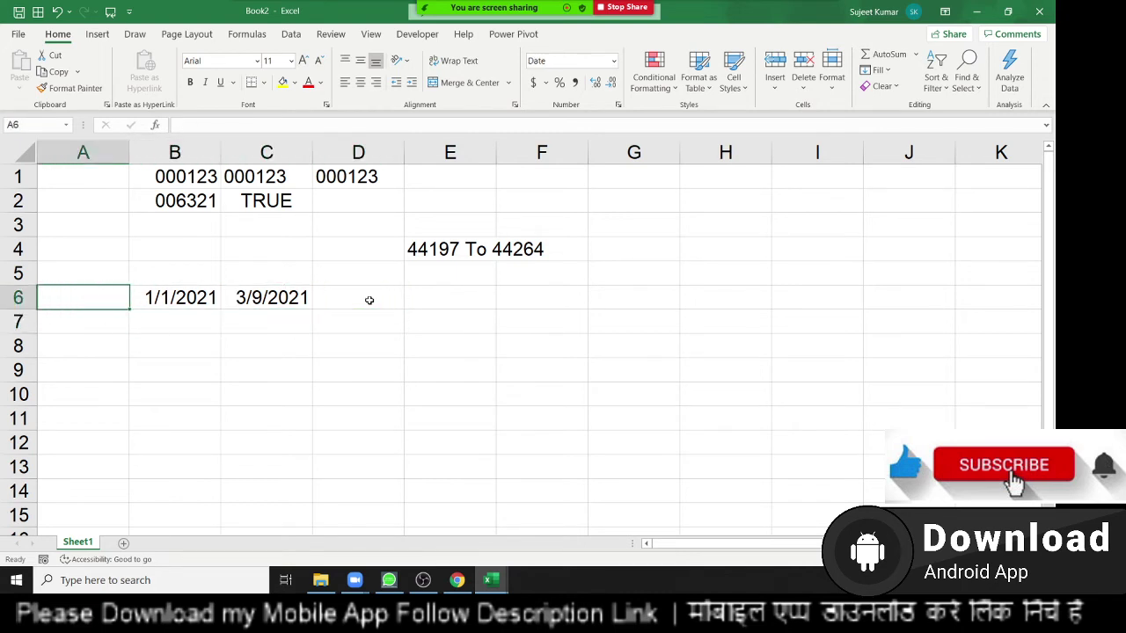
key(Down)
key(Right)
- Enter =TEXT(B6,"DD-MMM-YYY") in B7 and copy C6's date into C7
text(=te)
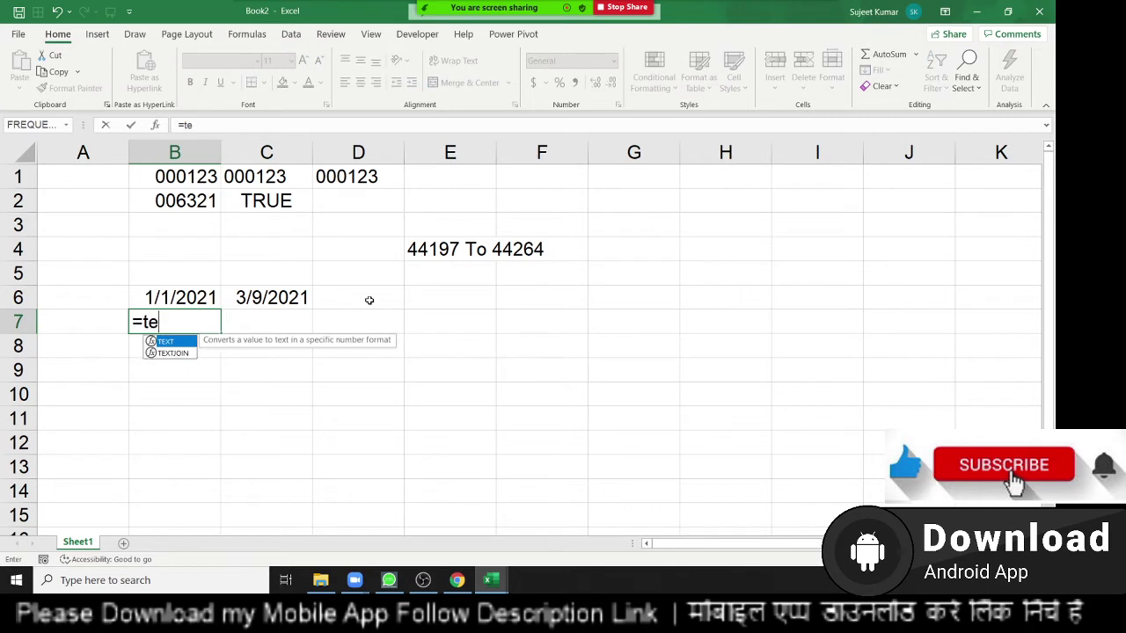
key(Tab)
key(Up)
text(,)
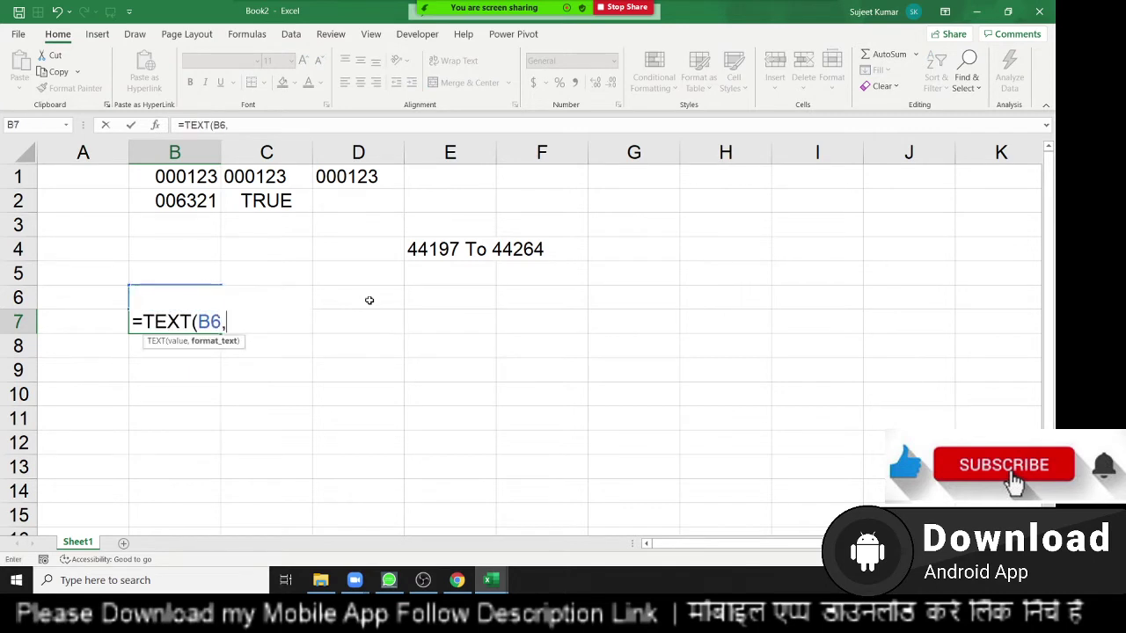
text("Dd)
key(BackSpace)
text(D)
text(-)
text(MMM-YY)
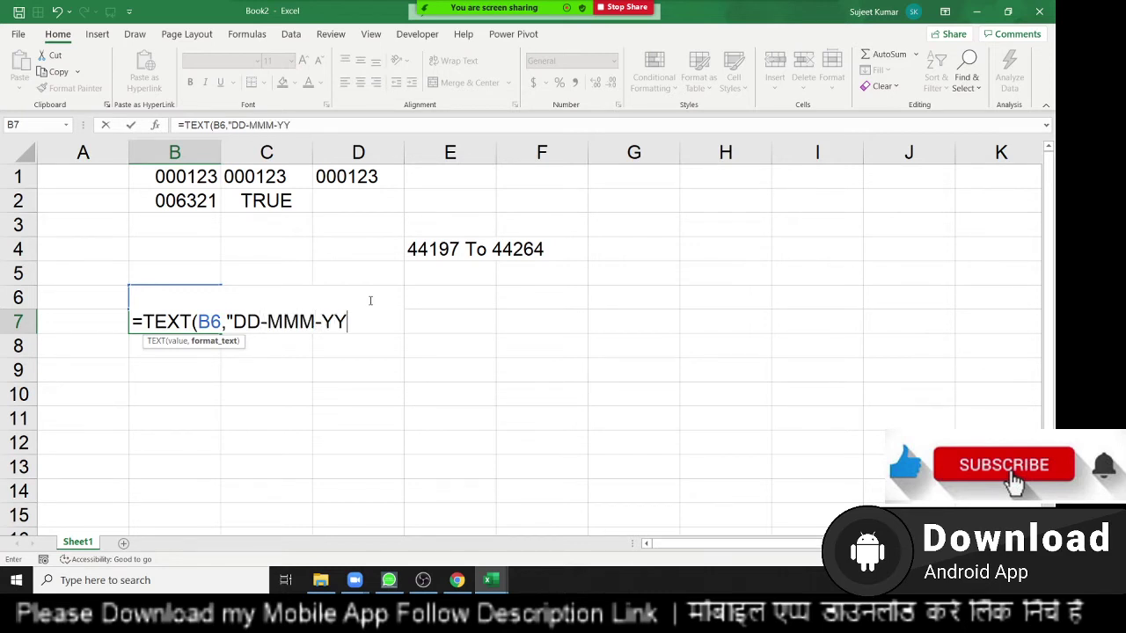
text(Y")
key(ctrl+Return)
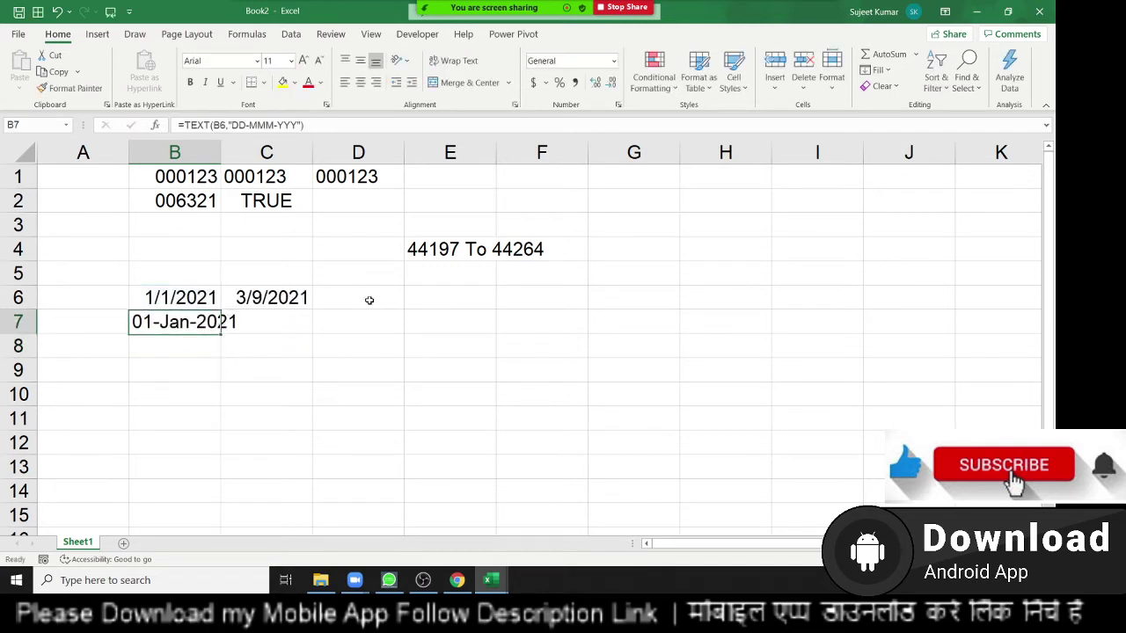
key(Right)
key(ctrl+d)
key(Right)
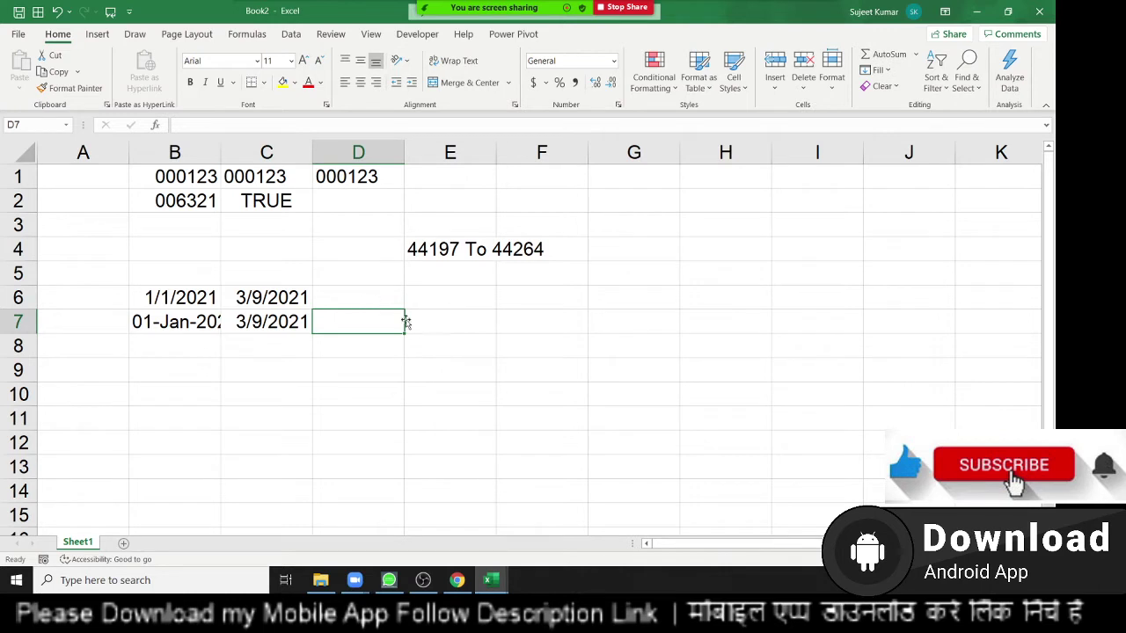
- Move the joined text from E4 back to D6 and fill it down into D7
drag(442, 232, 436, 252)
click(434, 253)
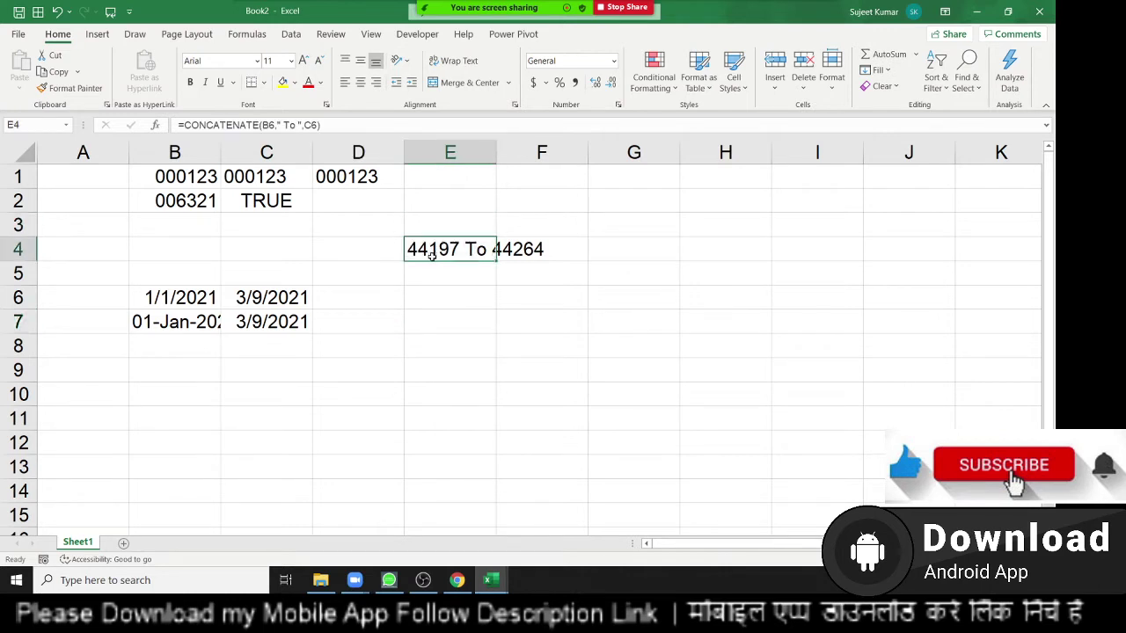
drag(432, 254, 351, 316)
click(351, 319)
key(ctrl+d)
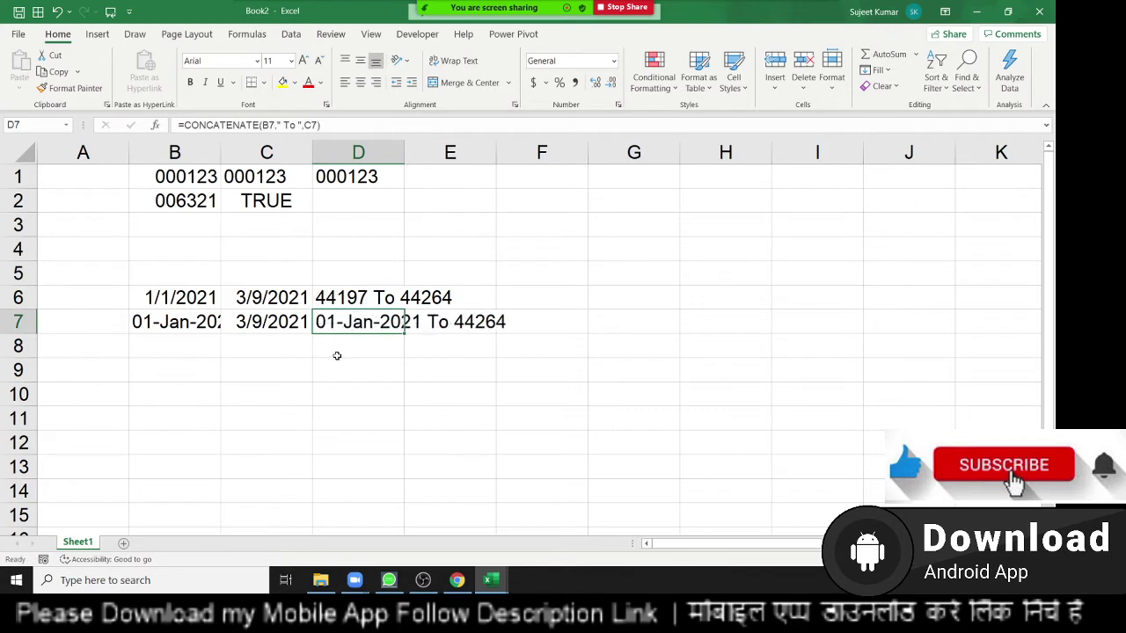
- Fill B7's TEXT formula into C7 so D7 reads 01-Jan-2021 To 09-Mar-2021
double_click(384, 322)
key(Escape)
click(266, 323)
key(ctrl+r)
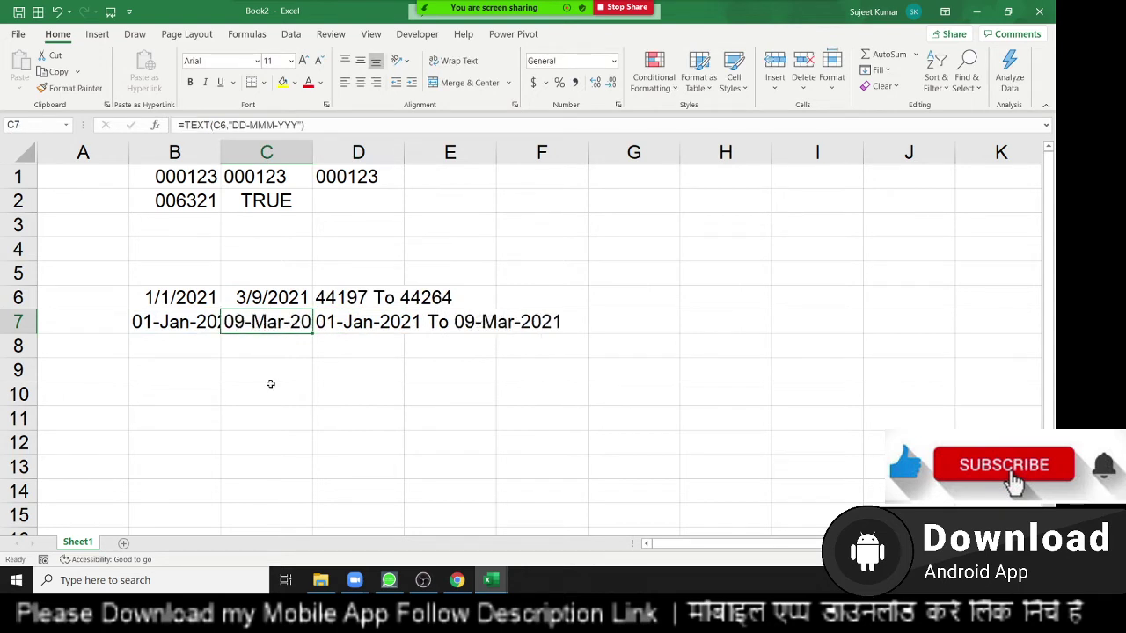
click(270, 387)
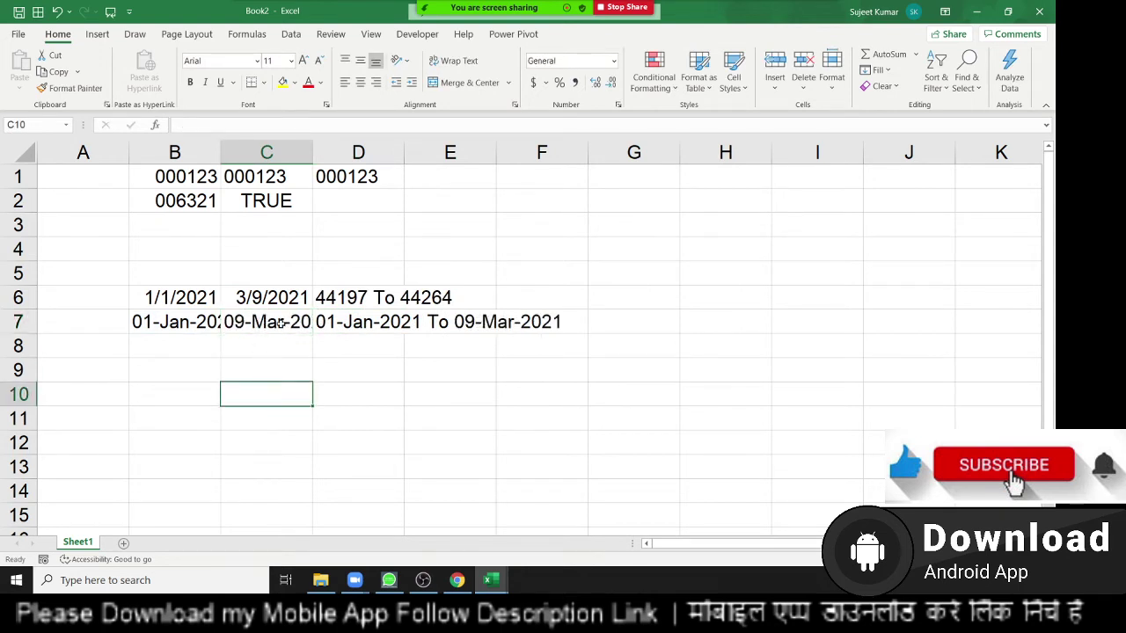
- Enter 25000 in cell B11
scroll(280, 324, down, 4)
scroll(281, 323, up, 3)
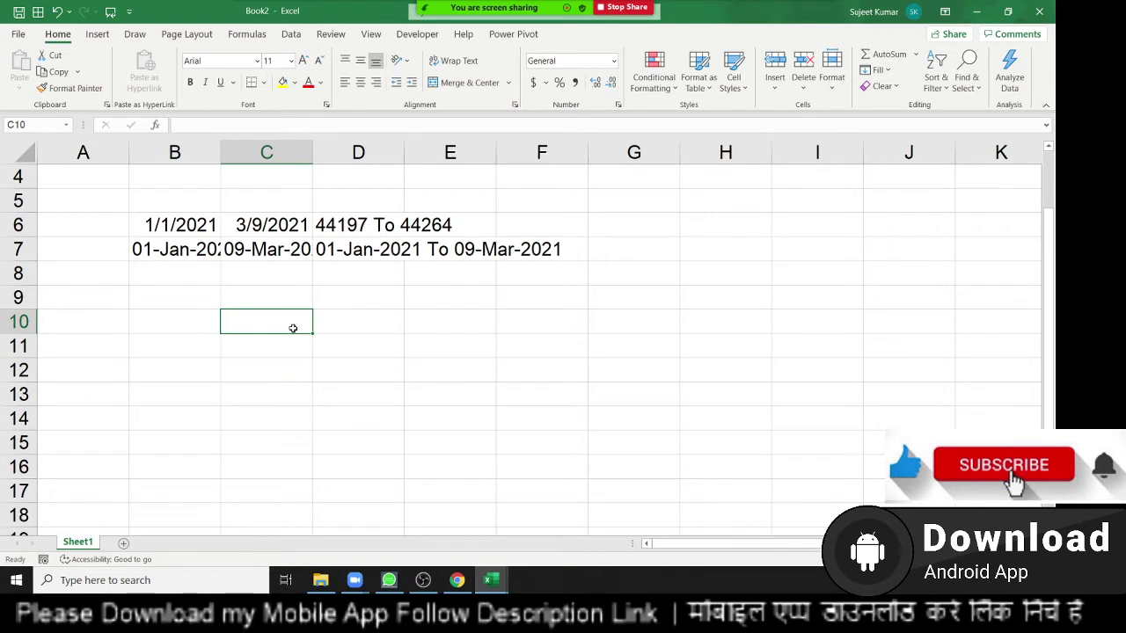
scroll(238, 328, down, 1)
click(200, 272)
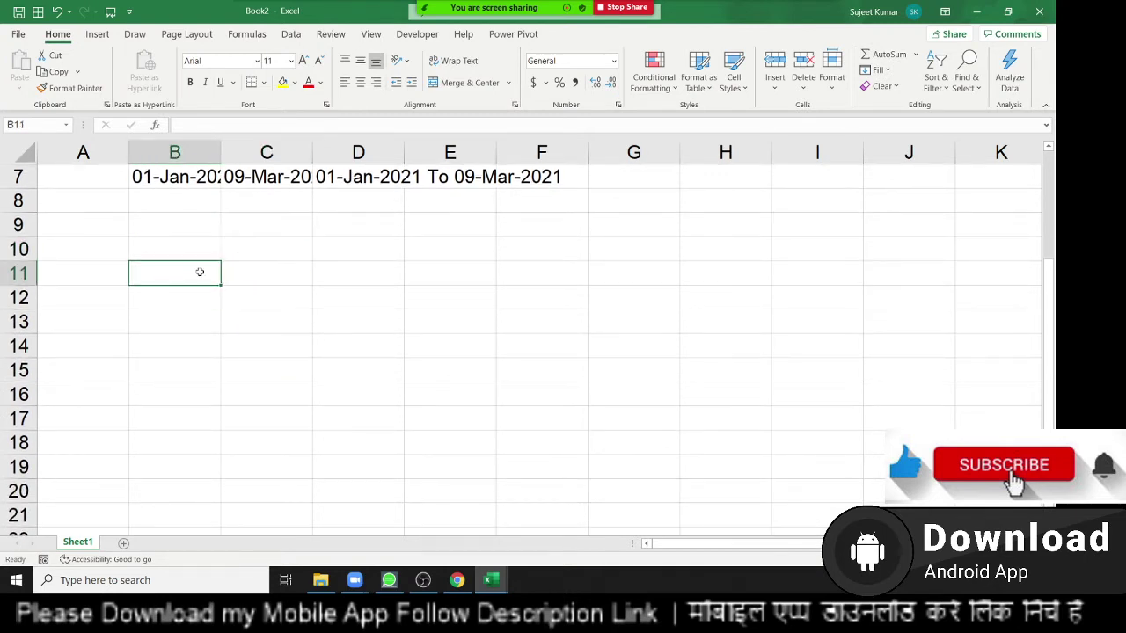
text(2)
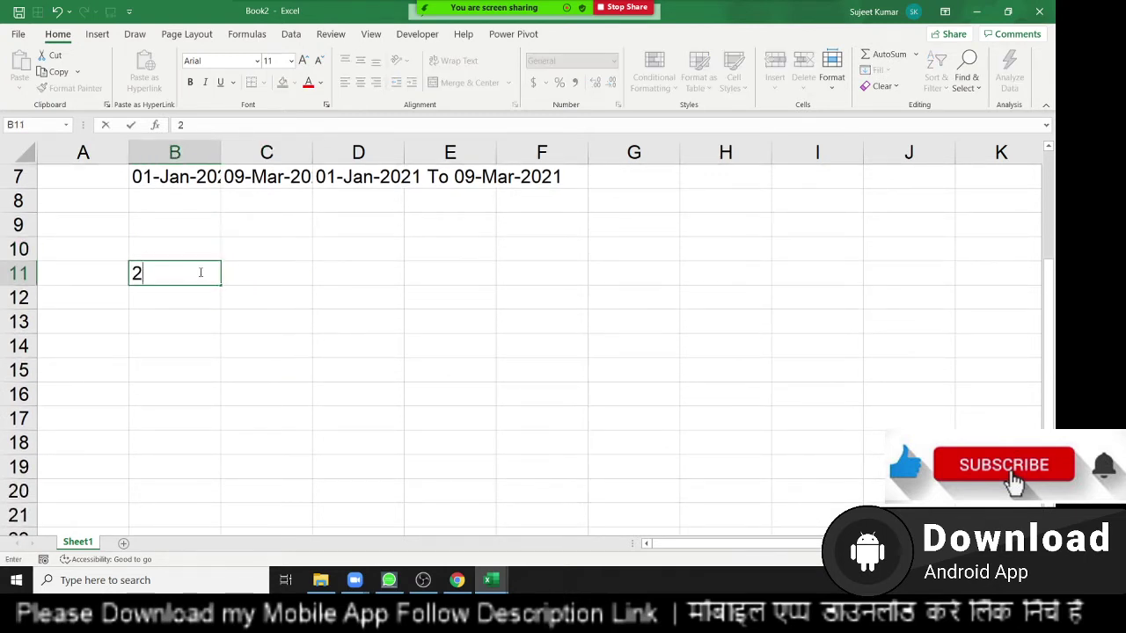
text(5000)
key(Return)
- Replace General with the custom format code #, for B11 and bring up Zoom's participant list
click(199, 272)
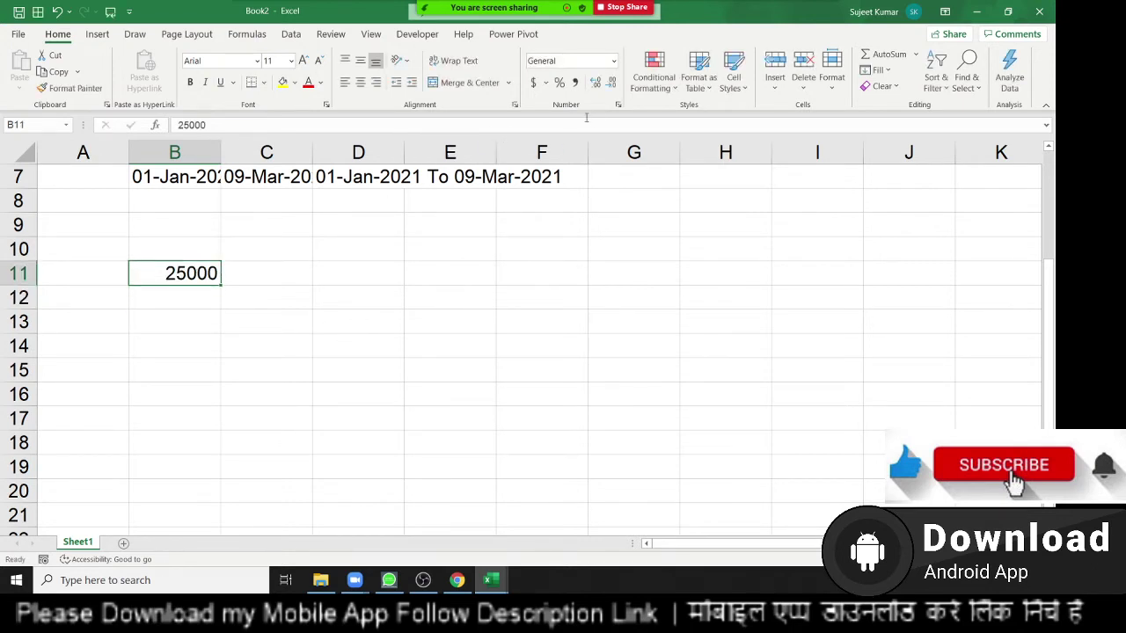
click(619, 106)
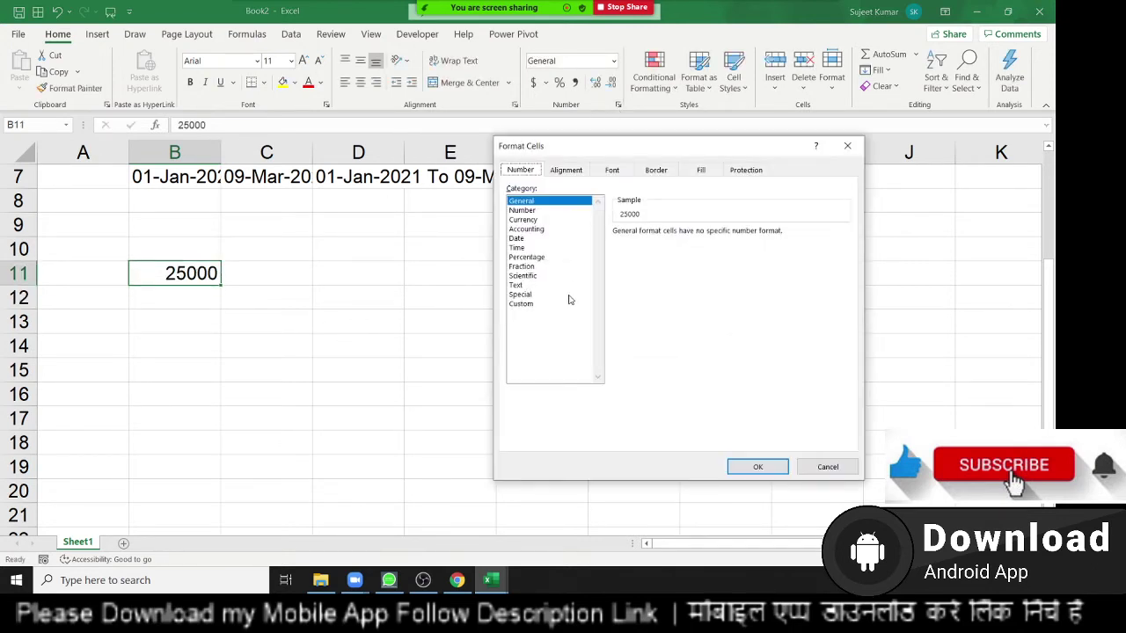
click(539, 302)
click(671, 249)
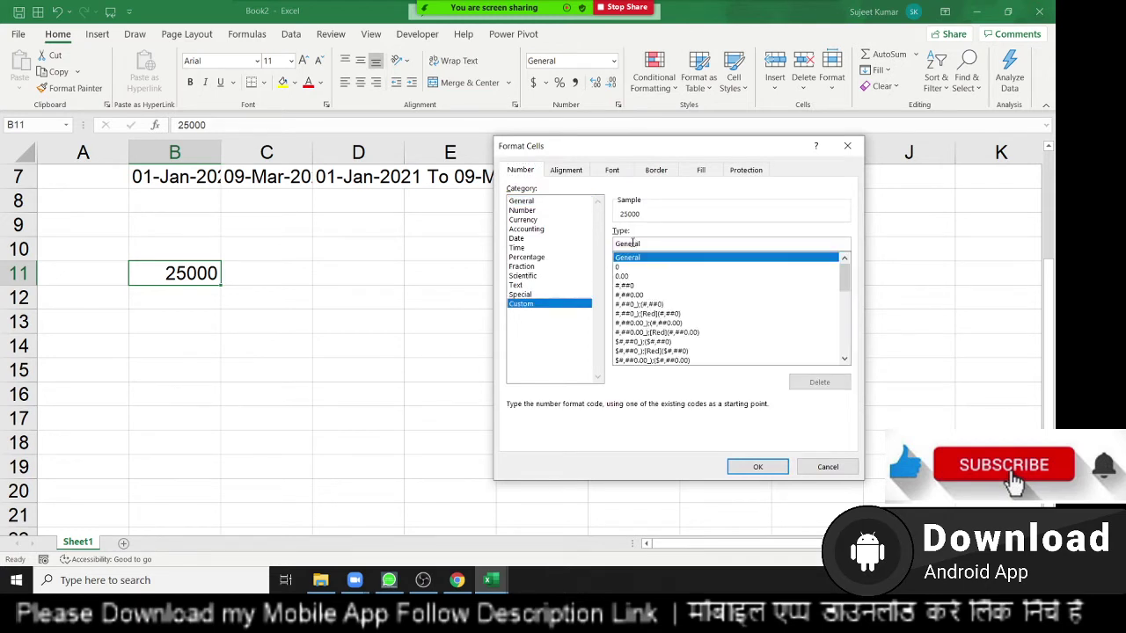
double_click(671, 249)
text(#,)
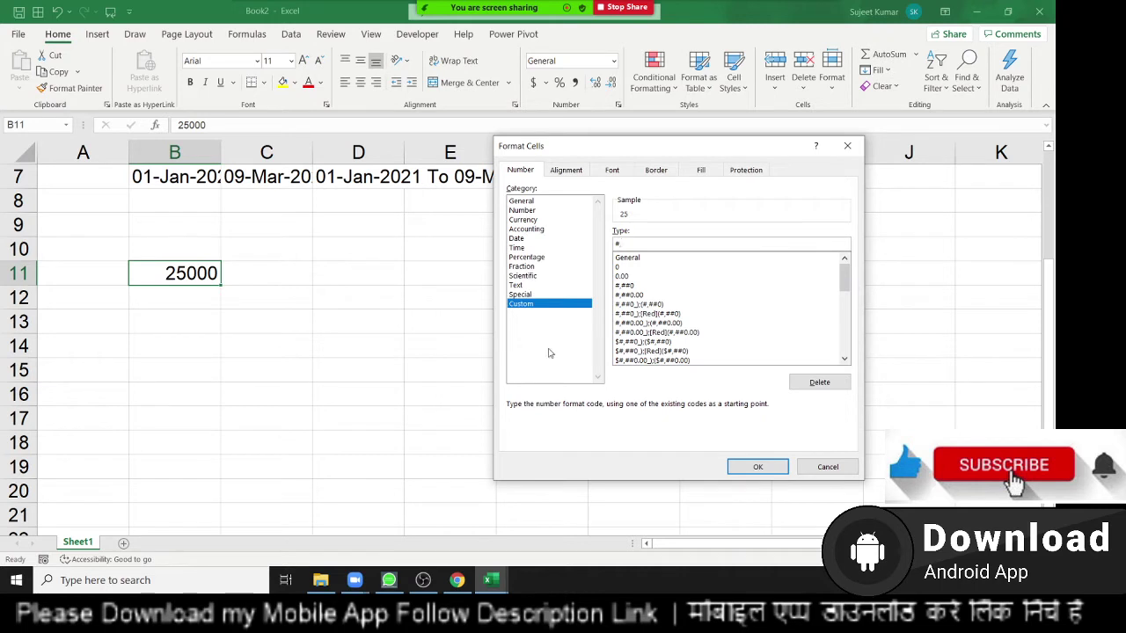
click(483, 5)
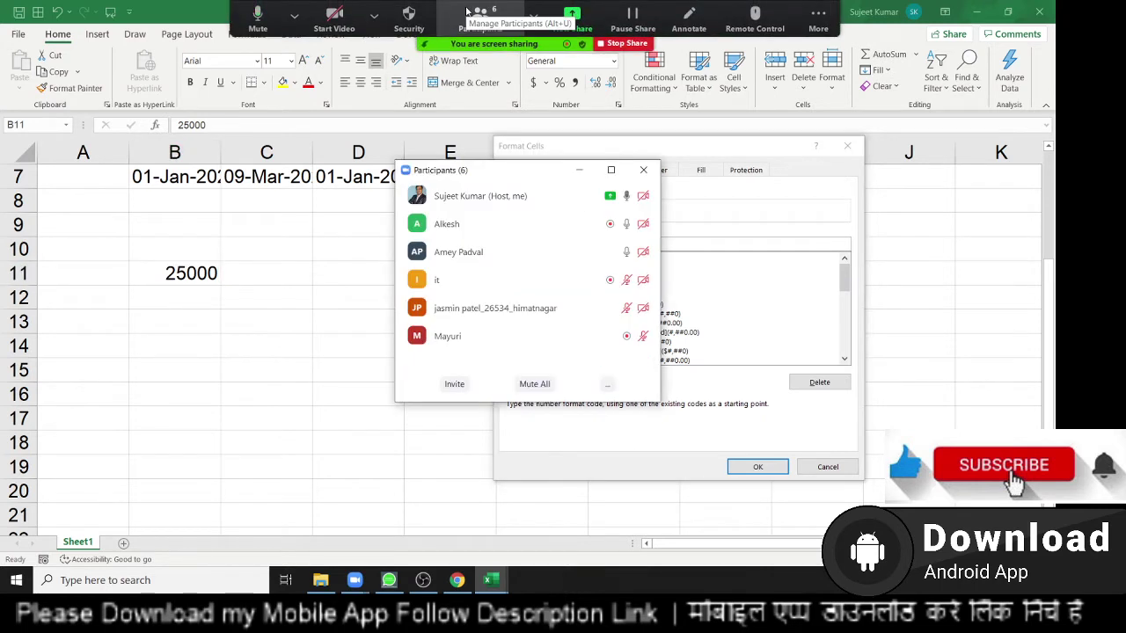
mouse_move(492, 251)
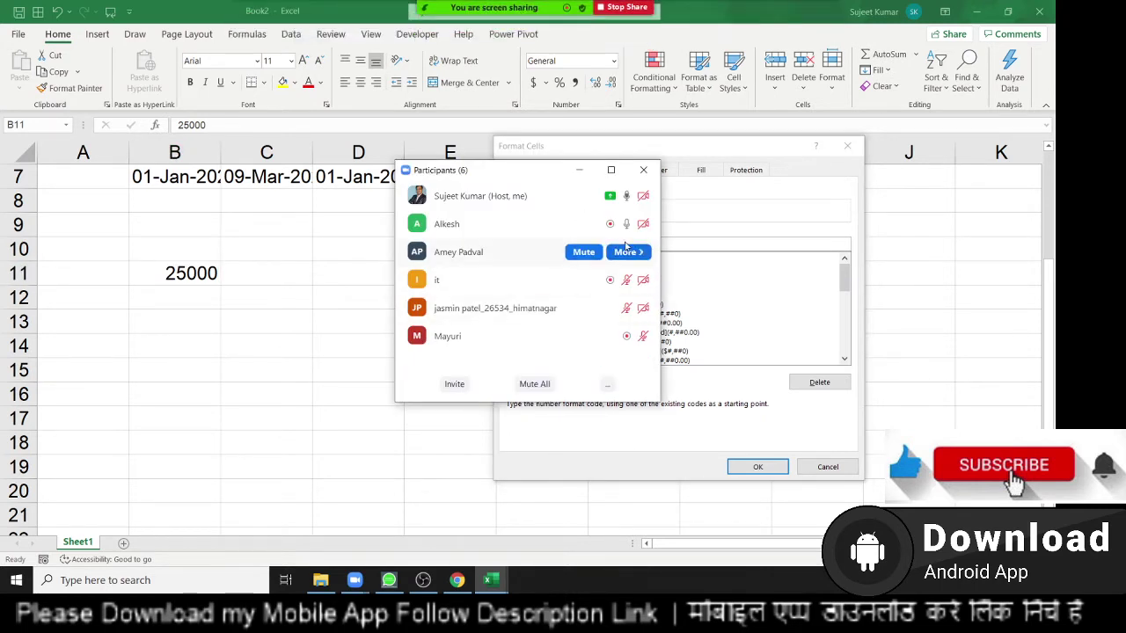
- Allow a meeting participant to record from their More options in Zoom
click(627, 252)
click(682, 320)
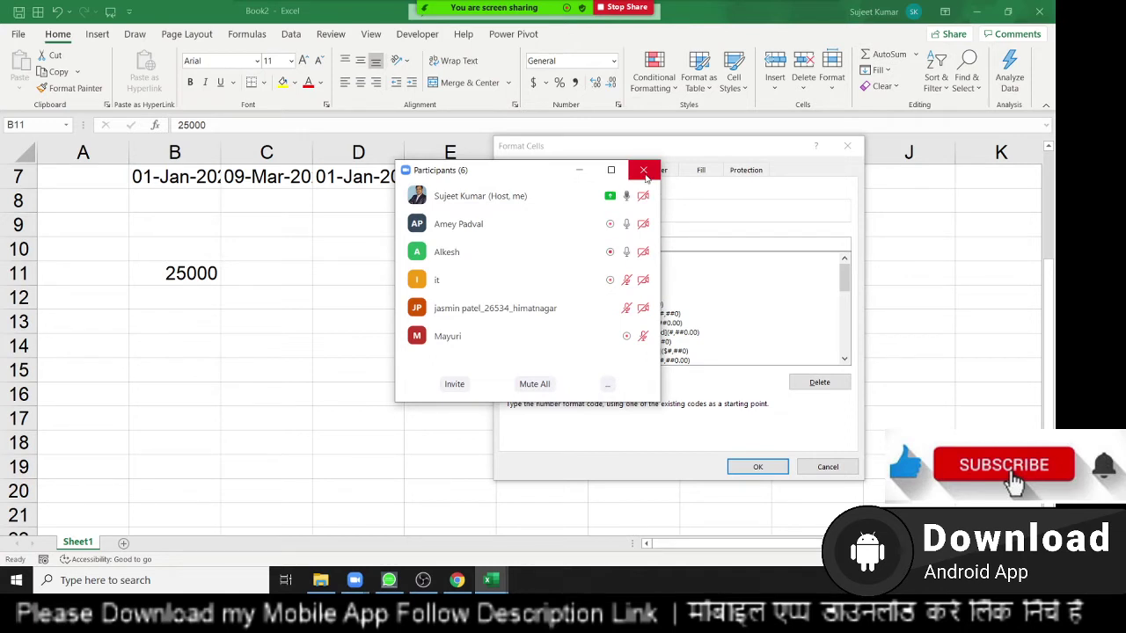
- Close Zoom's participant list and apply the #, format so B11 shows 25
click(645, 172)
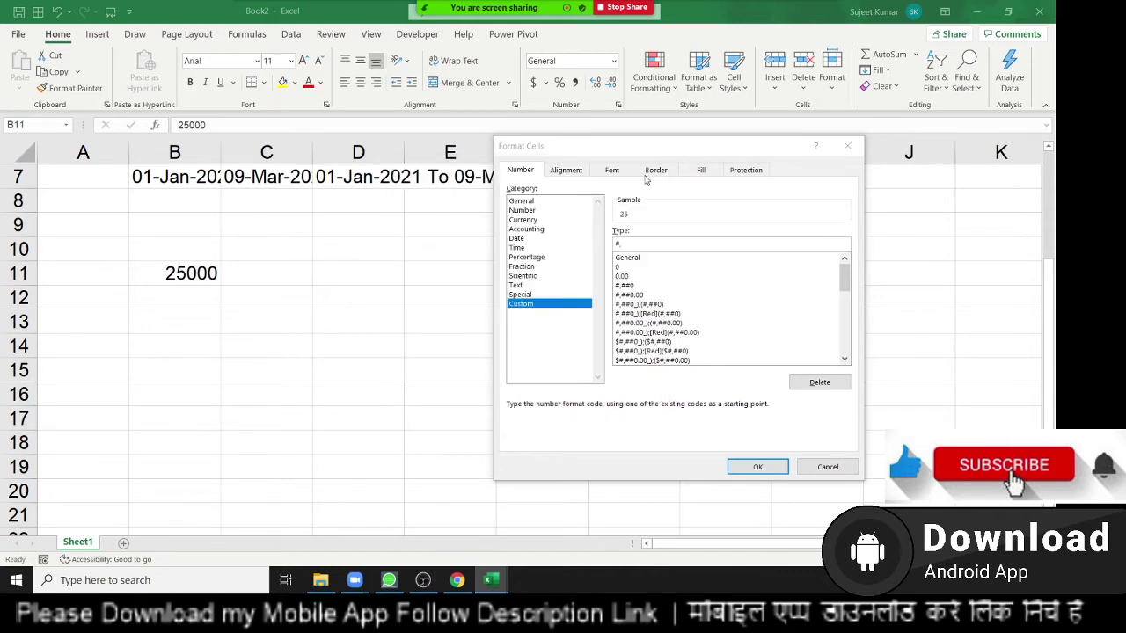
click(642, 245)
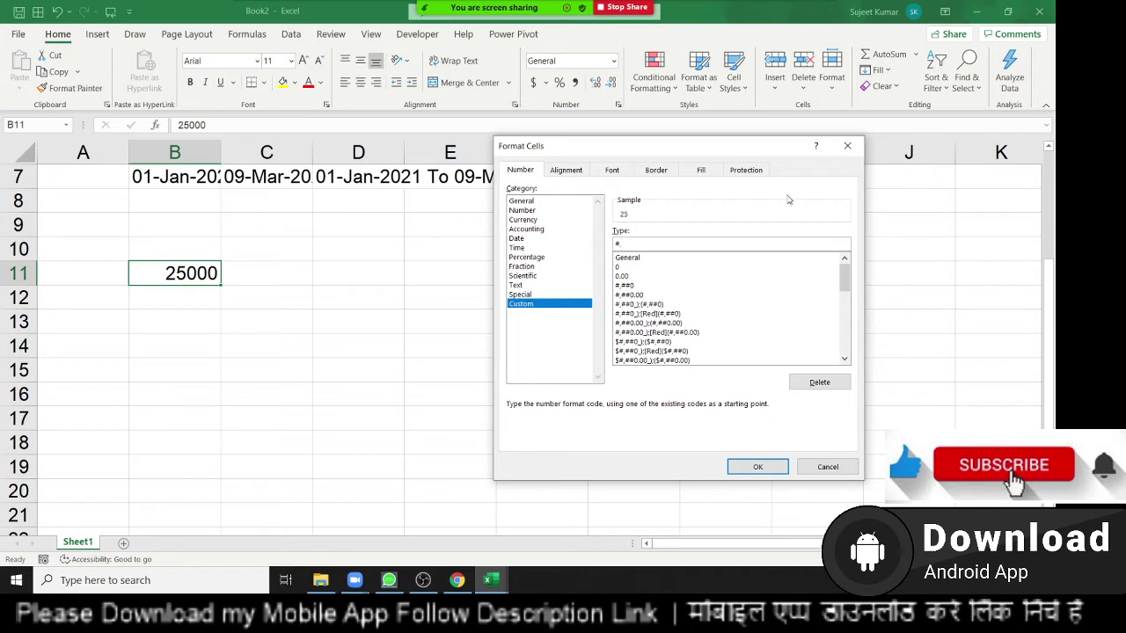
click(766, 468)
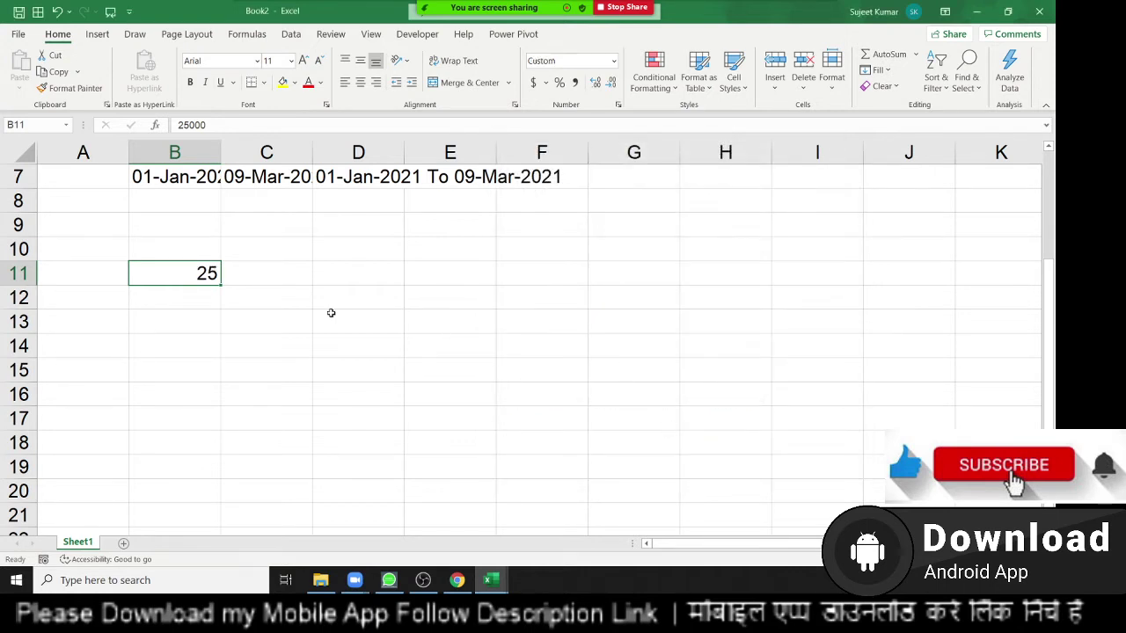
- Enter 1000 in C11 and begin a C12 formula referencing B11
click(309, 277)
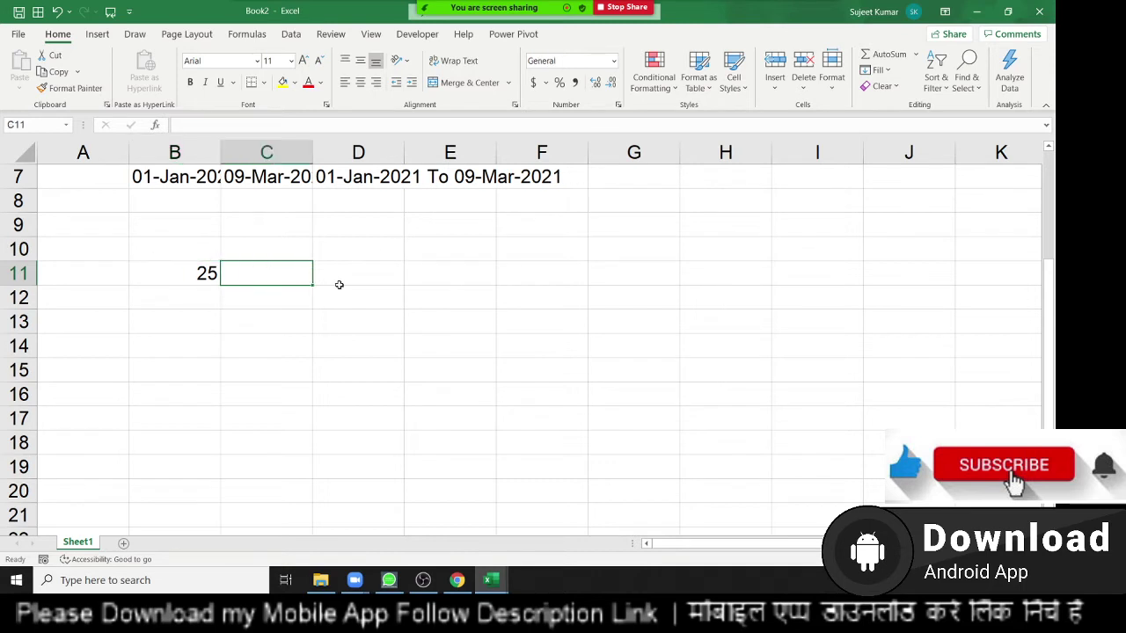
text(1000)
key(Return)
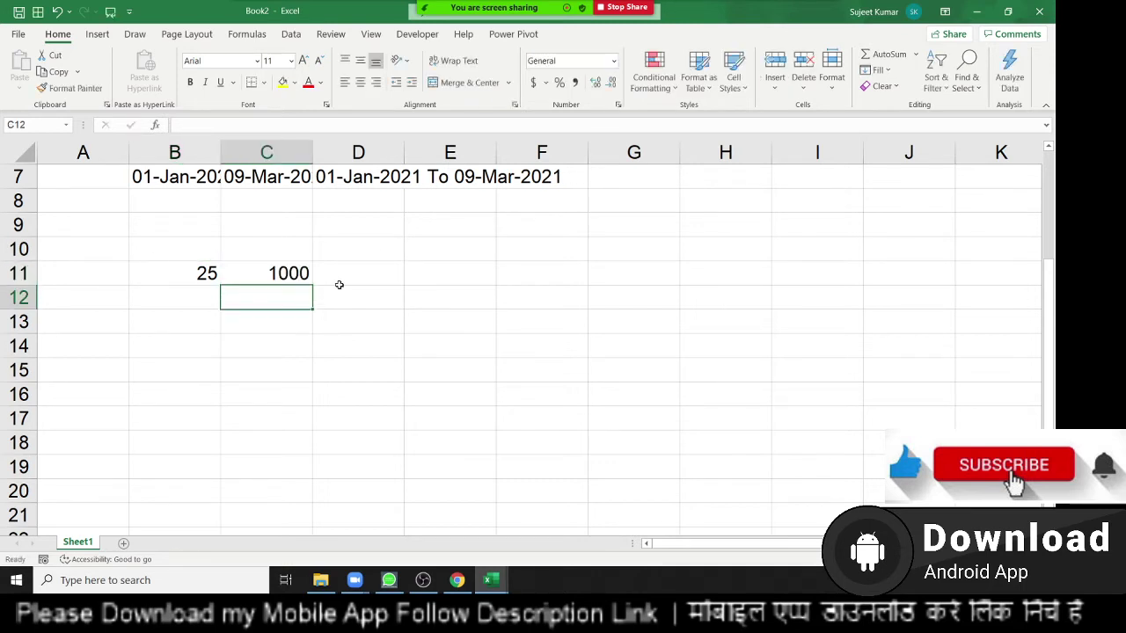
text(=)
key(Up)
key(Left)
- Complete =B11+C11 in C12, showing 26, and return to B11
text(+)
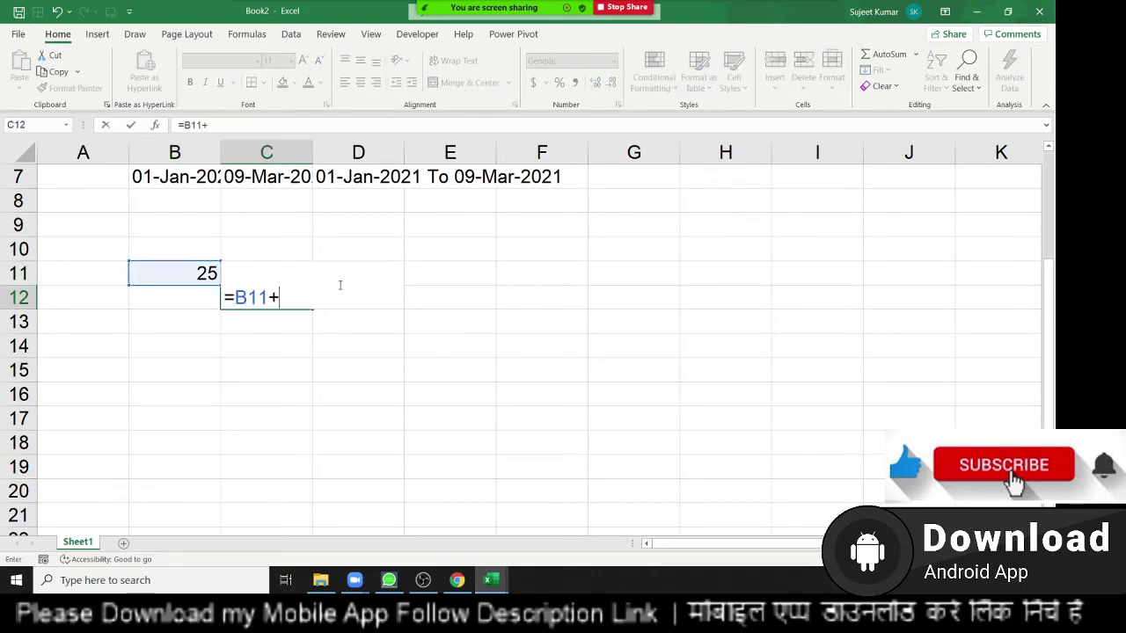
key(Up)
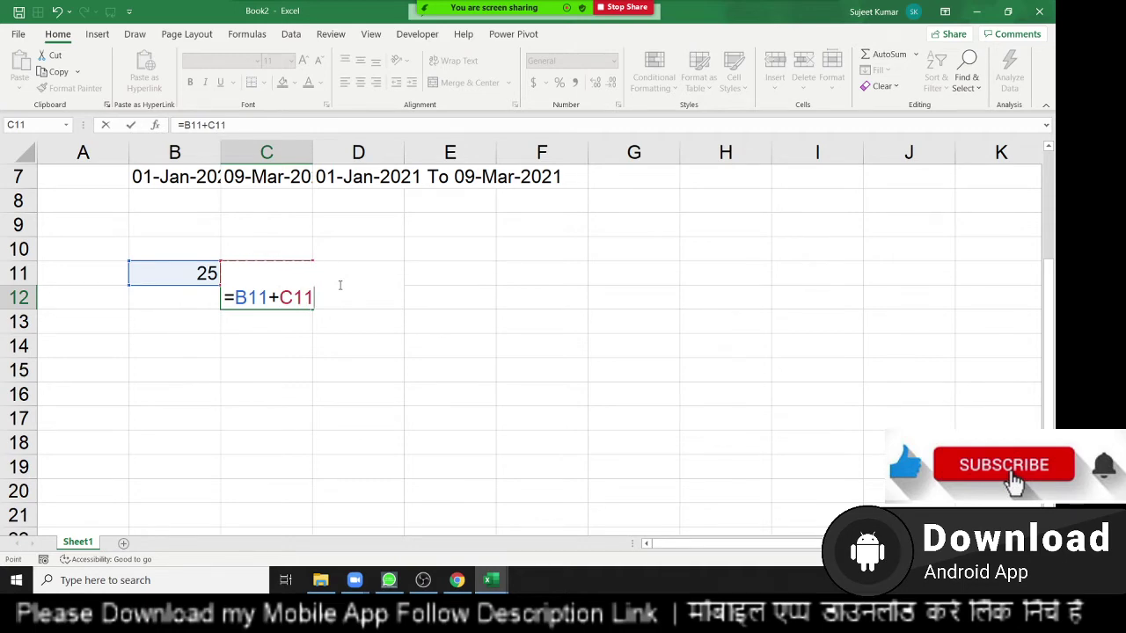
key(Return)
key(Up)
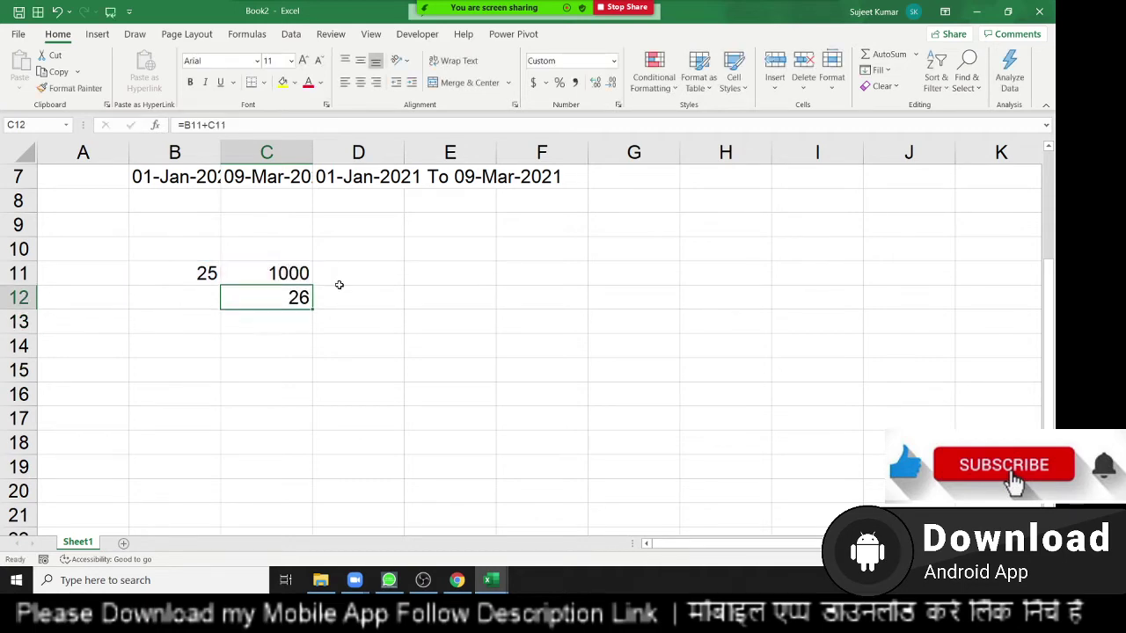
key(Up)
key(Left)
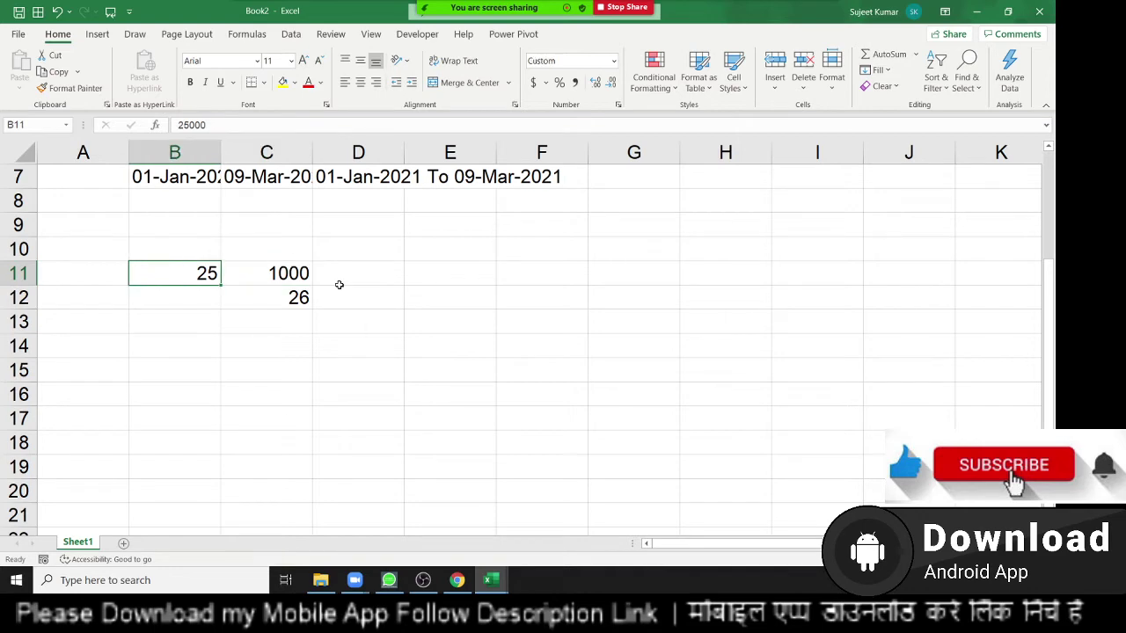
- Change B11's custom format to #, "K" so 25000 displays as 25 K
click(619, 104)
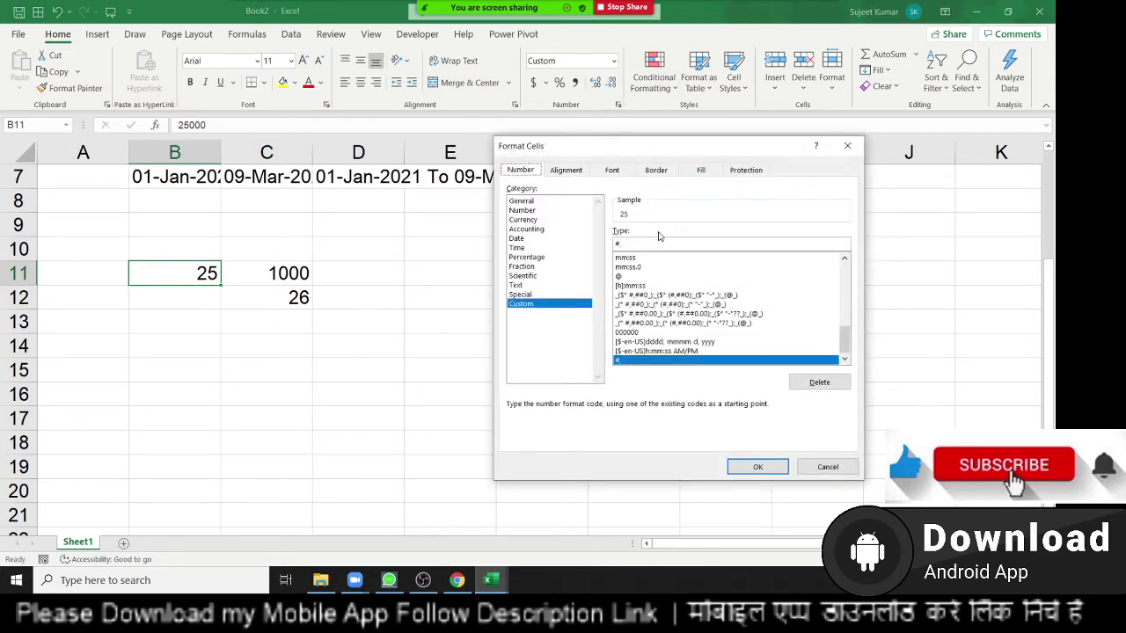
text( "K)
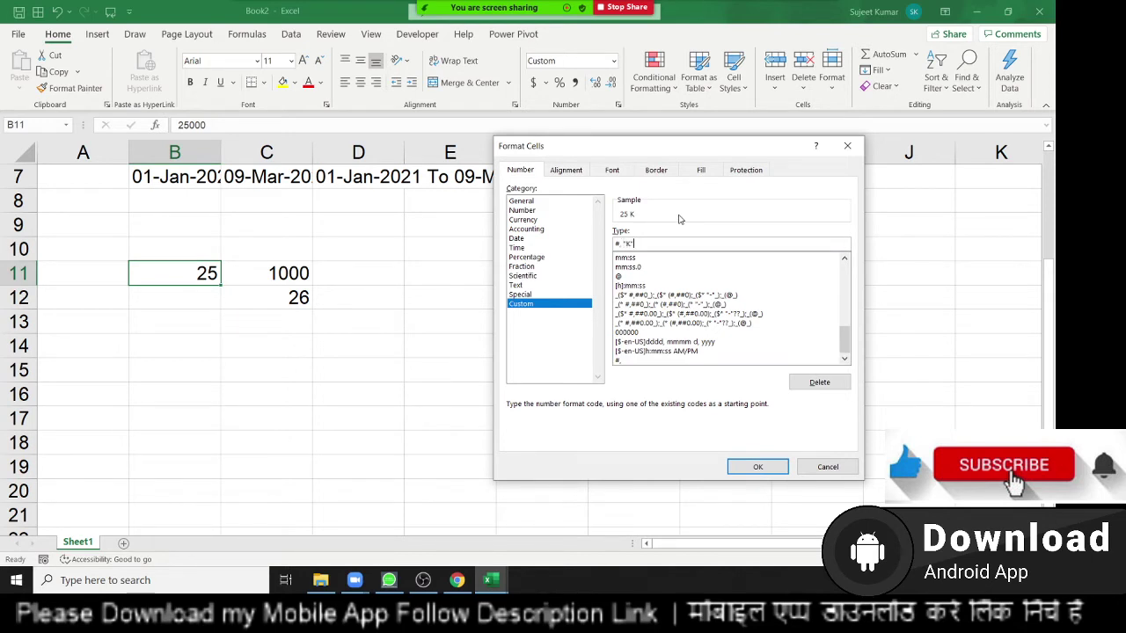
key(Return)
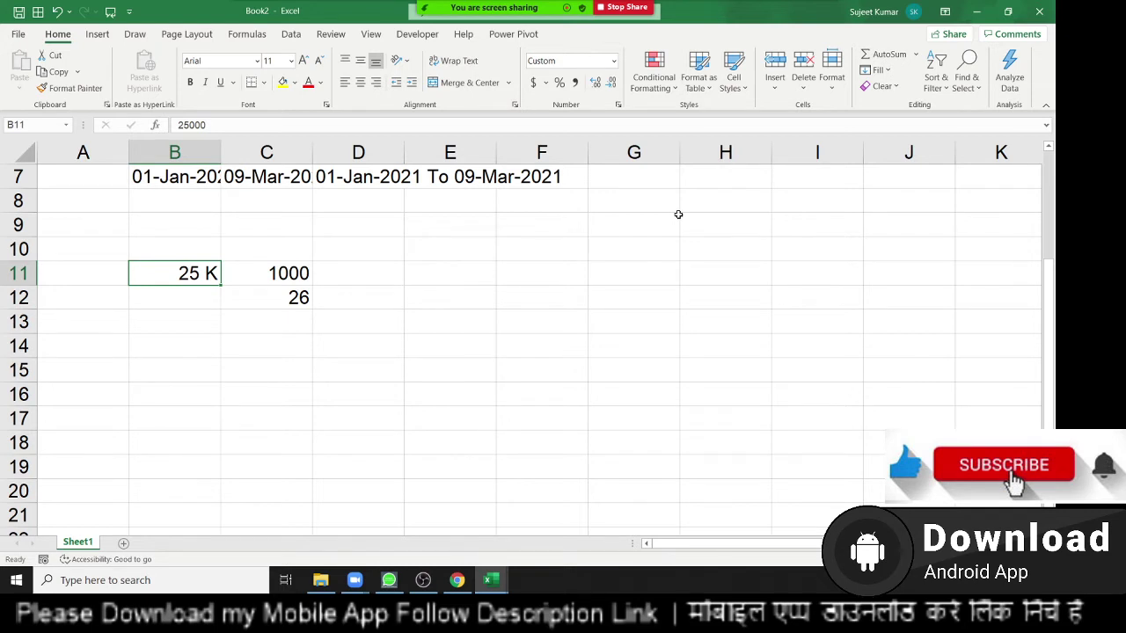
key(Right)
key(Right)
key(Right)
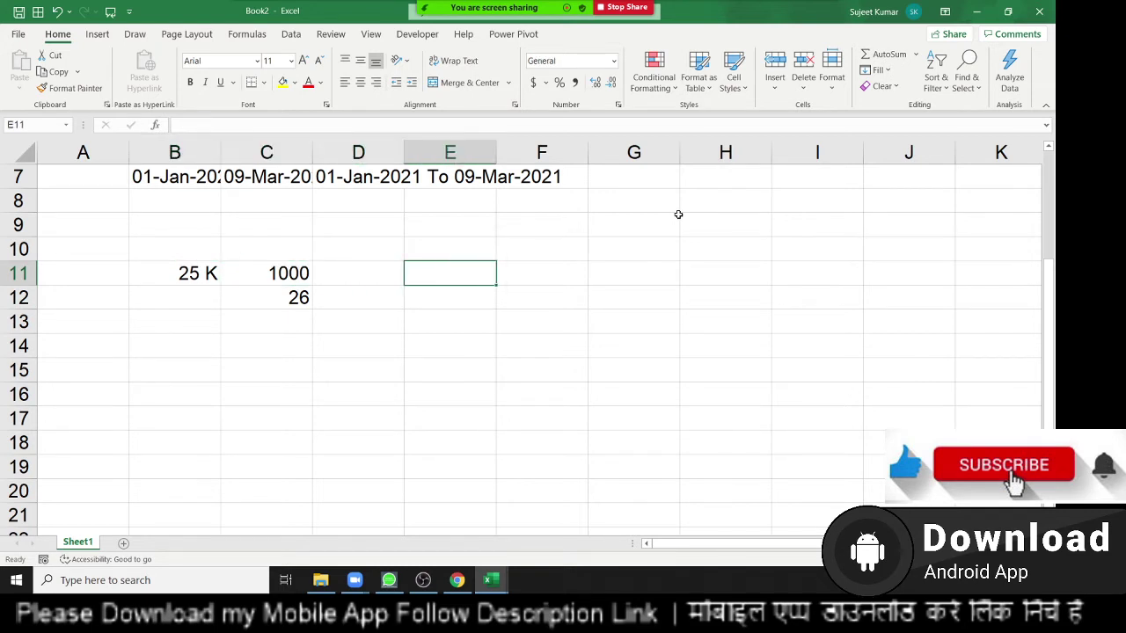
- Enter 2563251 in E11 and give it custom format 0.0,, to show 2.6
text(2563251)
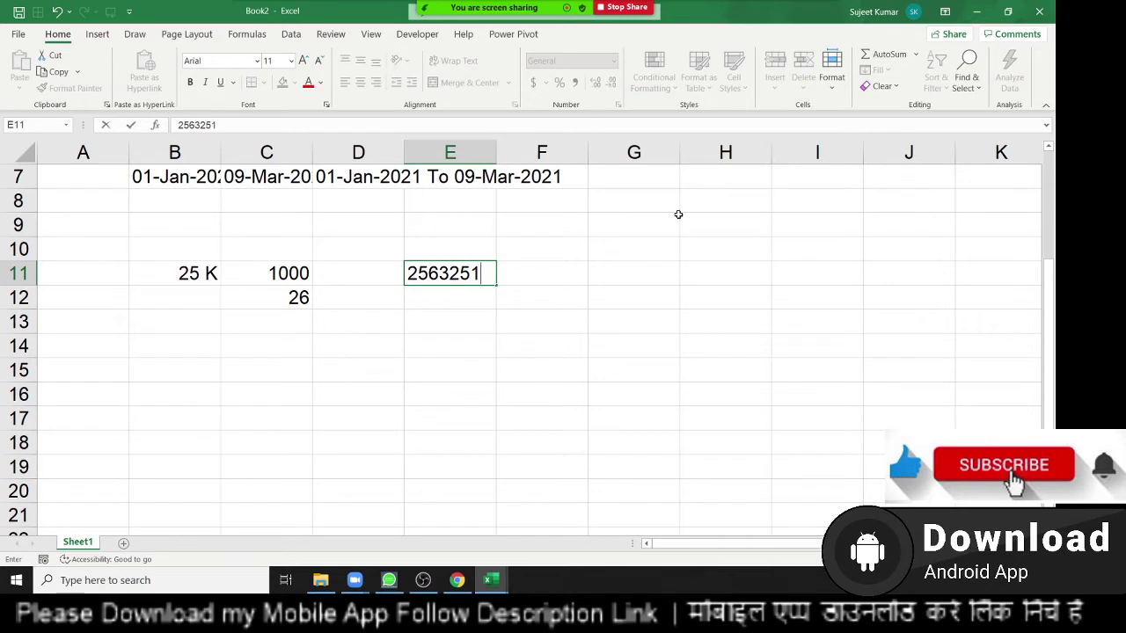
key(ctrl+Return)
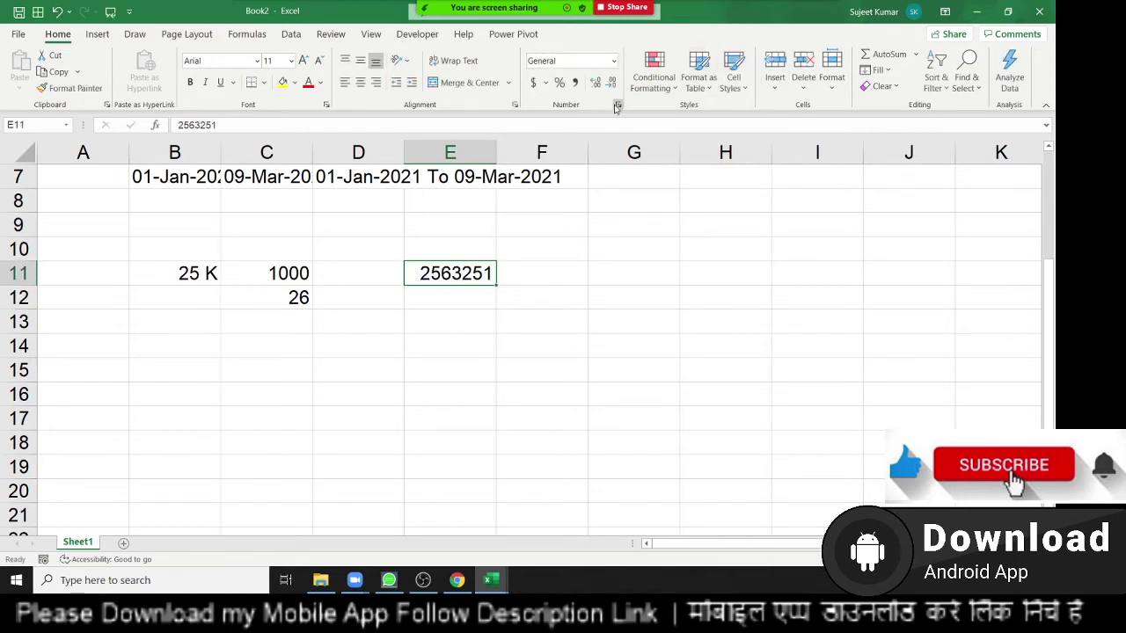
click(619, 105)
click(552, 304)
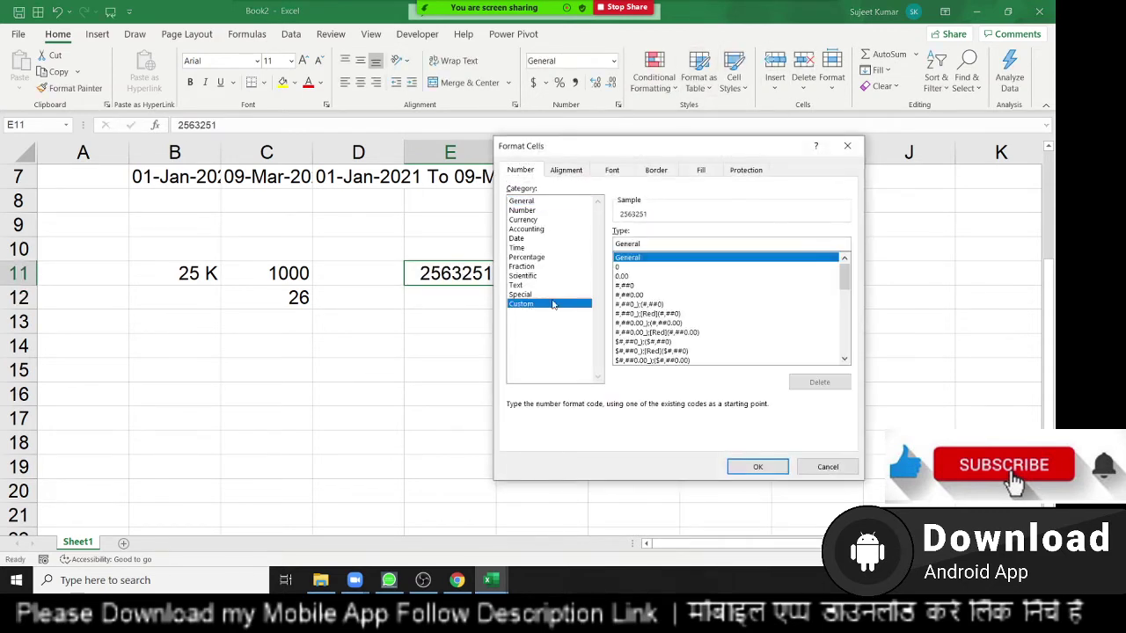
double_click(653, 245)
text(0.0)
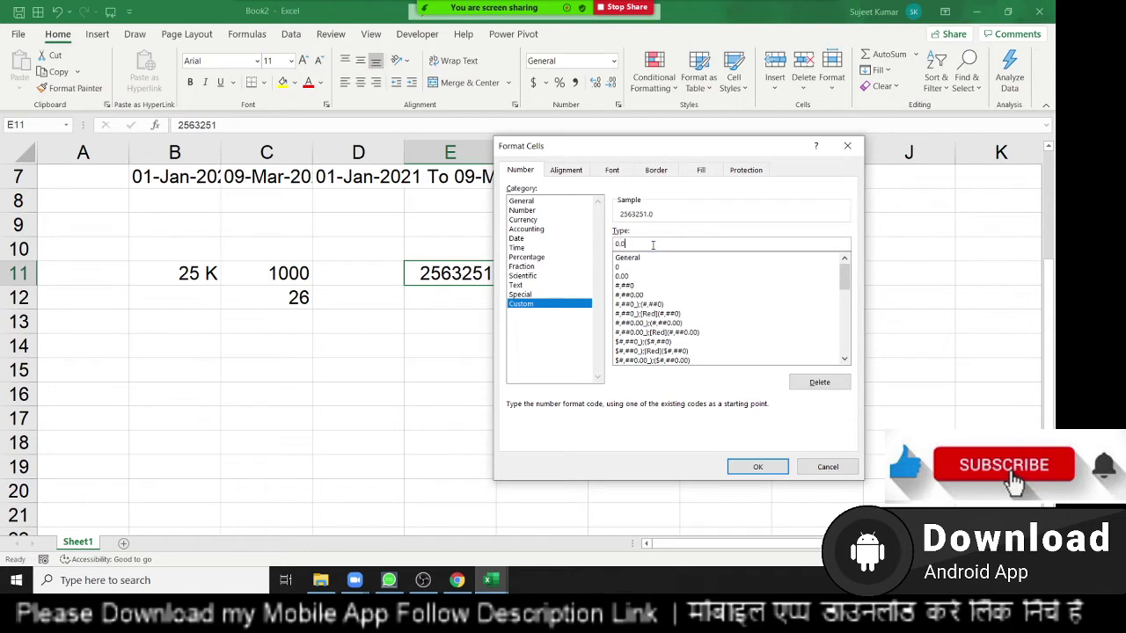
text(,,)
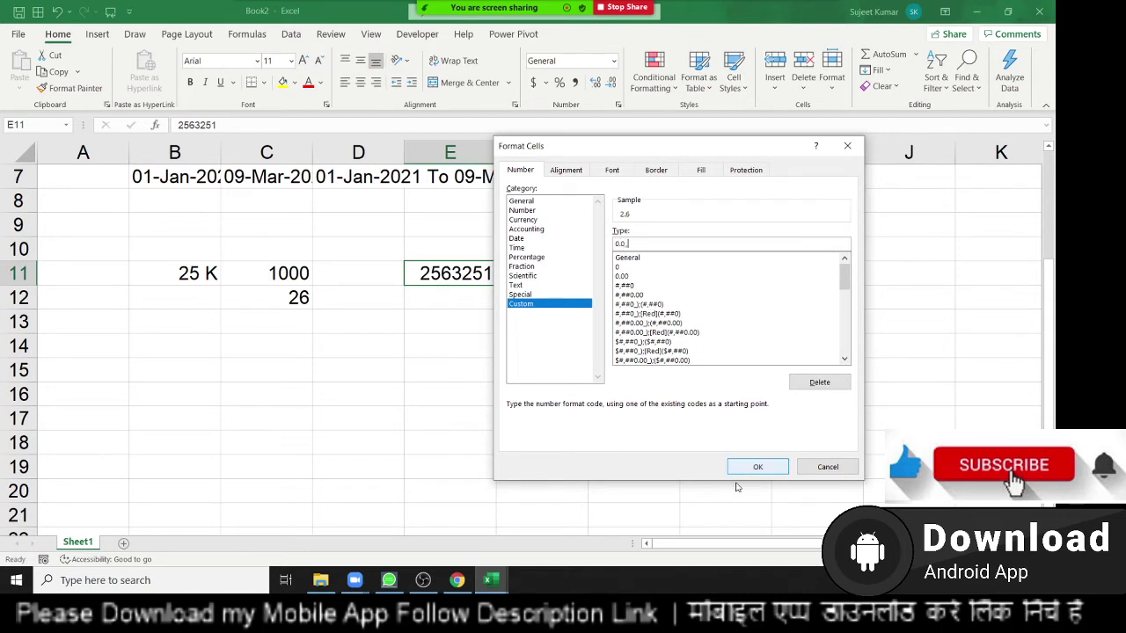
click(753, 467)
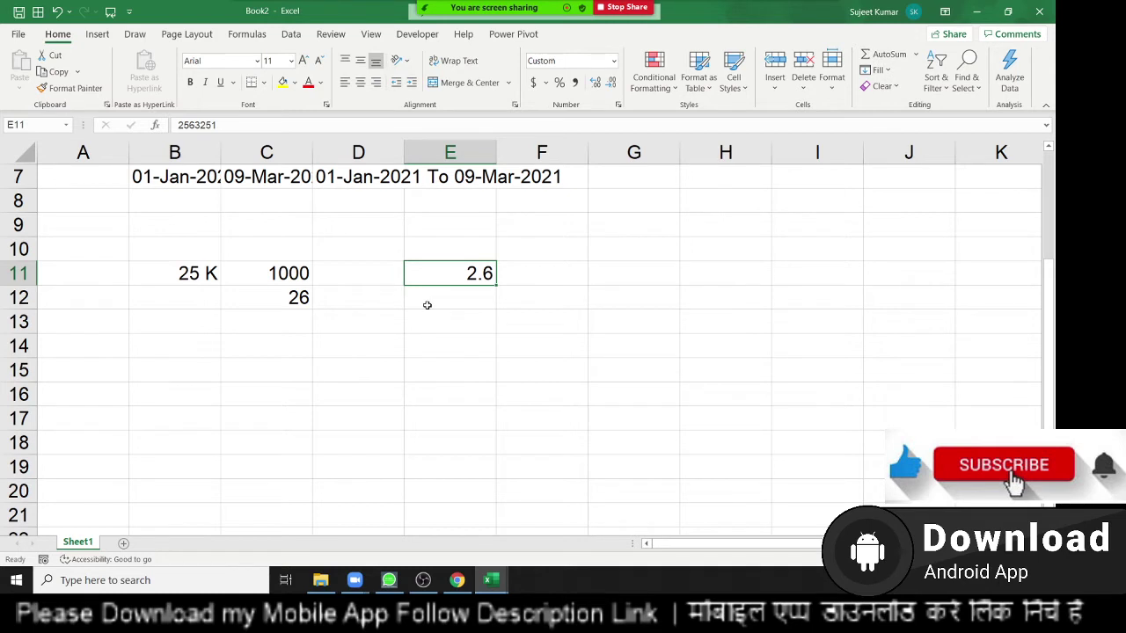
scroll(387, 304, down, 2)
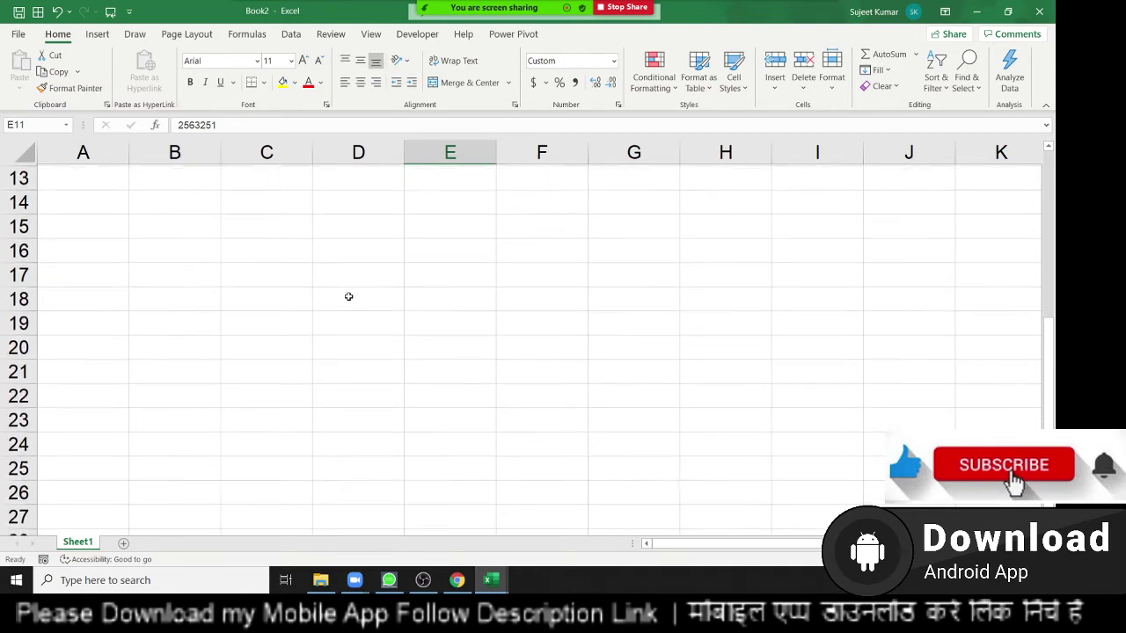
scroll(269, 255, up, 2)
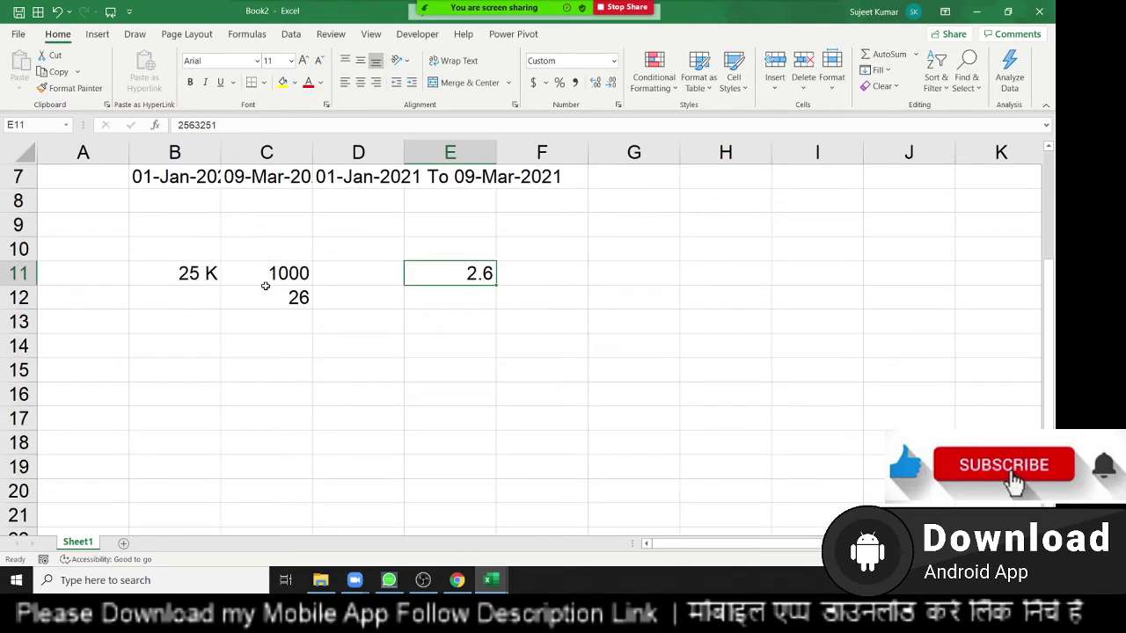
- Enter 12.36 in cell C15
click(228, 359)
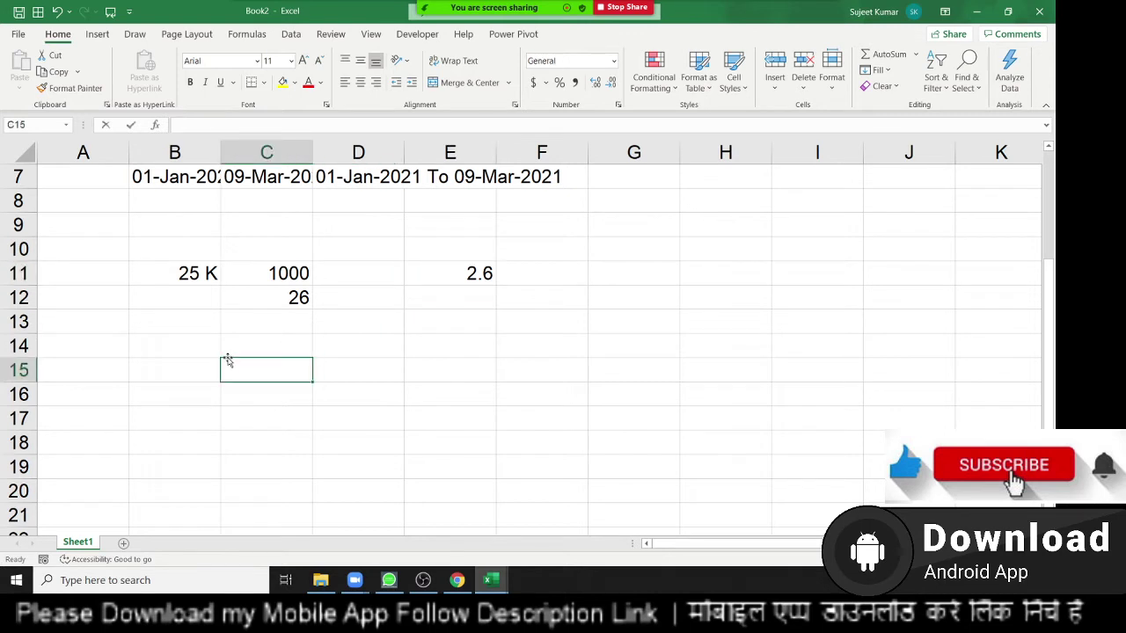
text(12.36)
key(Return)
- Apply the custom format 0# "Rupees" .00 "Paise" to C15
click(227, 360)
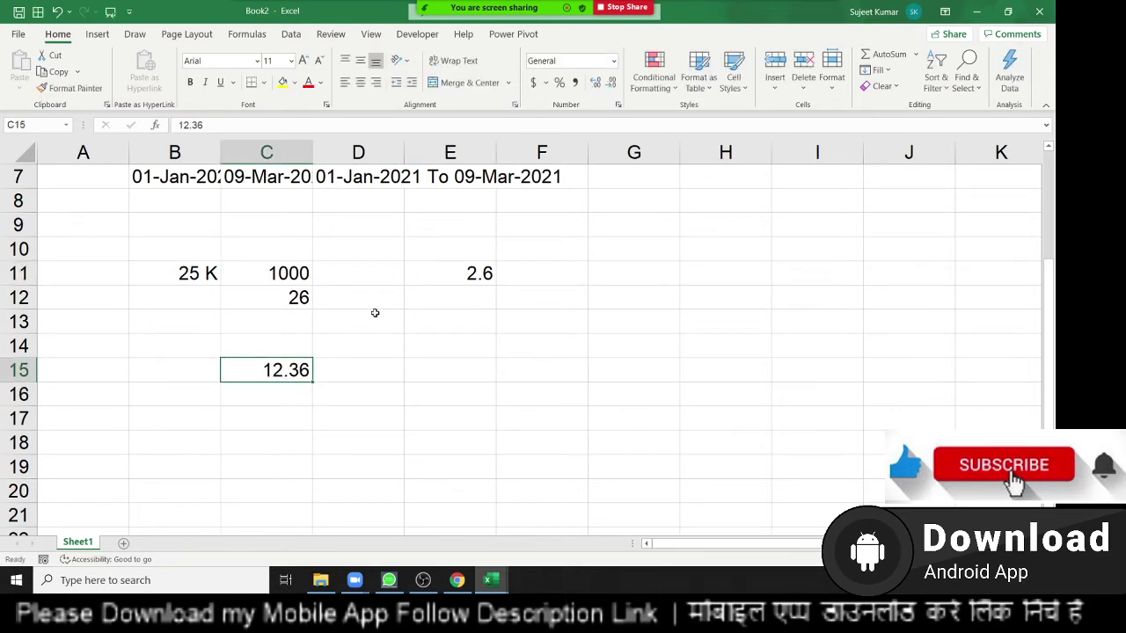
click(619, 104)
click(521, 303)
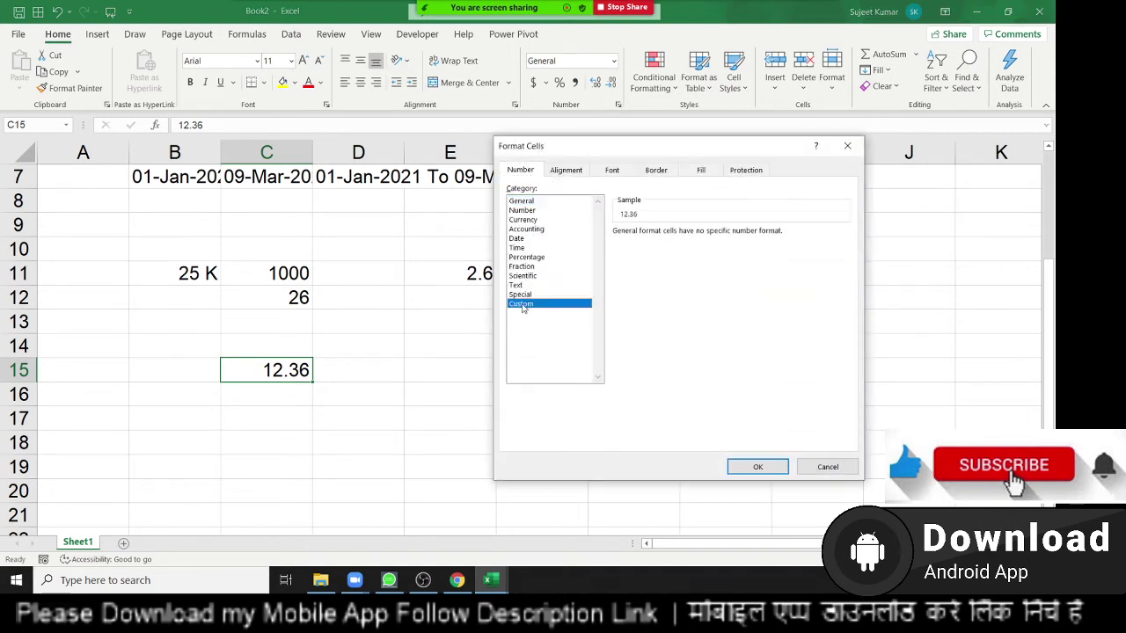
double_click(644, 244)
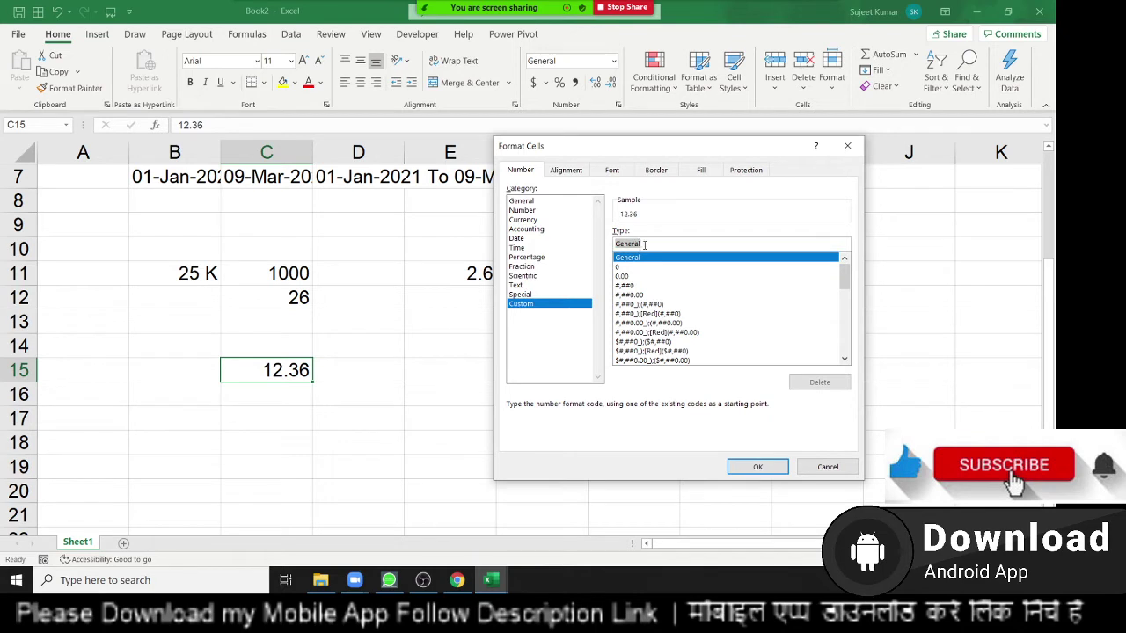
text(0)
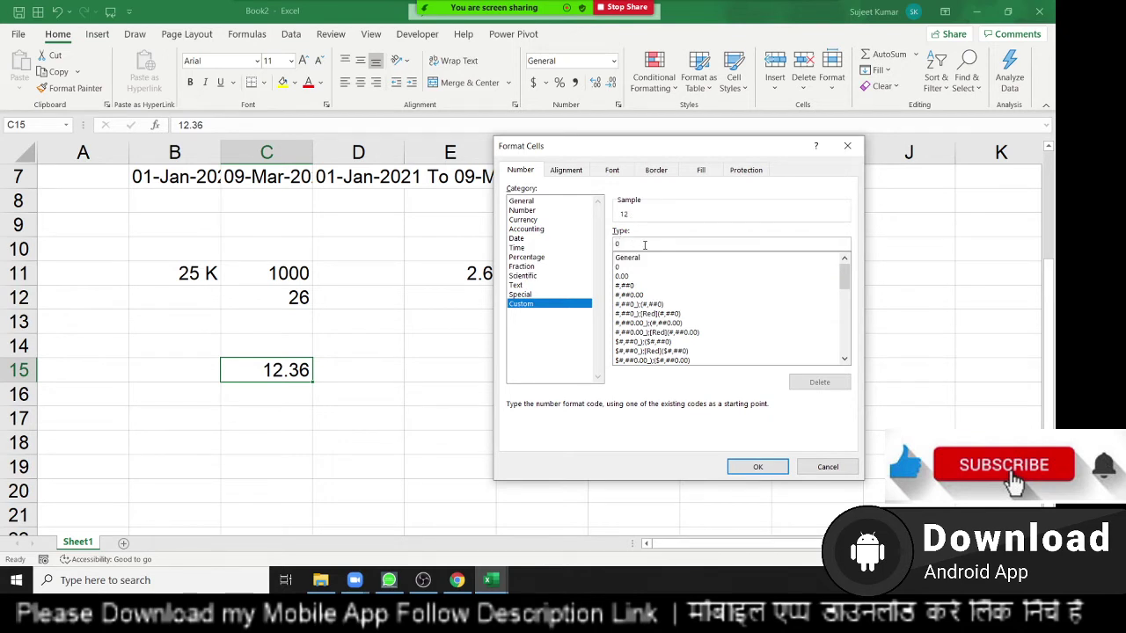
text(# ")
text(Rup)
text(ees)
text(" .)
text(00 ")
text(Paise)
text(")
key(Return)
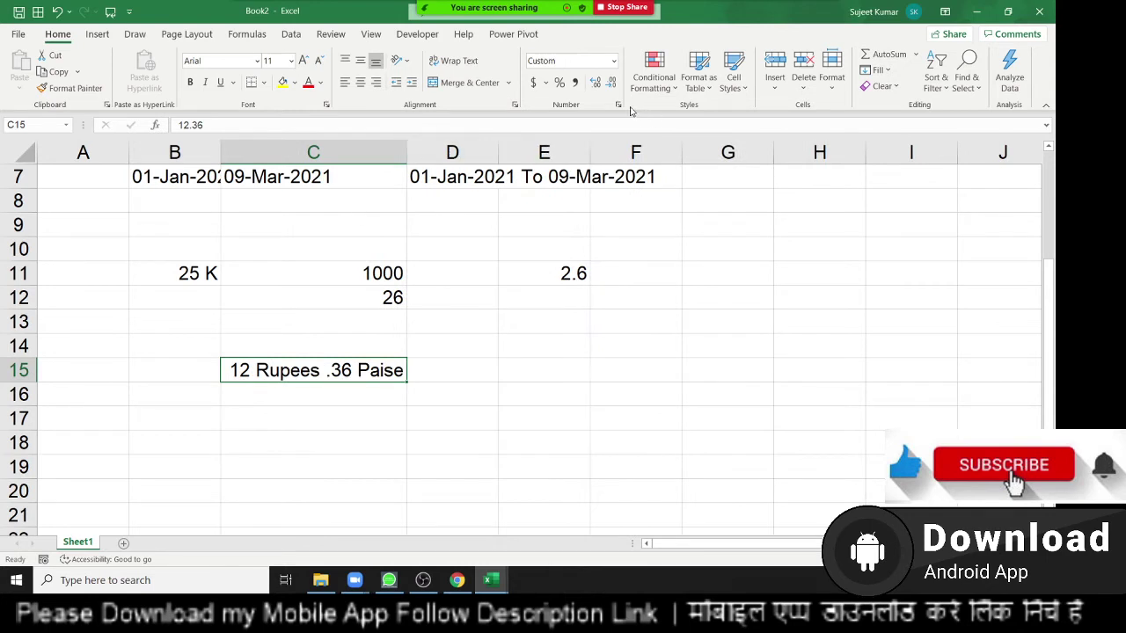
- Change the format's # placeholder to 0 and enter .50 in C15
click(618, 104)
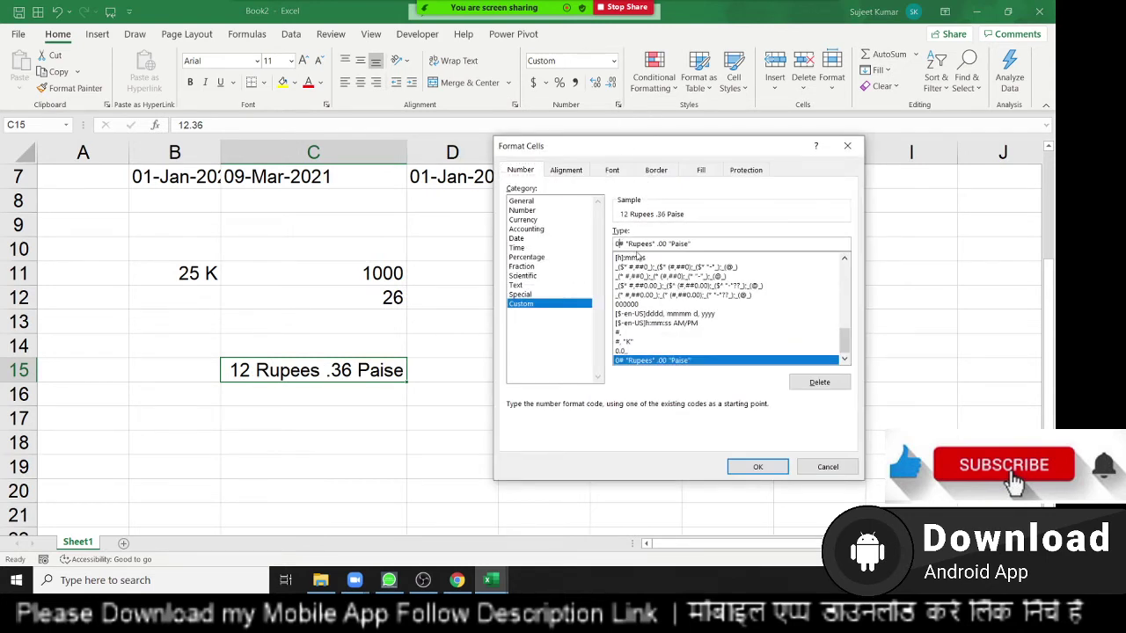
key(BackSpace)
text(0)
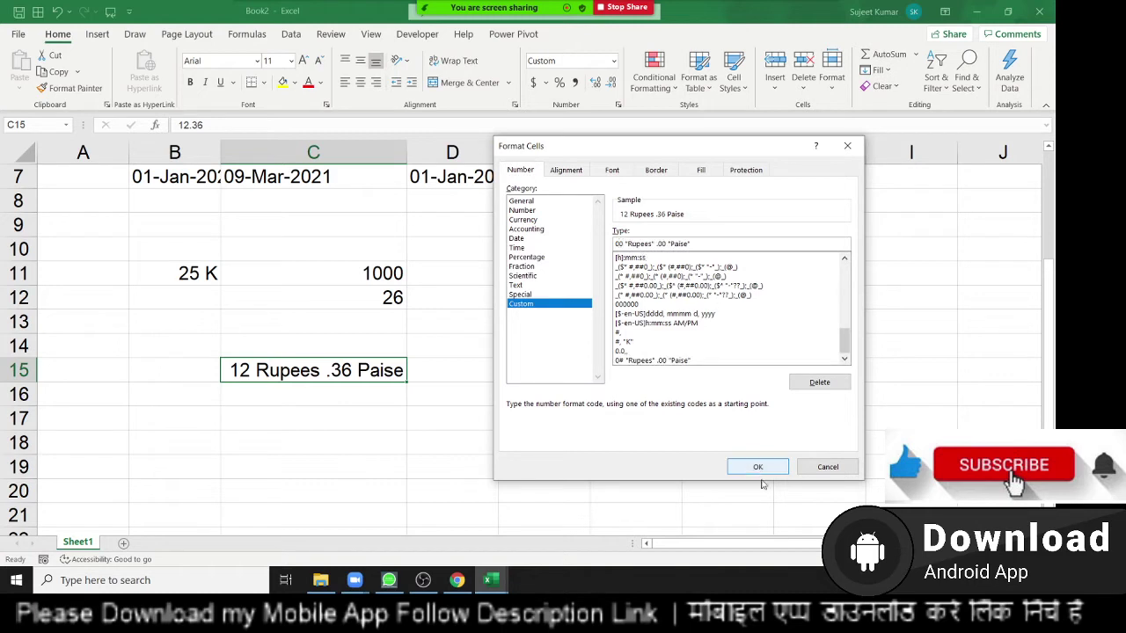
click(765, 474)
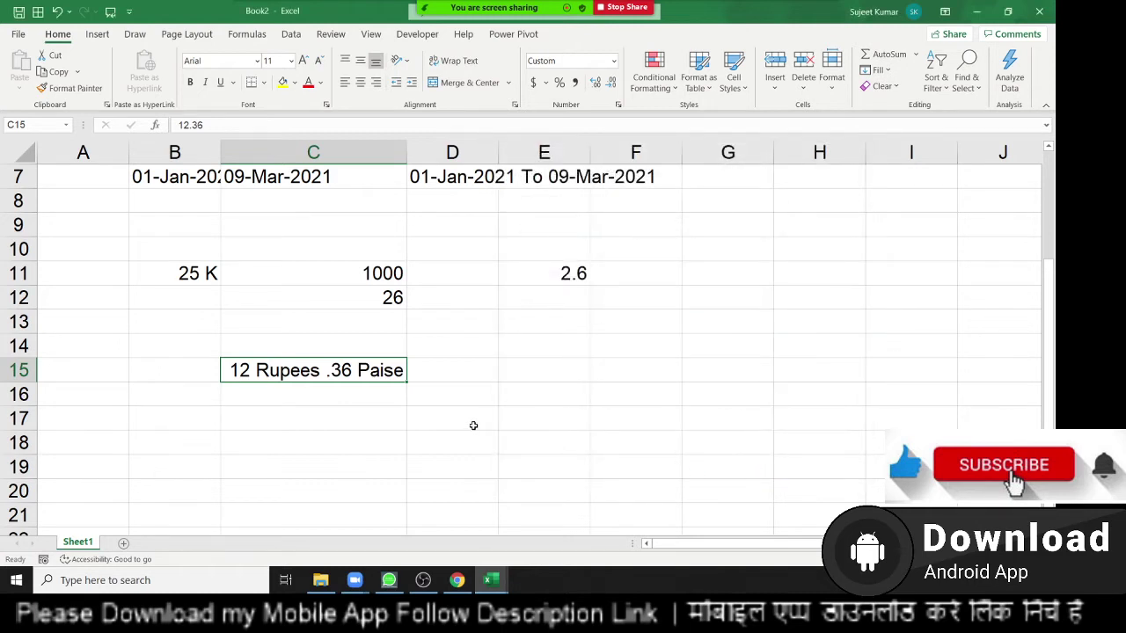
text(.50)
key(Return)
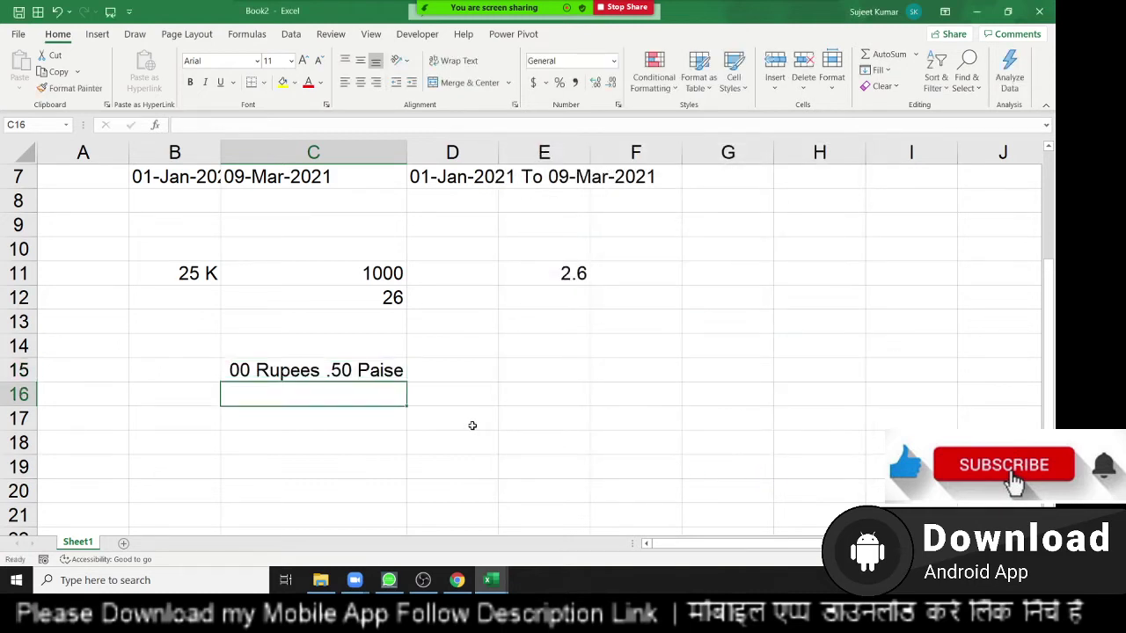
- Remove the 00 from C15's custom format code
click(369, 373)
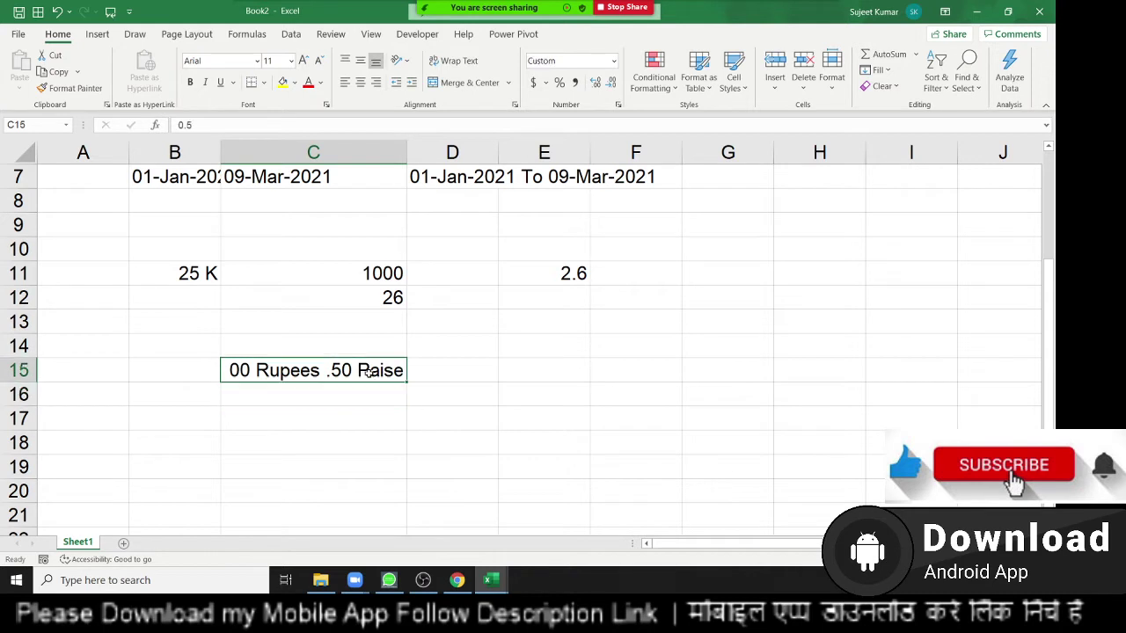
click(618, 106)
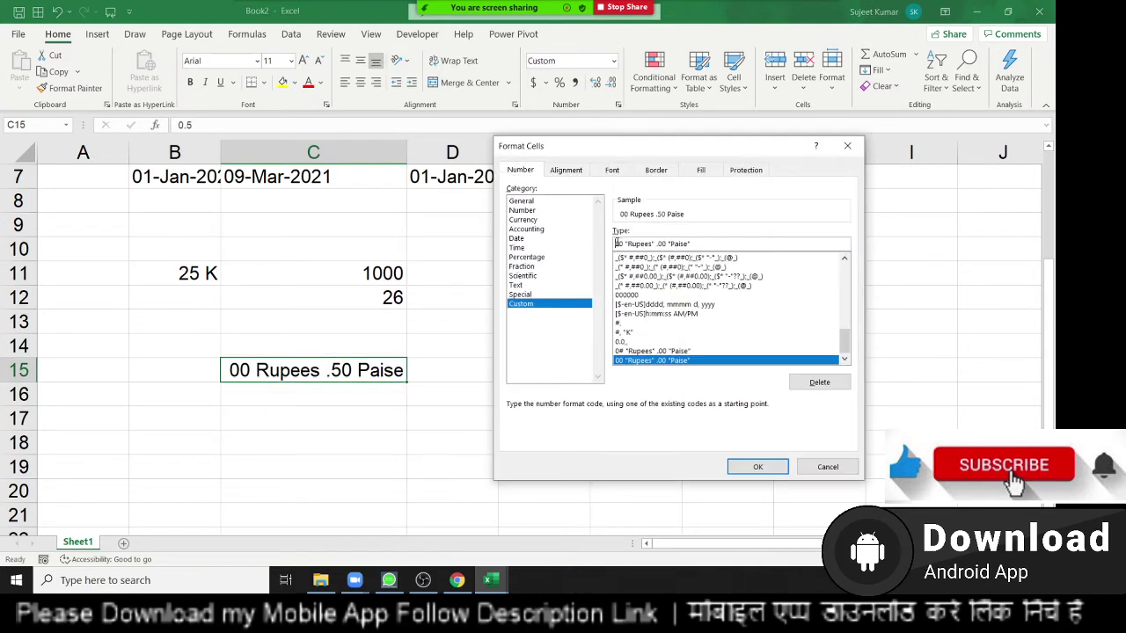
key(BackSpace)
key(BackSpace)
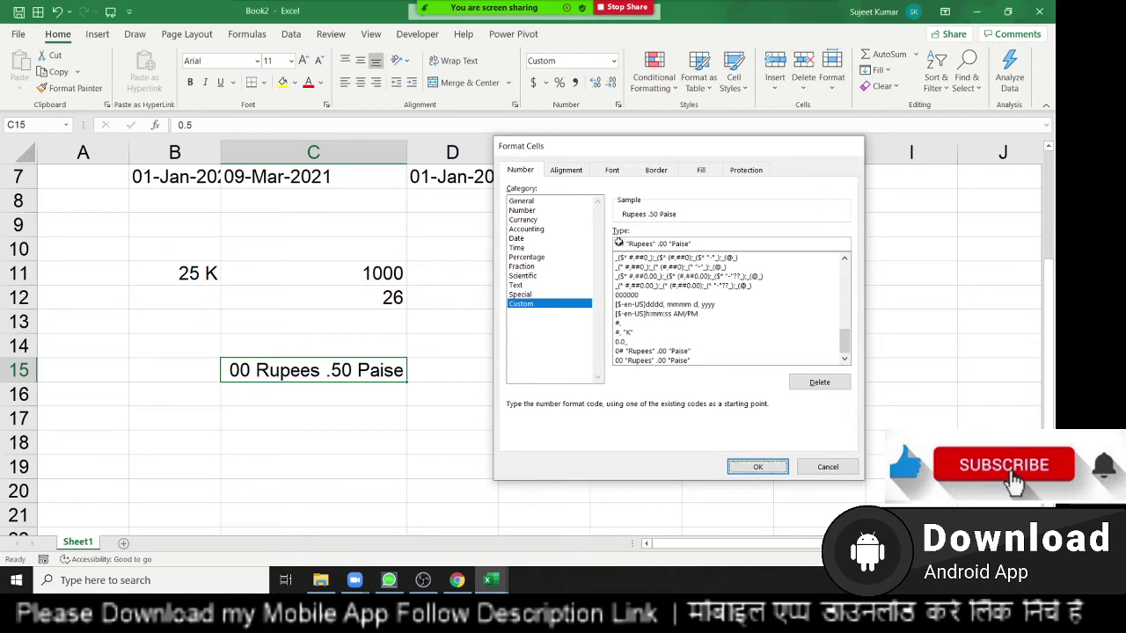
key(Return)
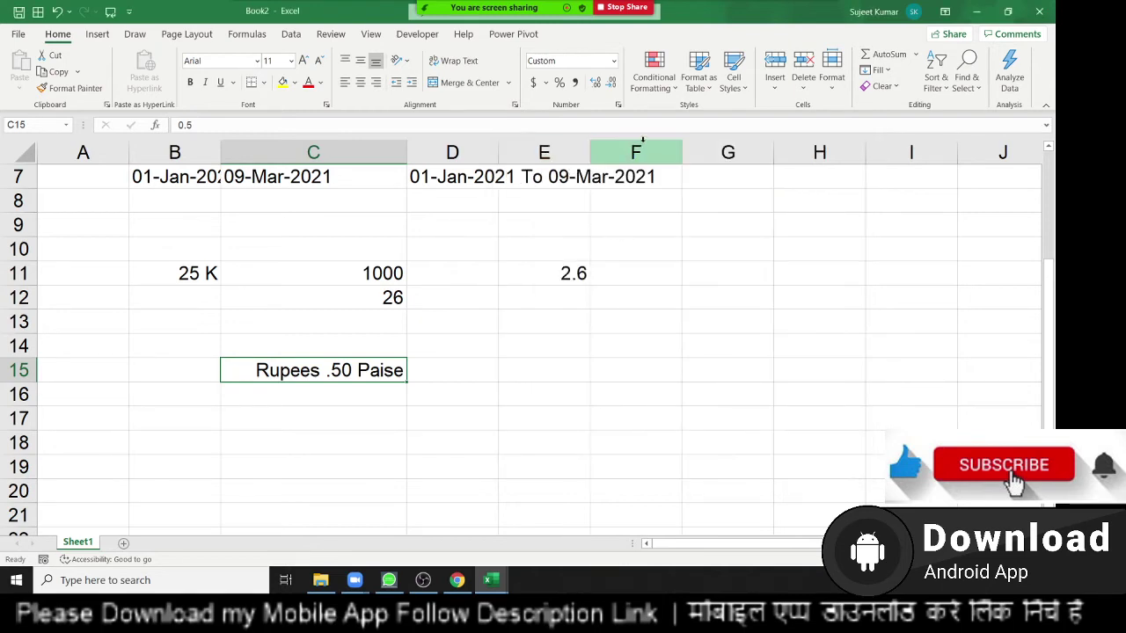
- Replace the first # with 0 in C15's format and enter 5.5
click(618, 106)
click(623, 245)
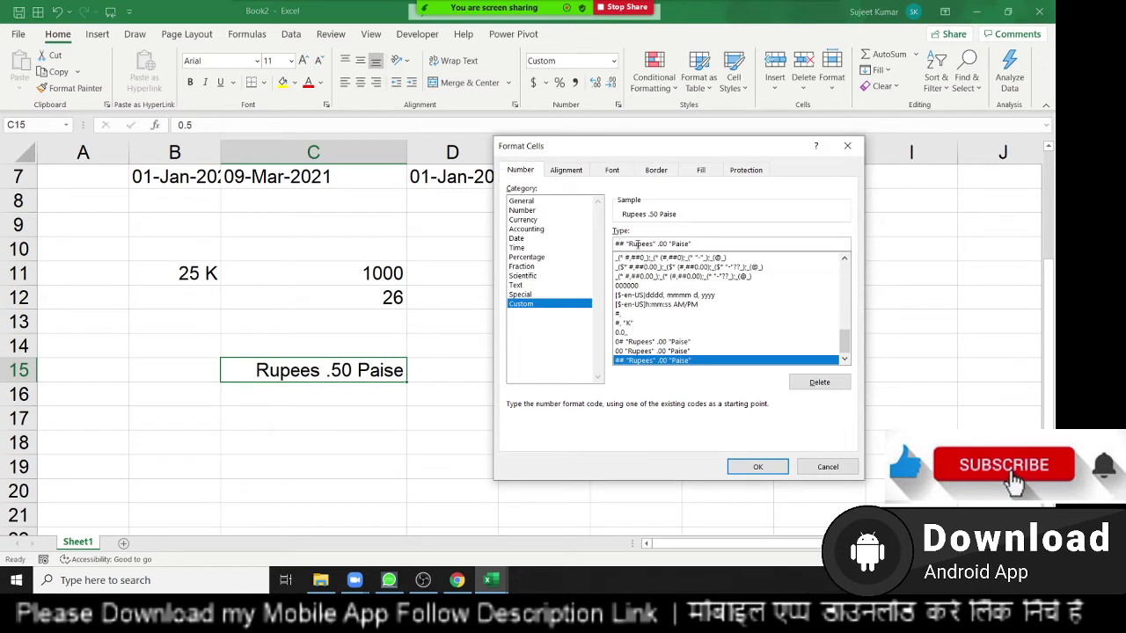
key(BackSpace)
text(0)
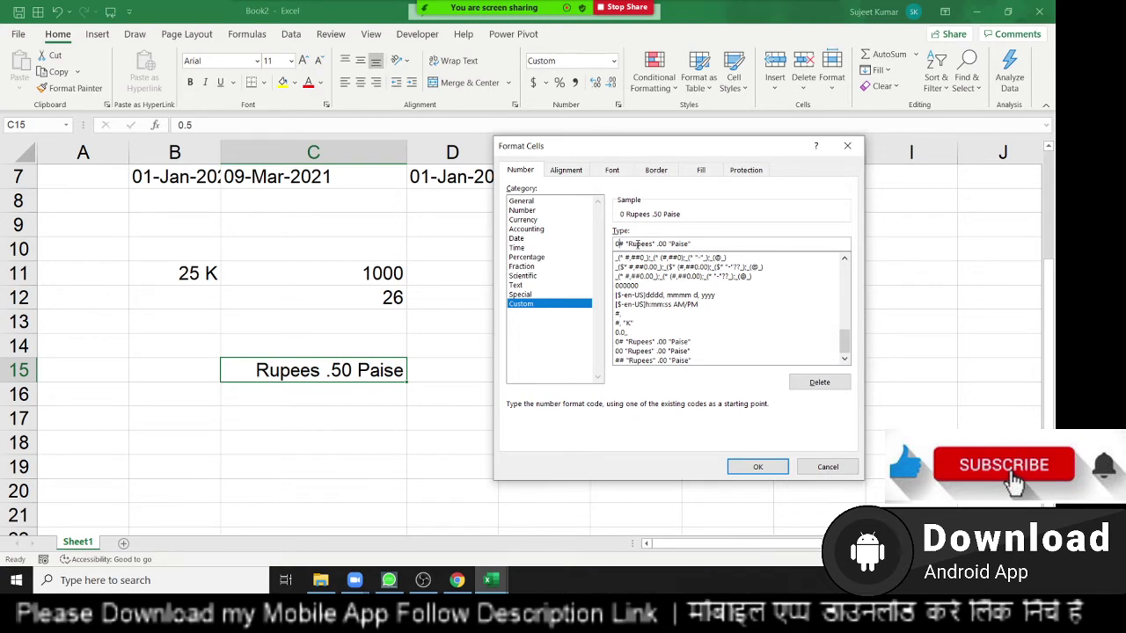
key(Return)
text(5.)
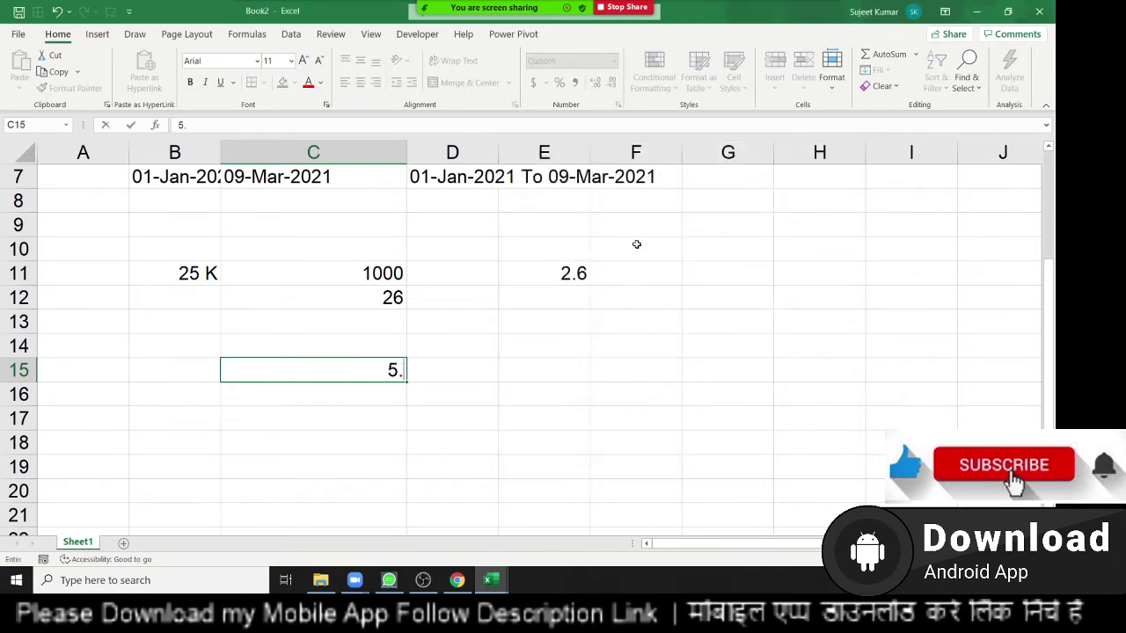
text(5)
key(Return)
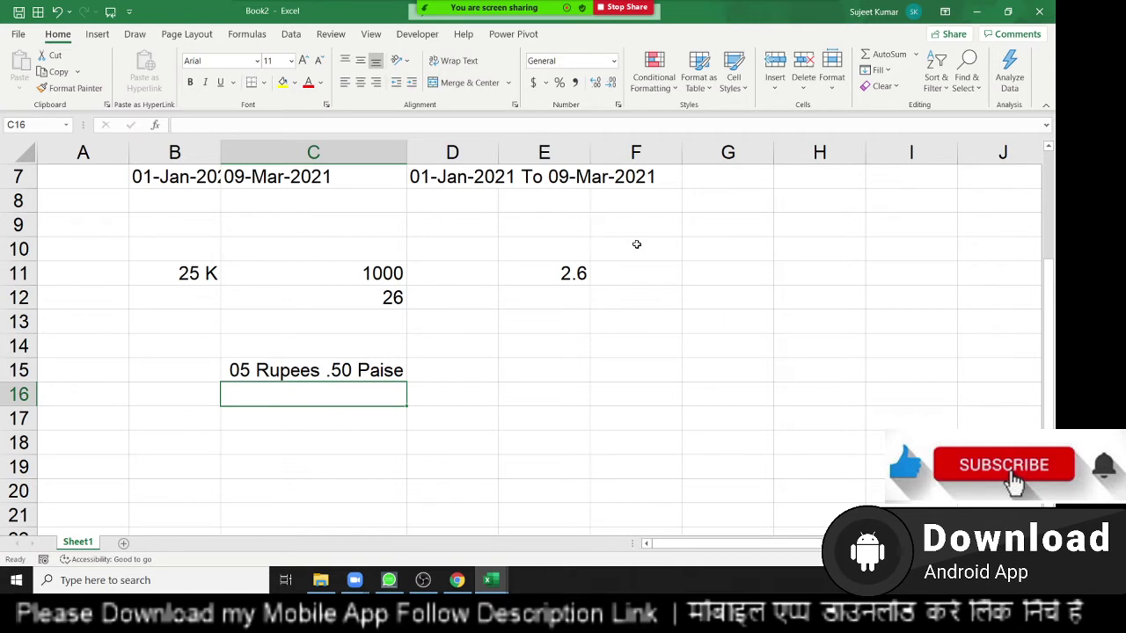
- Check C15's custom format code, keeping it so 5.5 shows as 05 Rupees .50 Paise
key(Up)
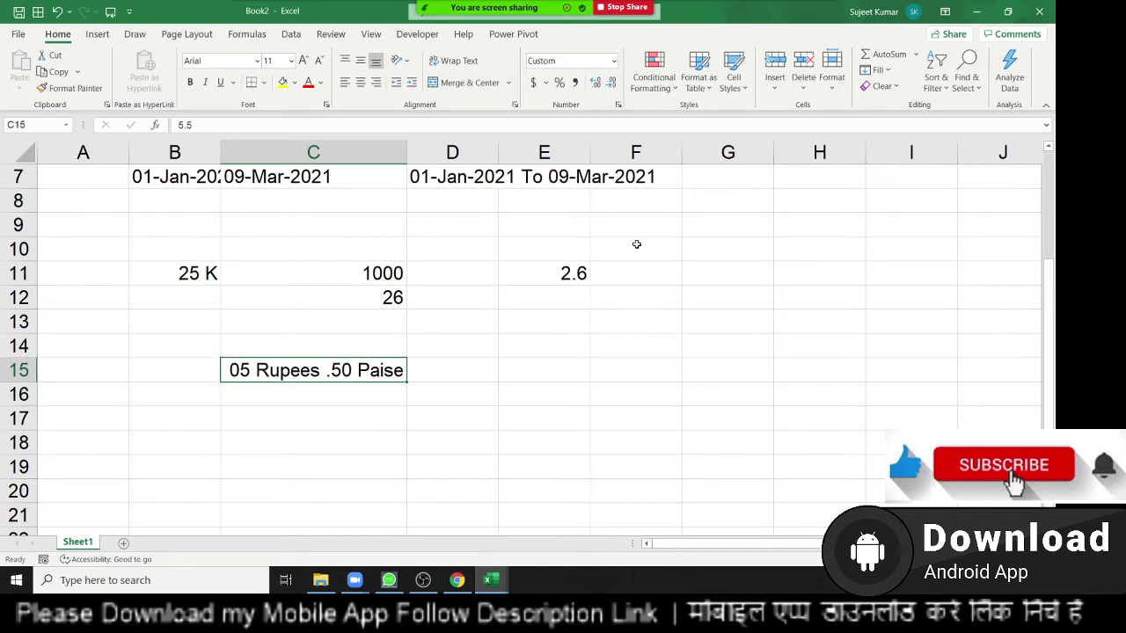
click(618, 104)
click(622, 243)
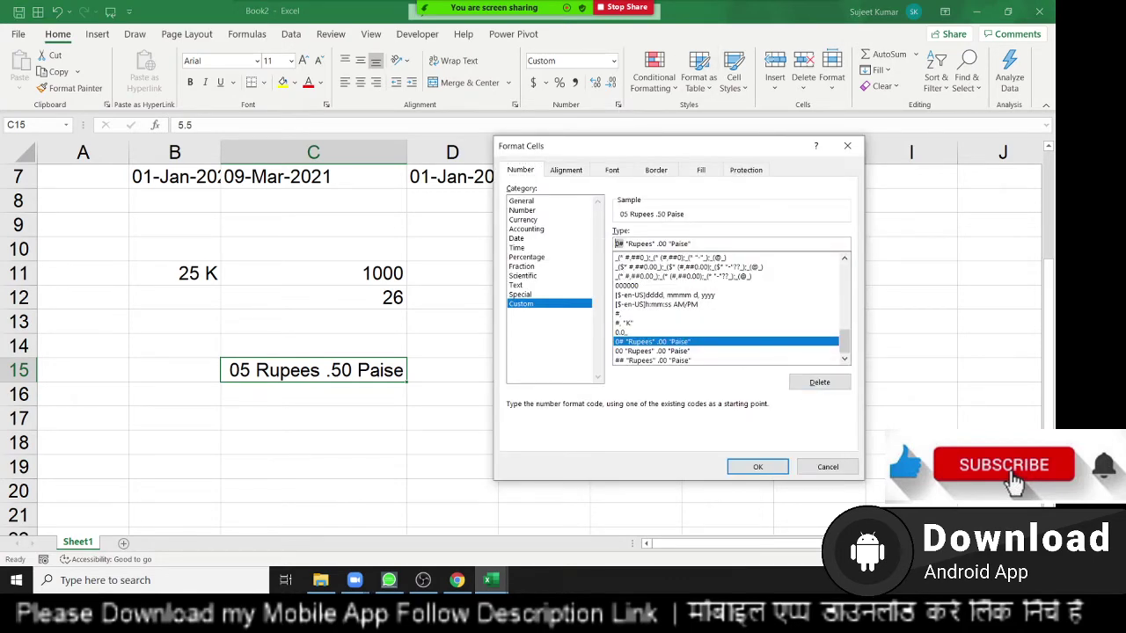
click(757, 467)
scroll(330, 396, down, 1)
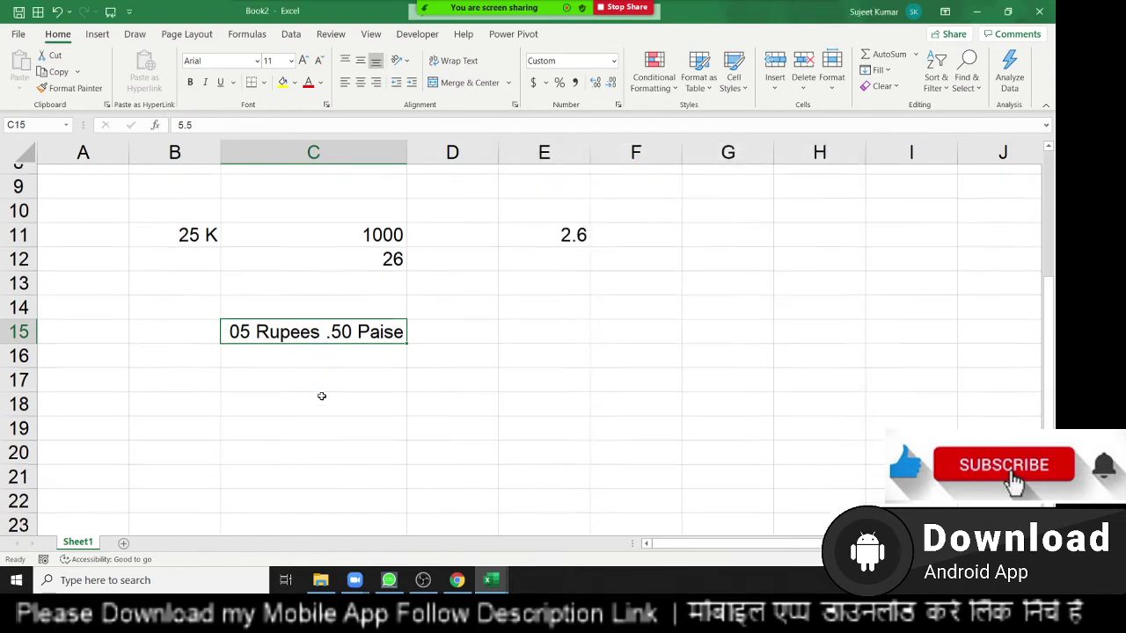
scroll(299, 369, down, 1)
scroll(268, 334, down, 1)
scroll(262, 326, up, 1)
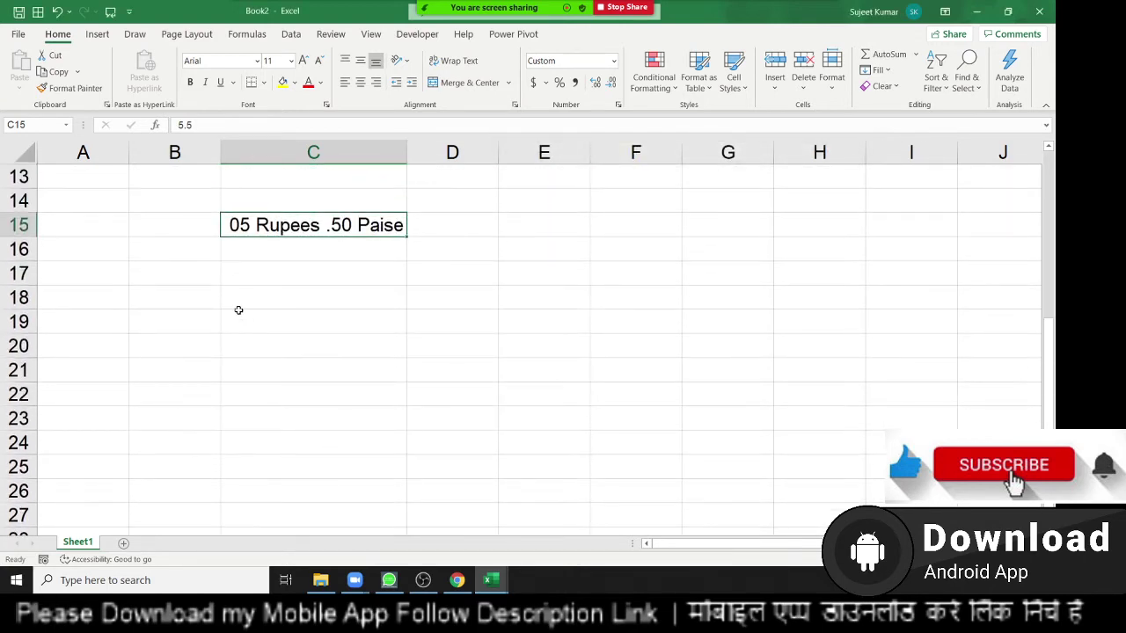
click(250, 321)
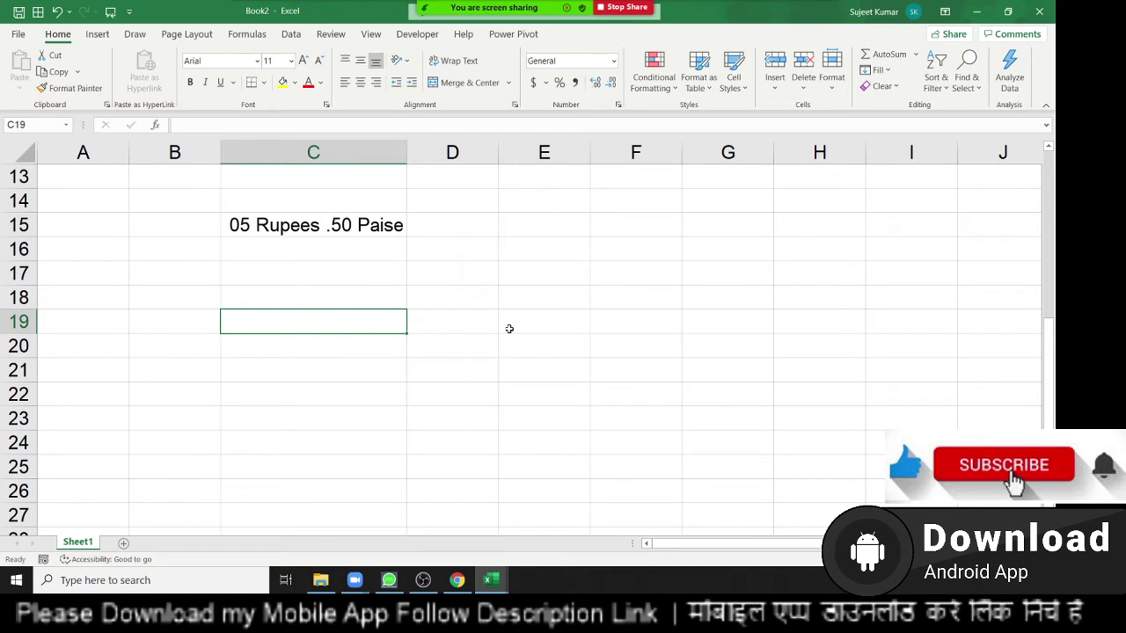
- Insert today's date, 3/9/2021, into C19
key(ctrl+semicolon)
key(Return)
key(Up)
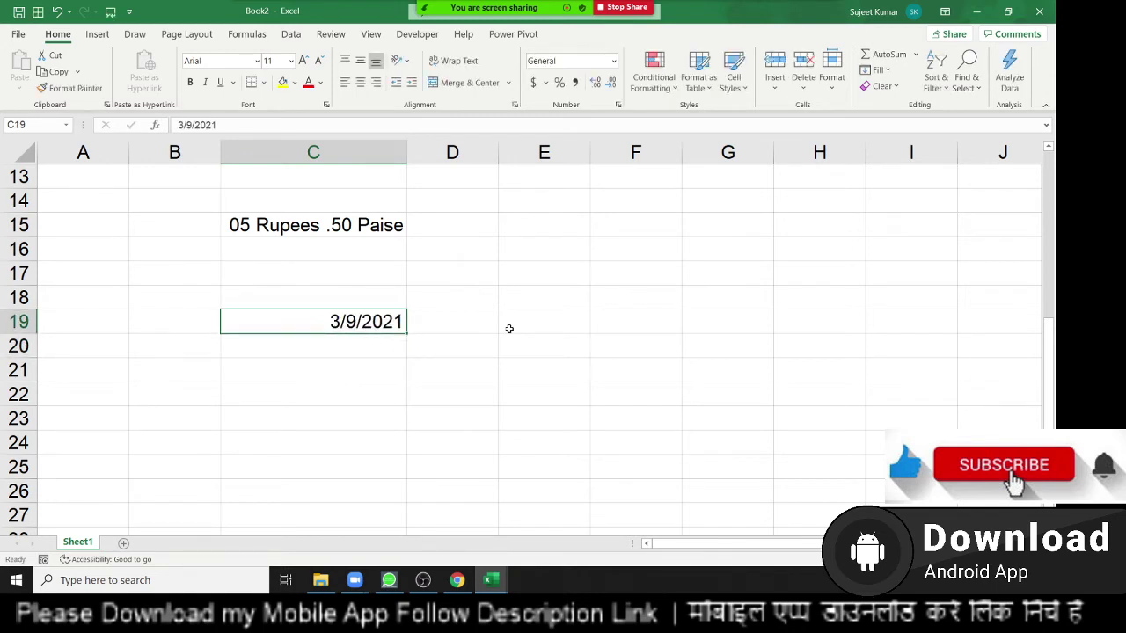
- Browse date locales for C19, keeping English (United States), and start a custom code DD
click(618, 104)
scroll(809, 270, down, 2)
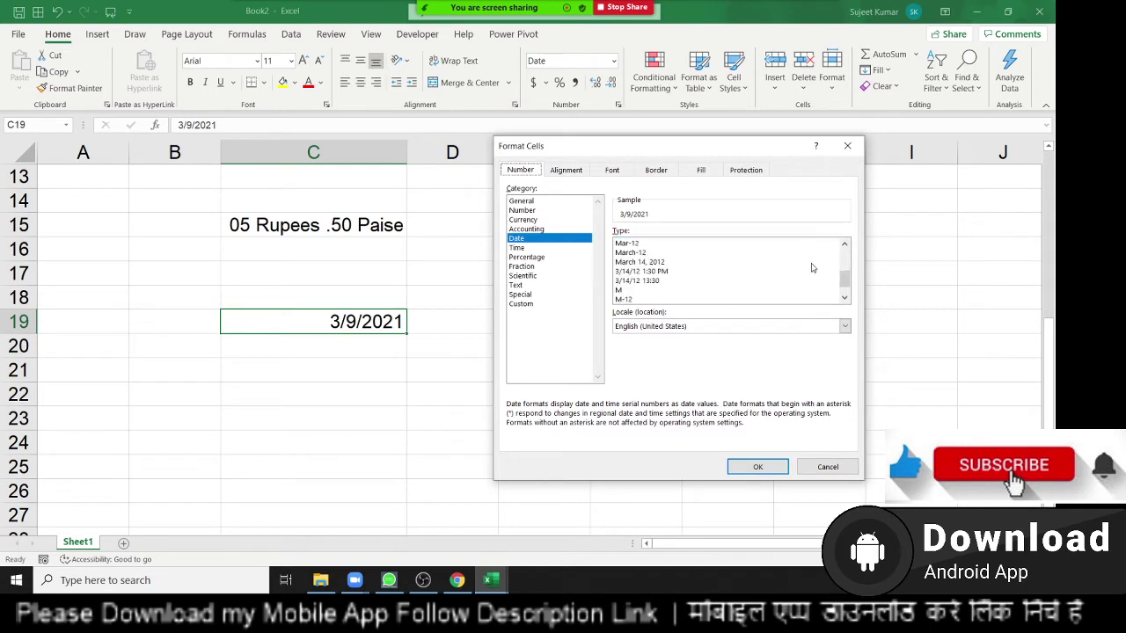
scroll(811, 270, down, 2)
scroll(810, 270, up, 5)
click(756, 330)
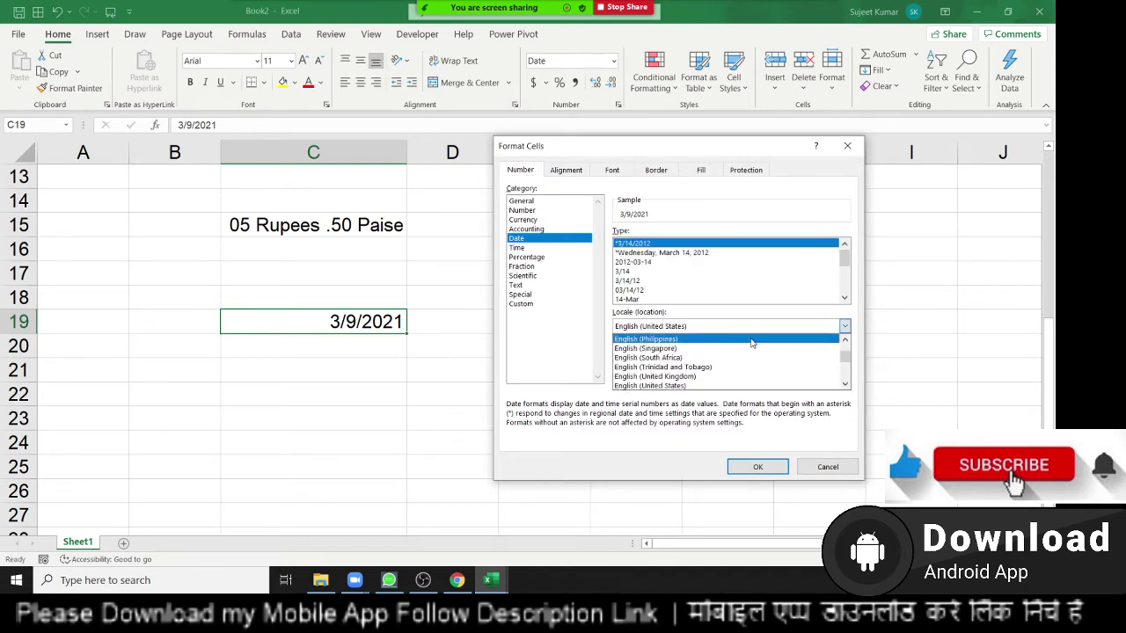
scroll(747, 360, up, 2)
scroll(743, 376, up, 1)
scroll(743, 369, up, 1)
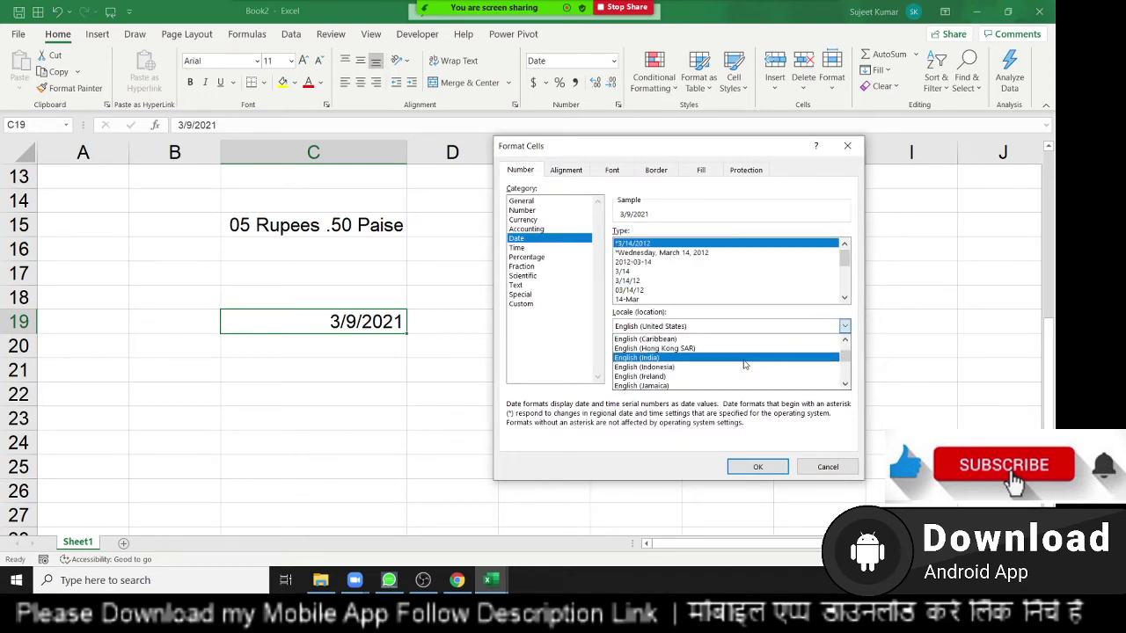
scroll(743, 368, down, 1)
scroll(741, 360, down, 1)
scroll(739, 351, down, 1)
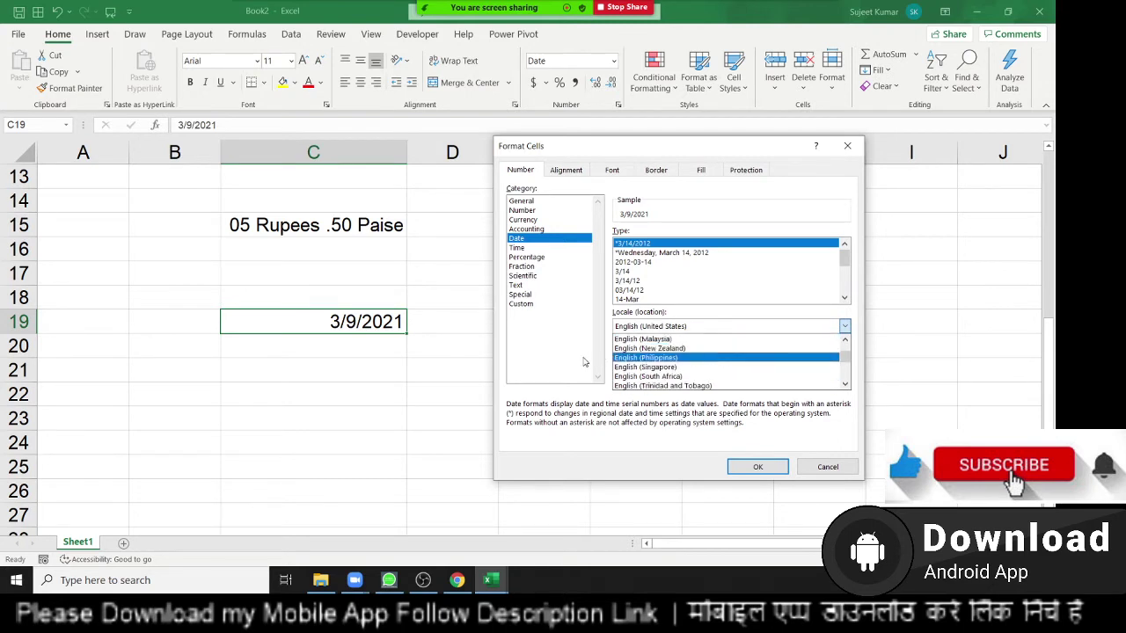
click(587, 394)
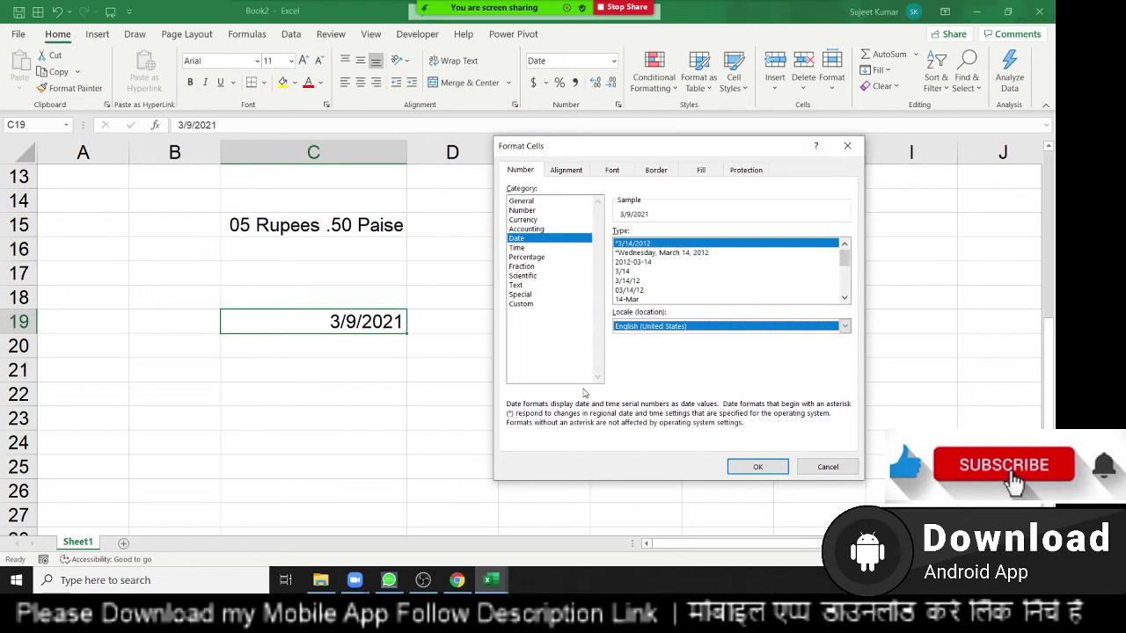
click(528, 305)
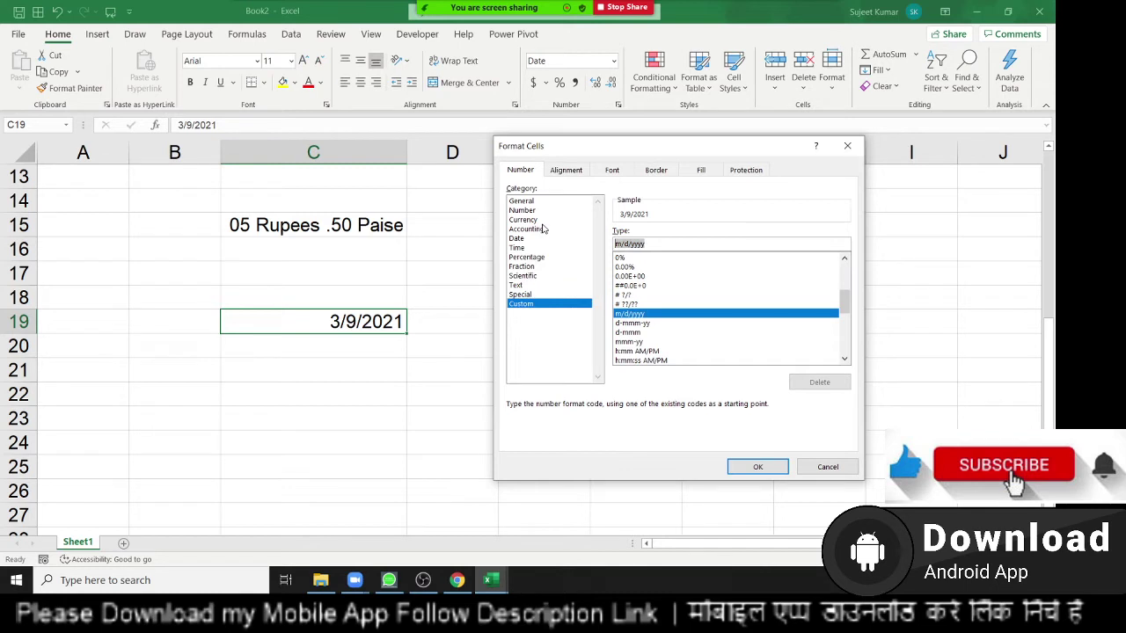
text(D)
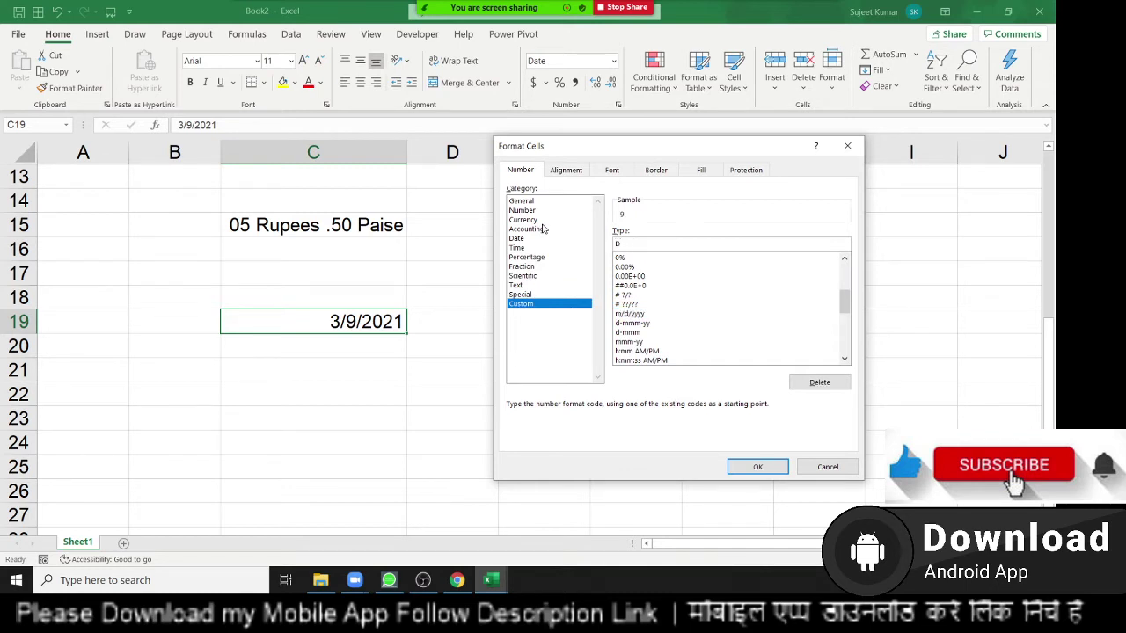
text(D)
- Build C19's format code DDdd , dd, m, circling the Tuesday preview with Zoom annotation
text(d)
text(d)
click(690, 20)
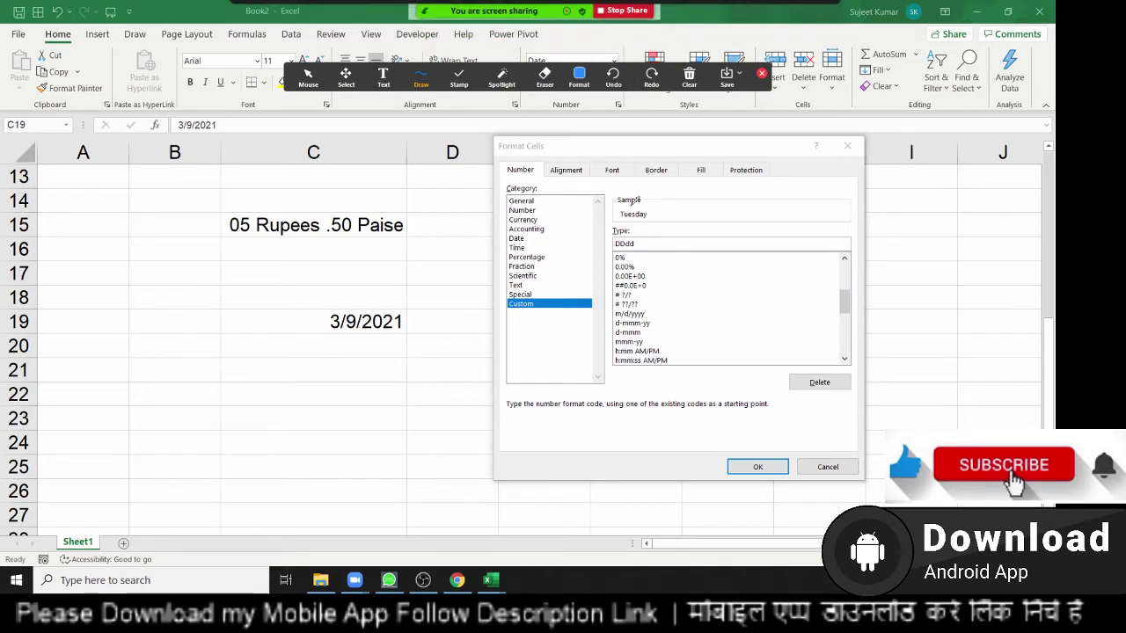
mouse_move(630, 199)
mouse_down()
mouse_move(617, 222)
mouse_move(666, 208)
mouse_move(616, 202)
mouse_up()
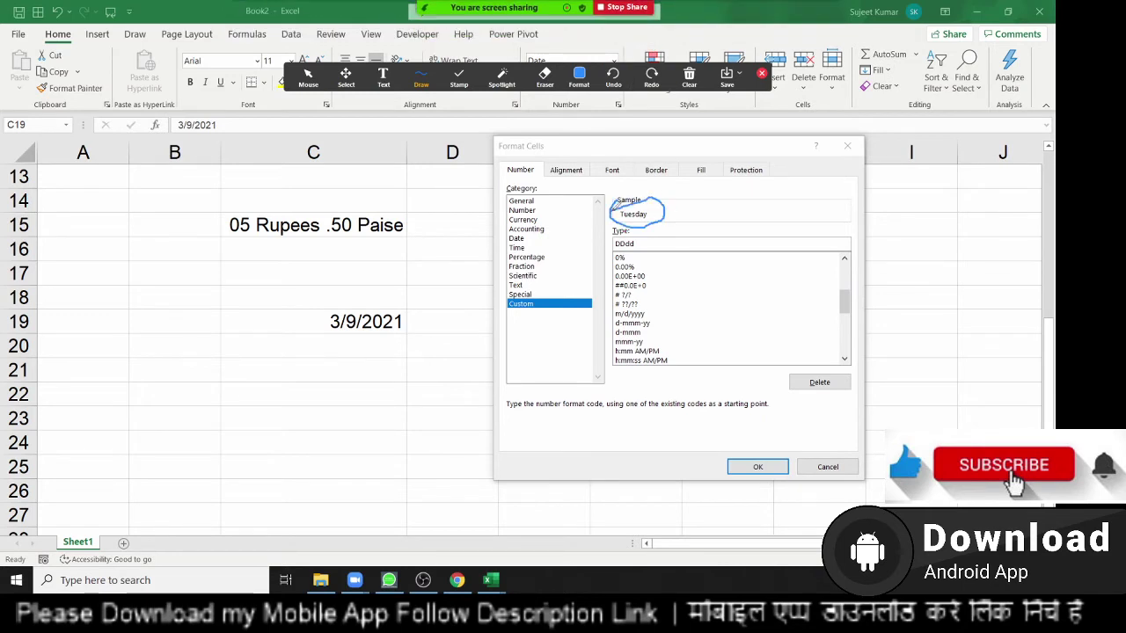
click(761, 74)
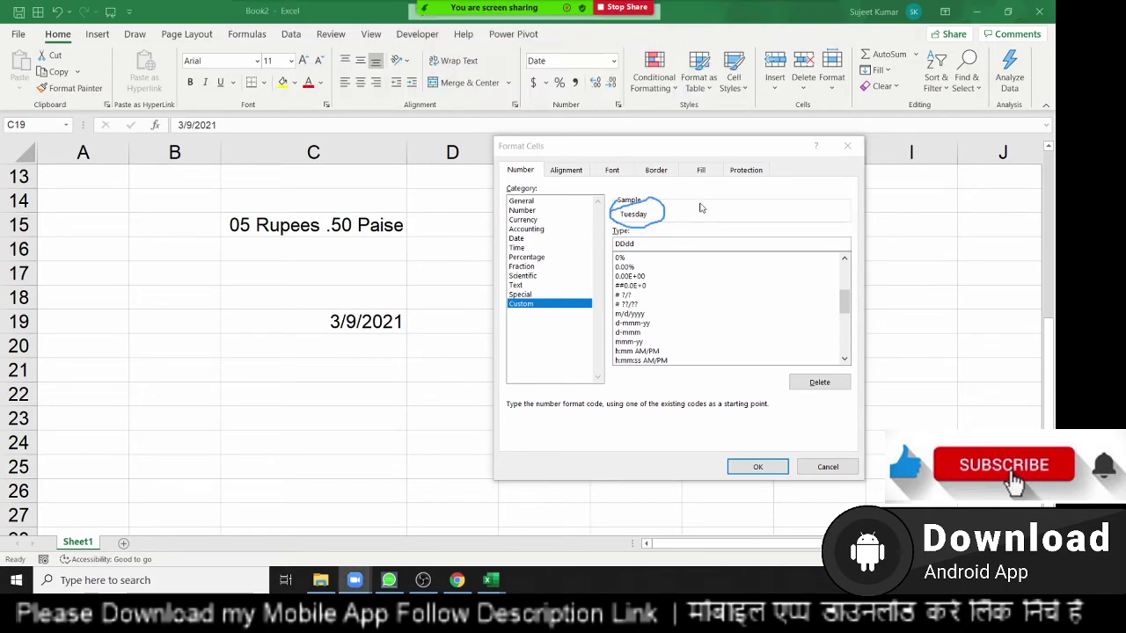
click(647, 244)
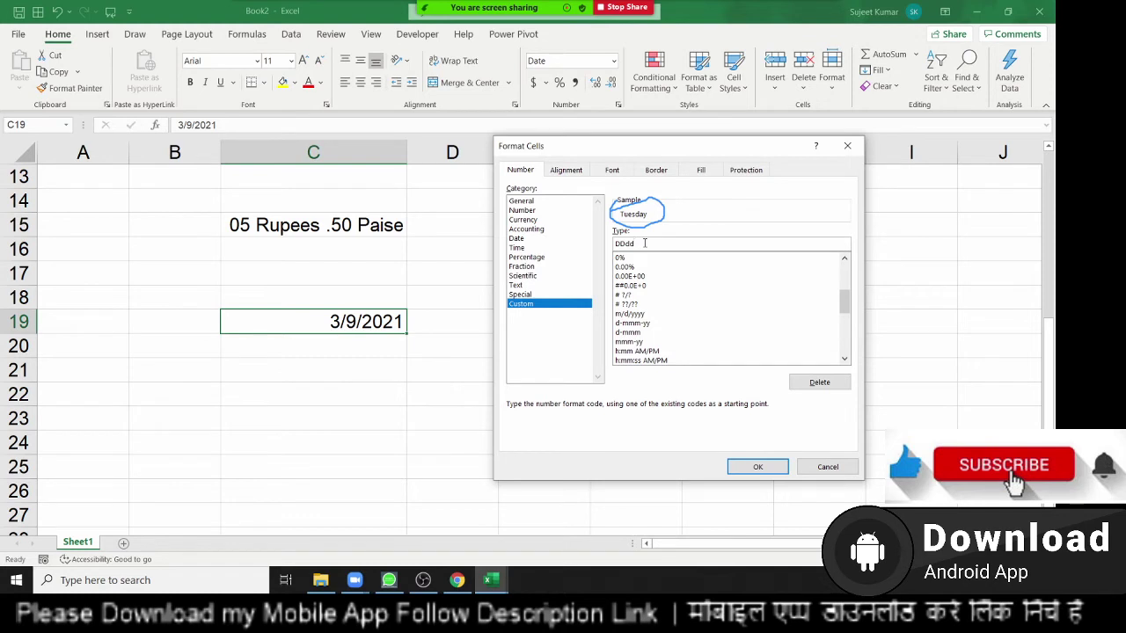
text(d)
text(d,)
text( m)
- Edit the custom Type code to DDdd , dd, mmm yyyy, previewing Tuesday , 09, Mar 2021
drag(718, 152, 702, 150)
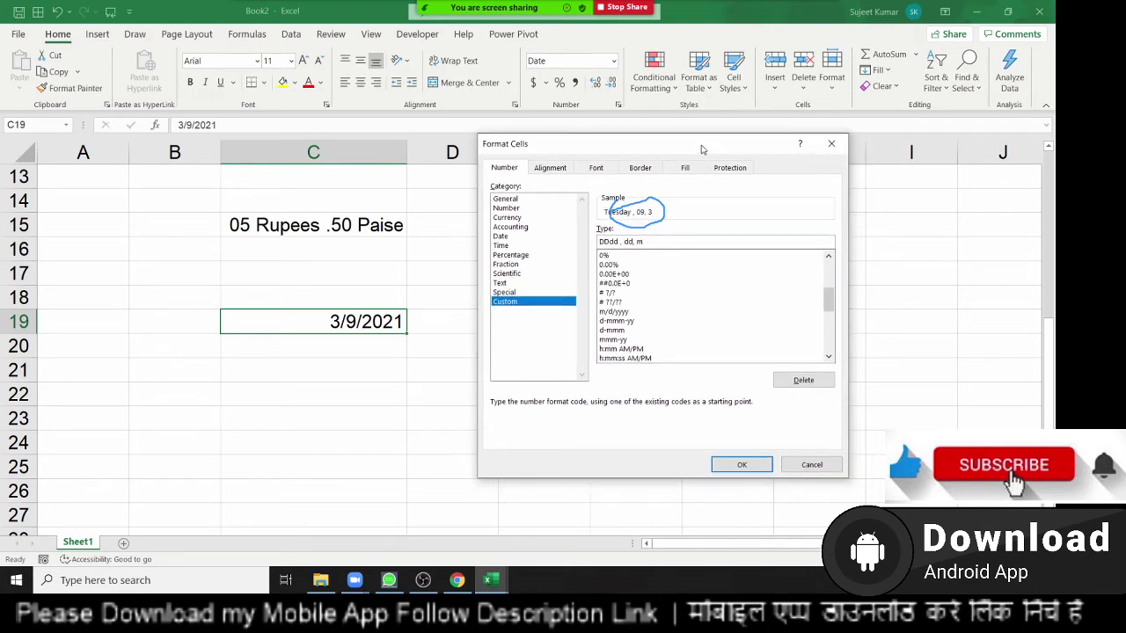
text(m)
text(m)
text(m)
text(m)
text(m)
key(BackSpace)
key(BackSpace)
key(BackSpace)
text(yy)
text(y)
text(y)
- Clear the on-screen Zoom drawings, close the annotation toolbar, and cancel Format Cells without applying
drag(661, 150, 442, 147)
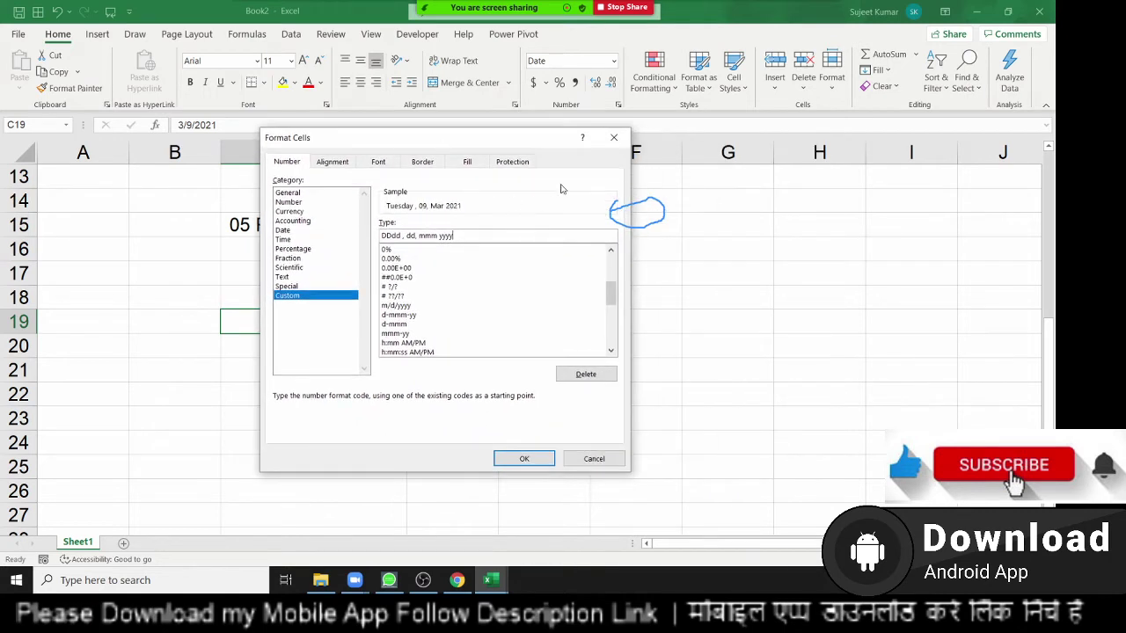
click(689, 20)
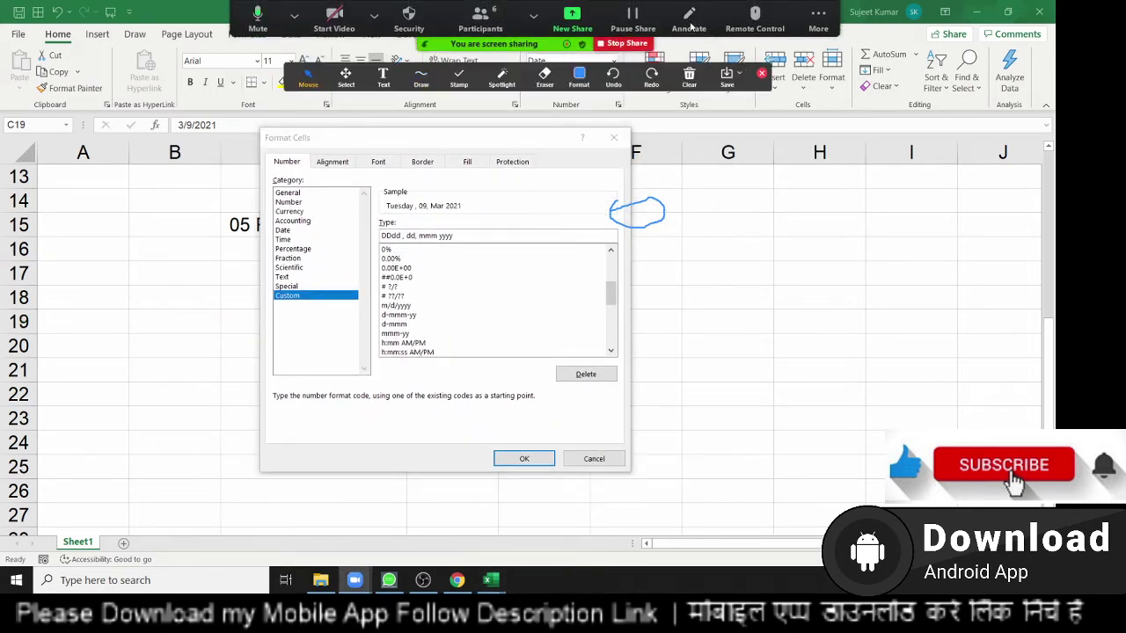
click(686, 77)
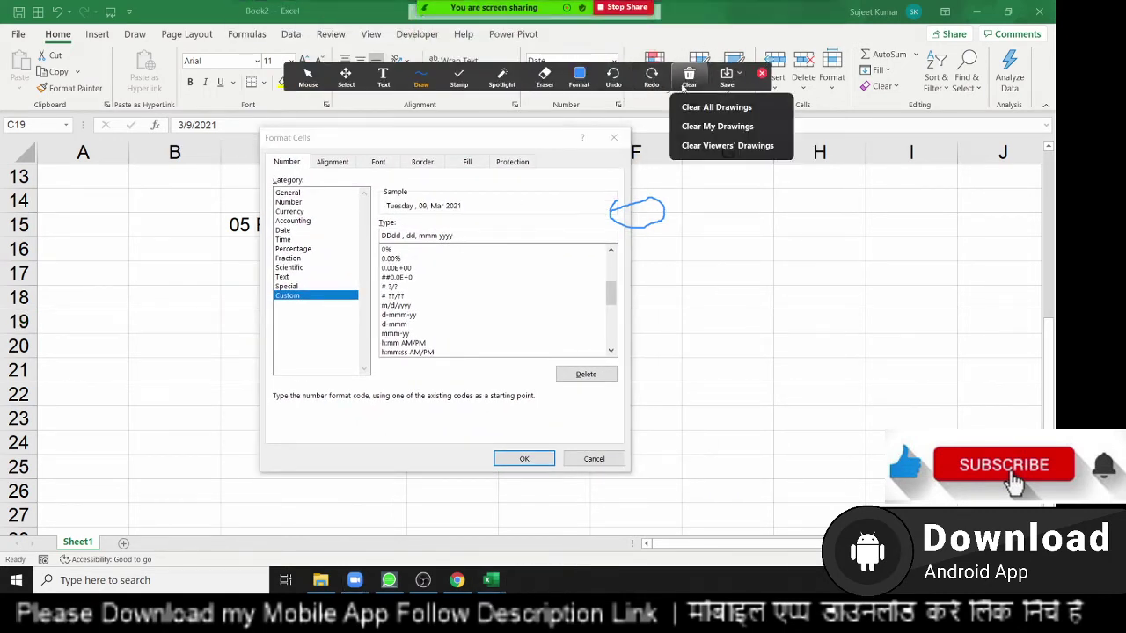
click(709, 126)
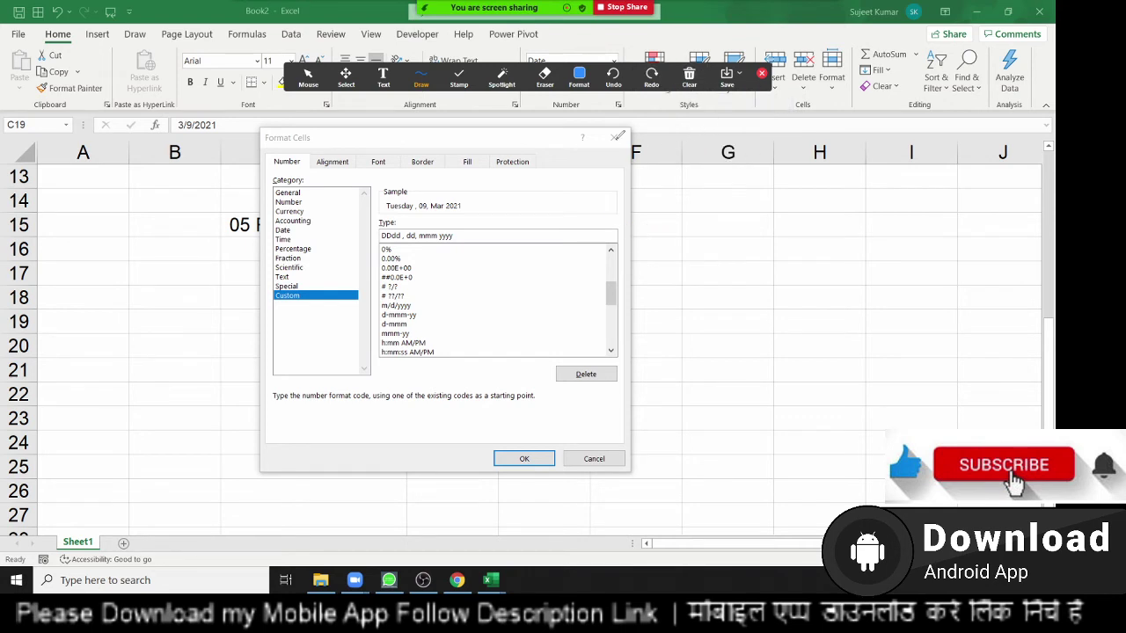
click(762, 74)
click(613, 137)
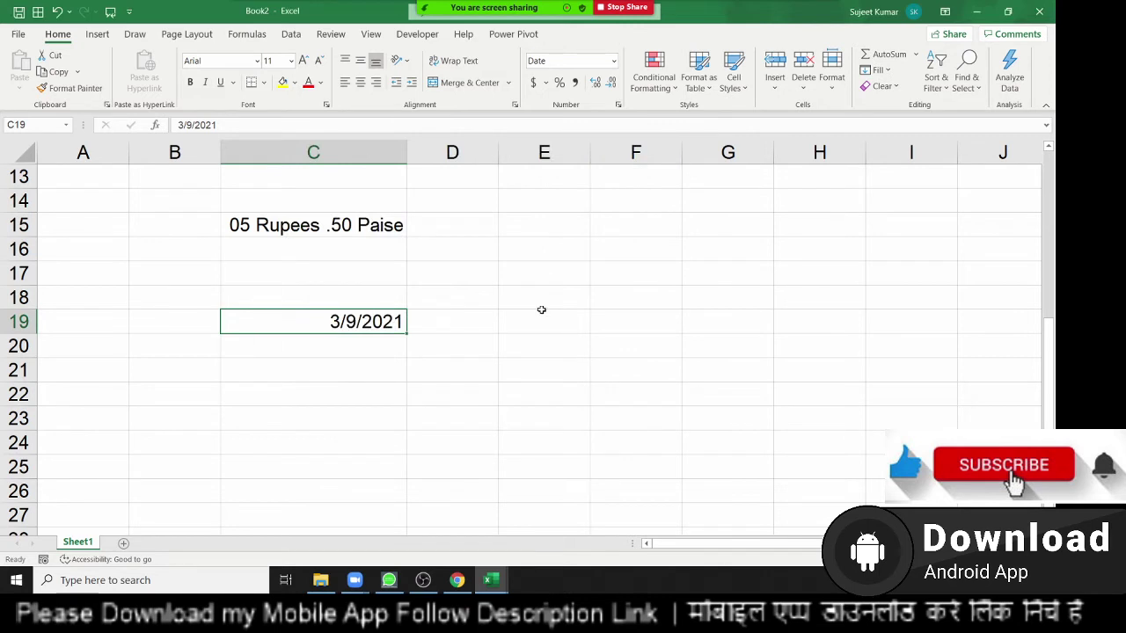
- Enter the time 10:20 in cell E17
click(496, 296)
click(524, 280)
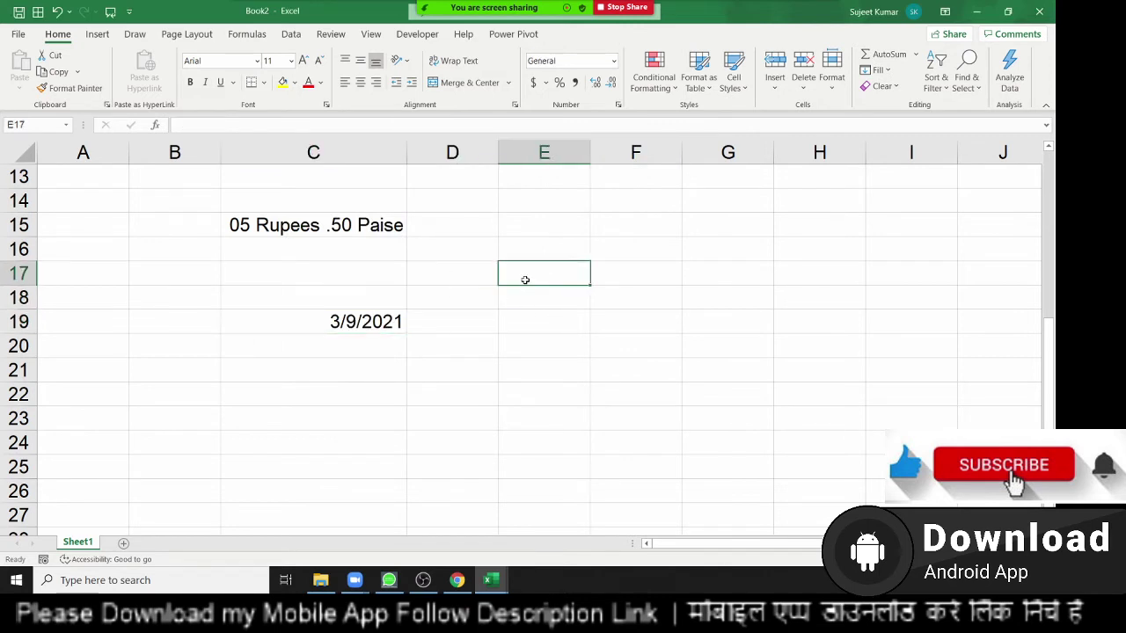
text(10:)
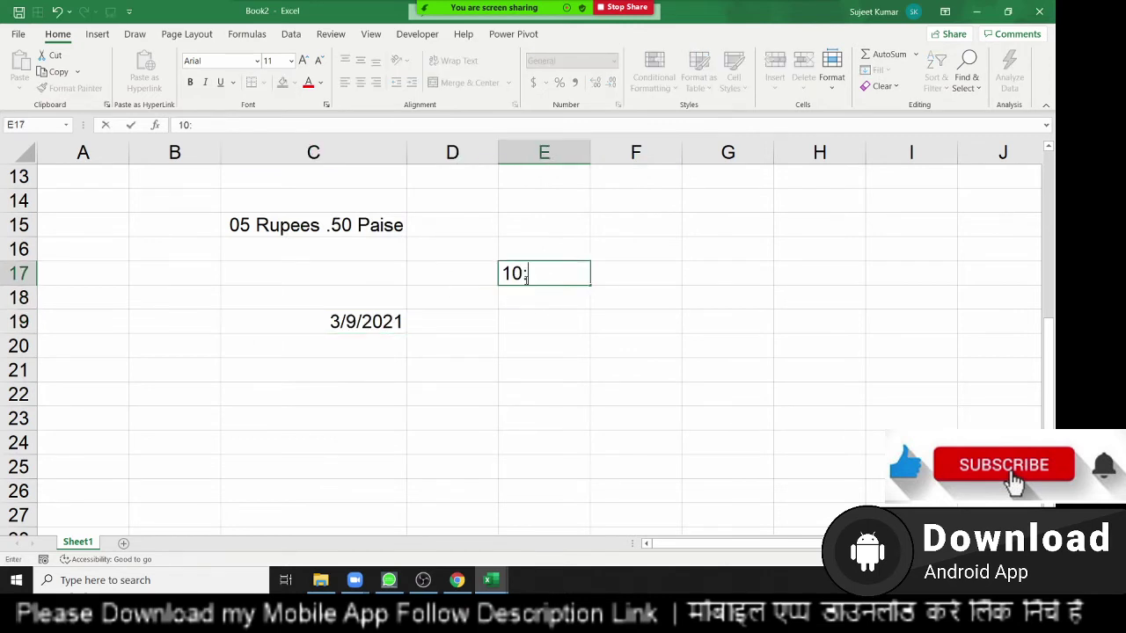
text(20)
key(Return)
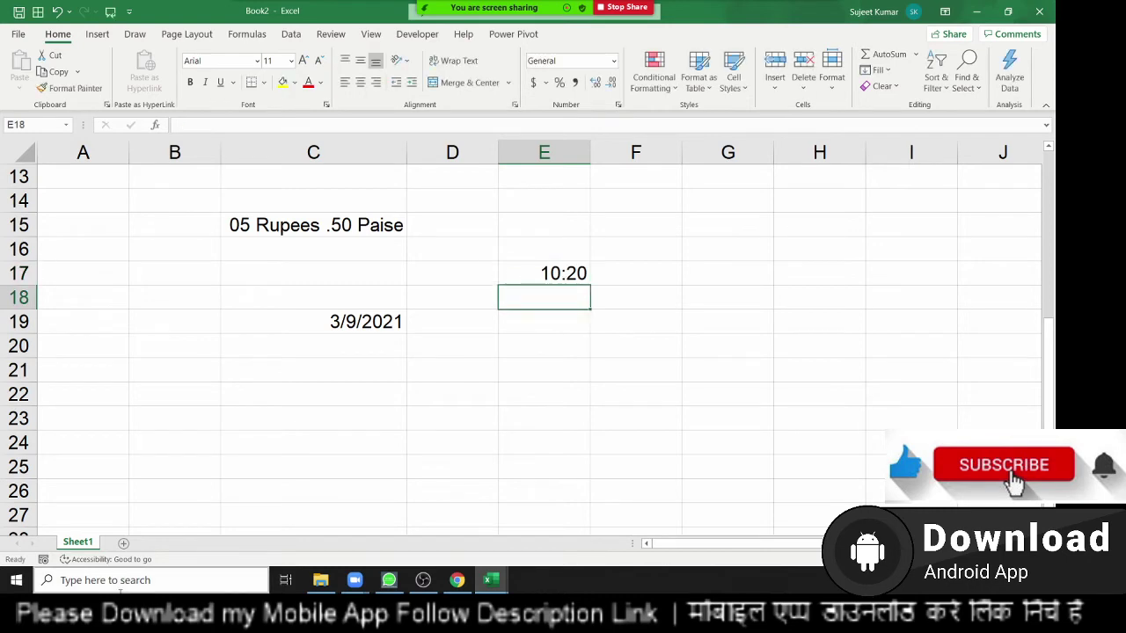
- Apply the custom format HH:MM:SS AM/PM to E17 so it shows 10:20:00 AM
click(521, 277)
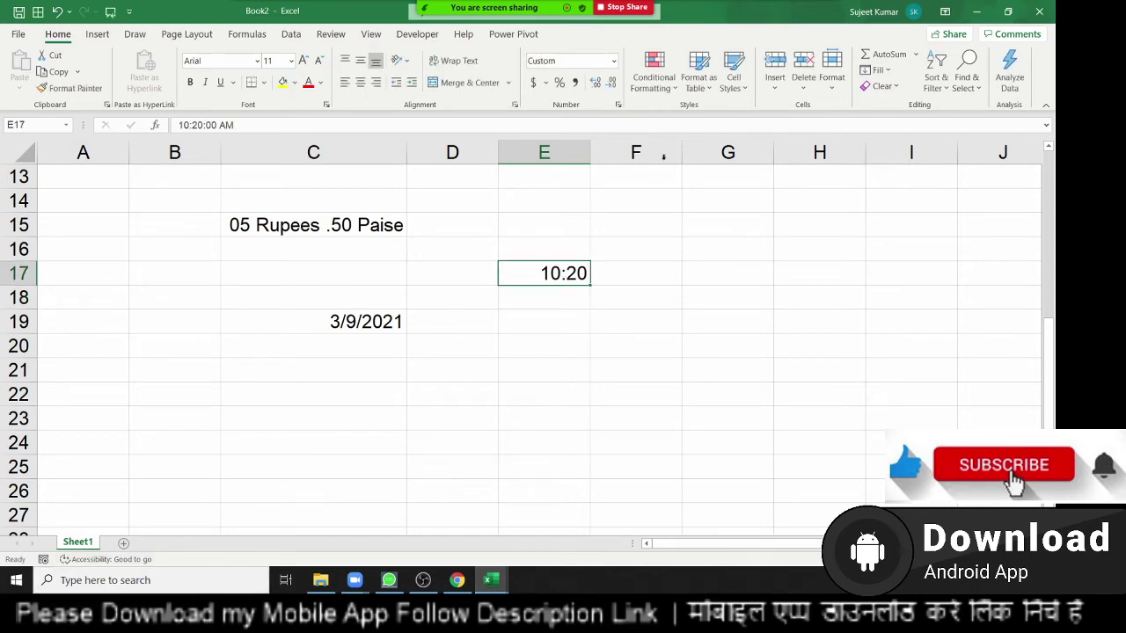
click(618, 105)
drag(532, 136, 845, 106)
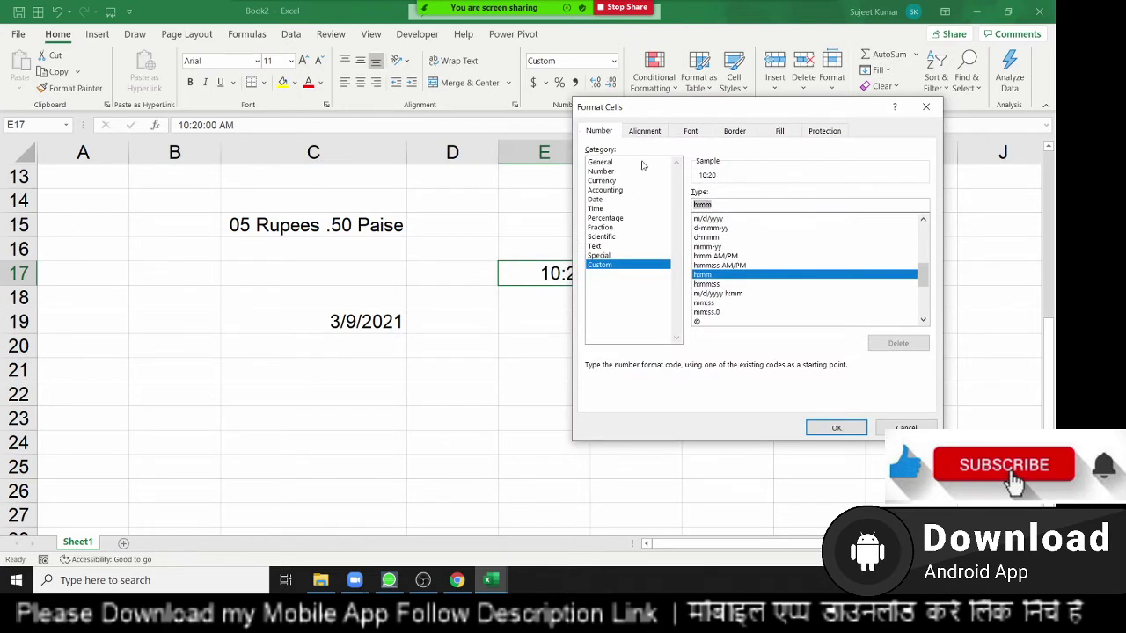
text(HH:)
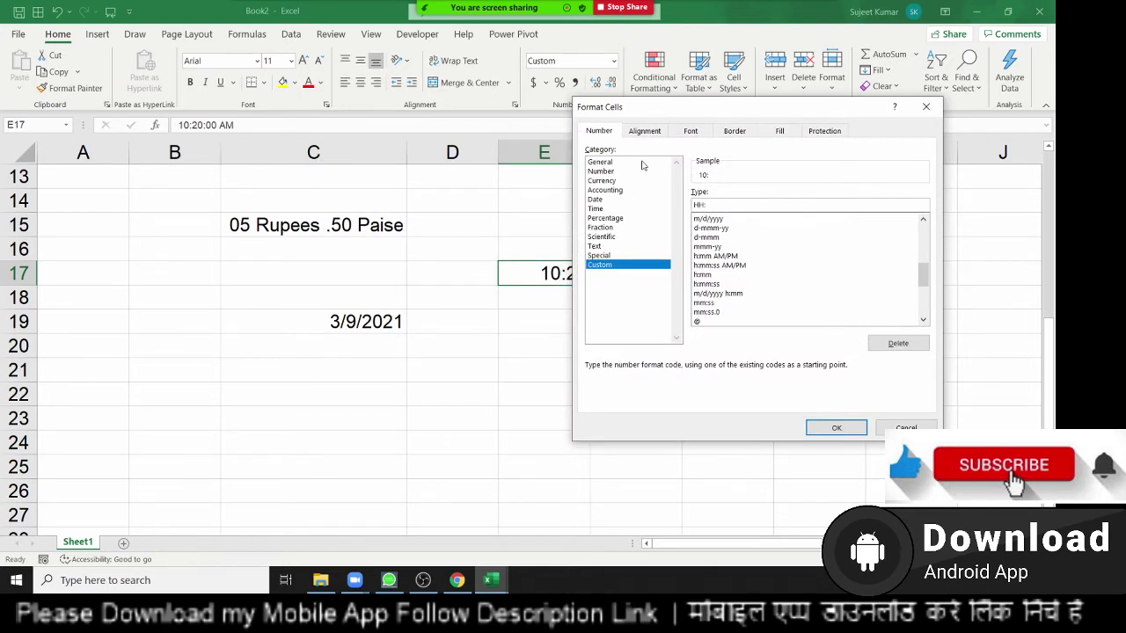
text(MM:SS A)
text(M/PM)
key(Return)
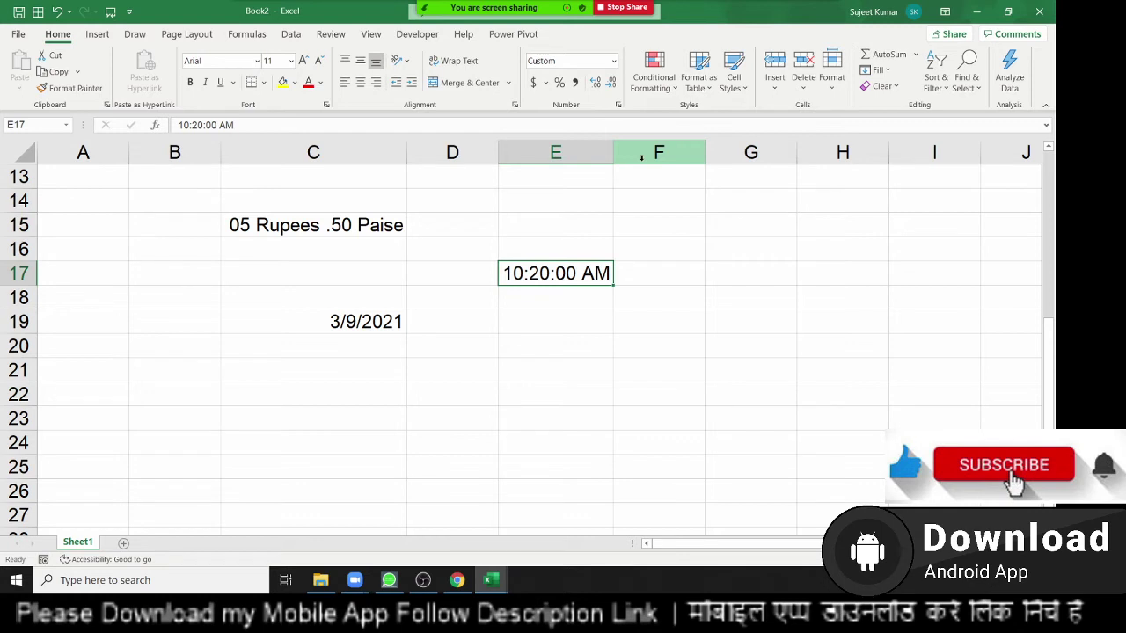
- Enter 10:20 in cell F16 and check the stored time in the formula bar
click(668, 248)
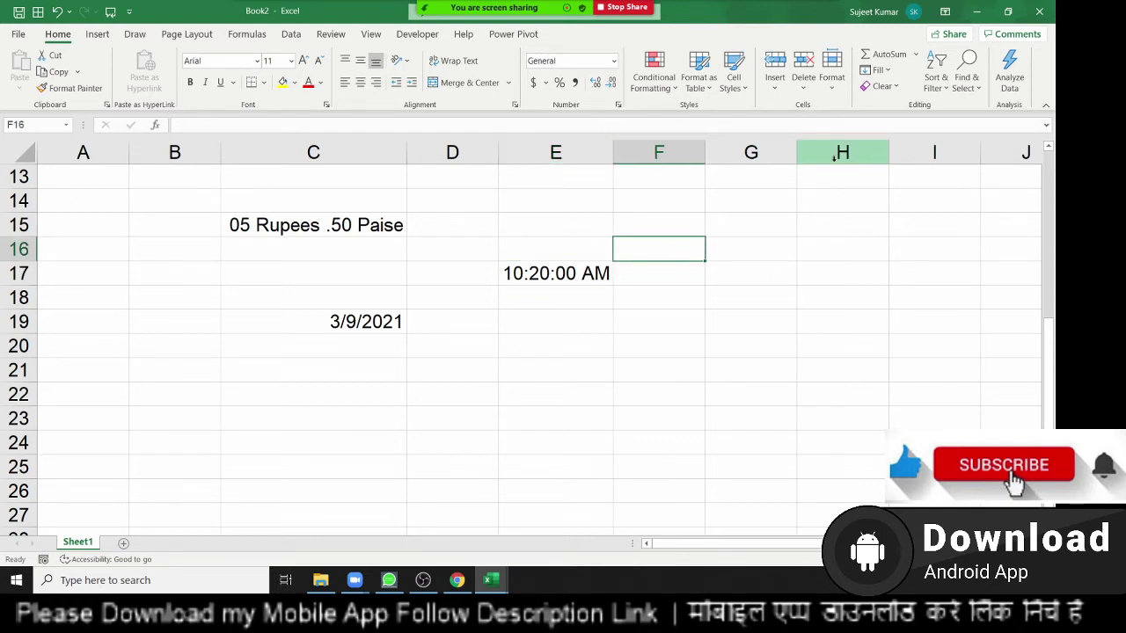
text(10:20)
key(Return)
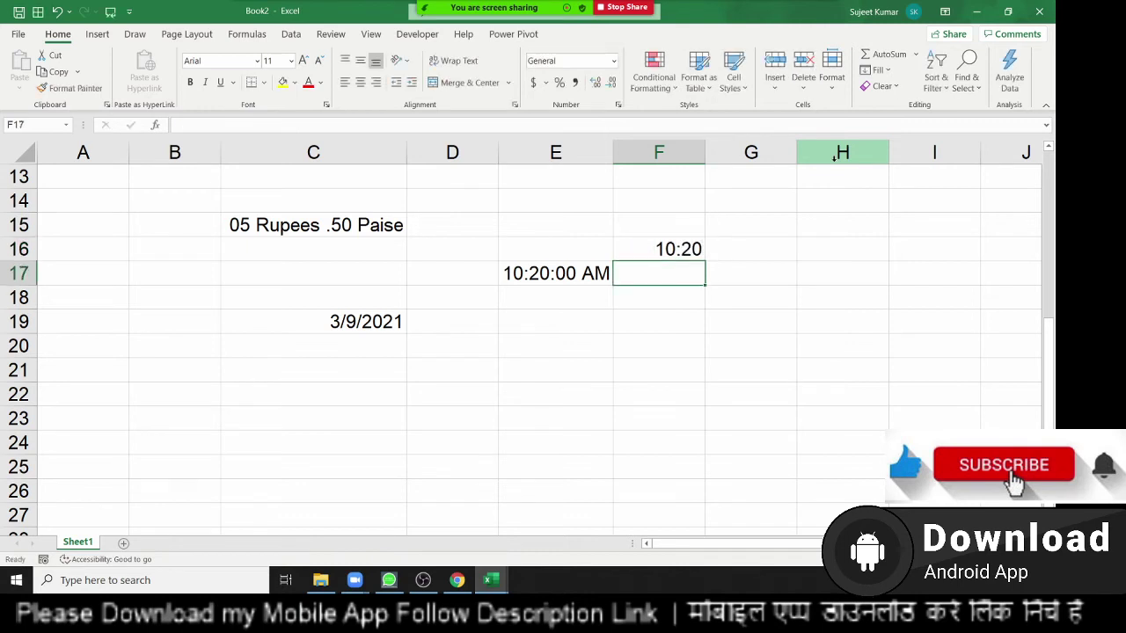
key(Up)
click(231, 124)
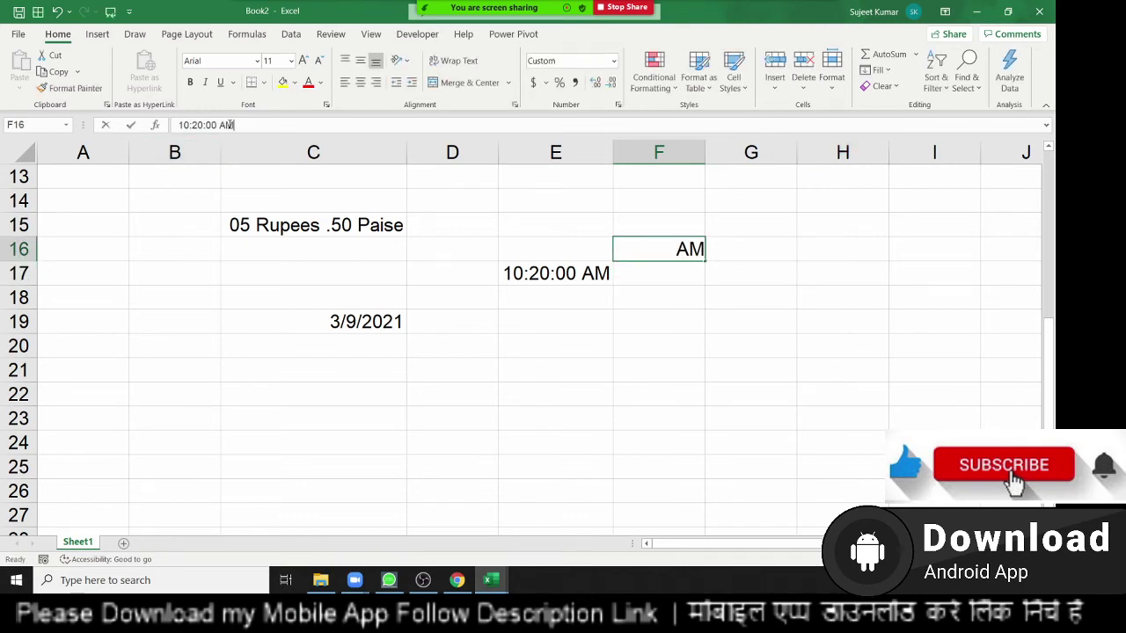
key(Escape)
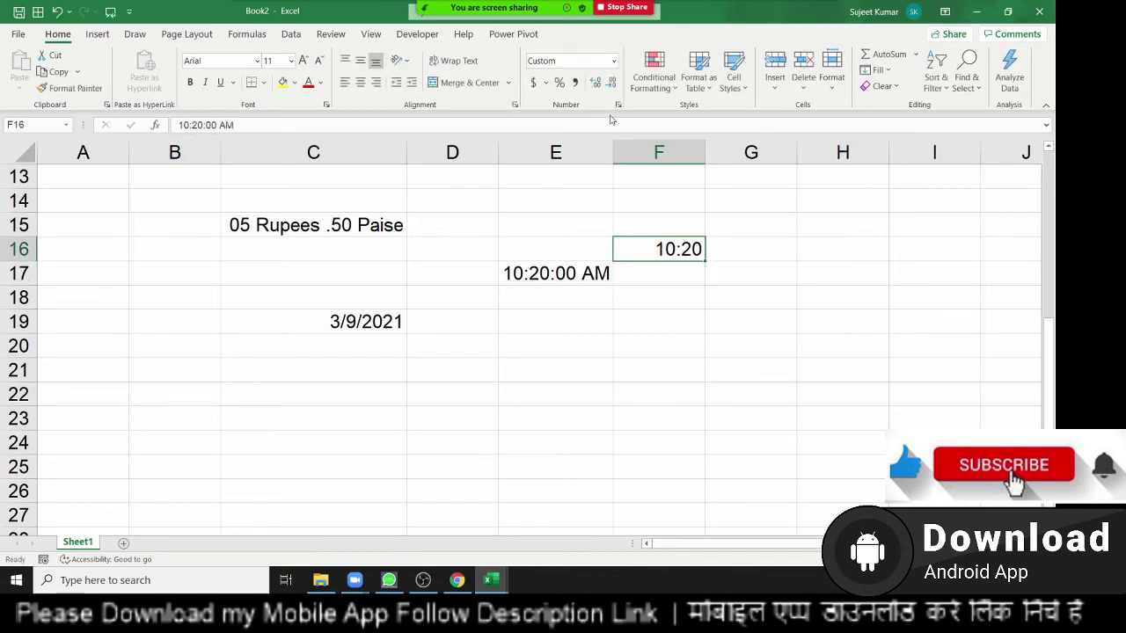
- Format F16 with the Time format 1:30:55 PM so it shows 10:20:00 AM
click(617, 105)
click(602, 209)
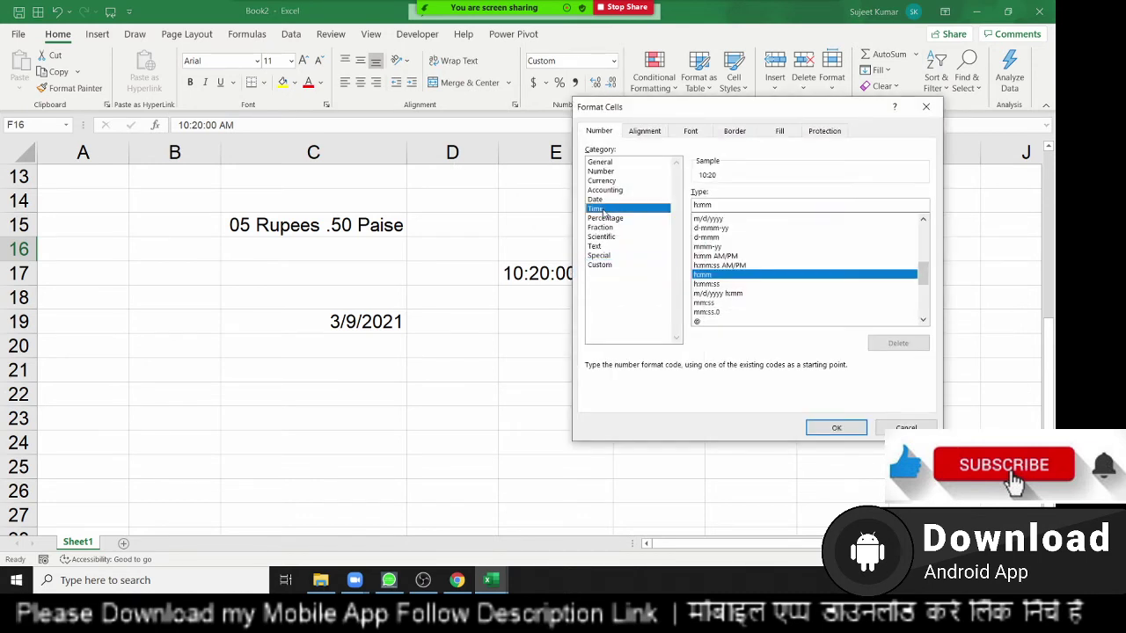
click(720, 241)
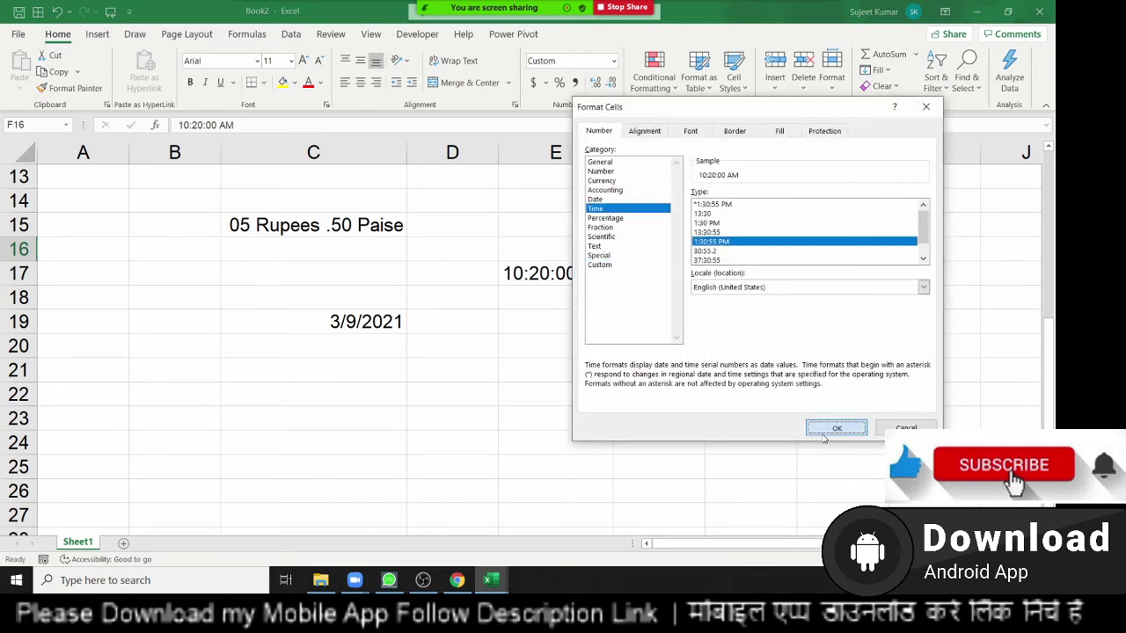
click(836, 428)
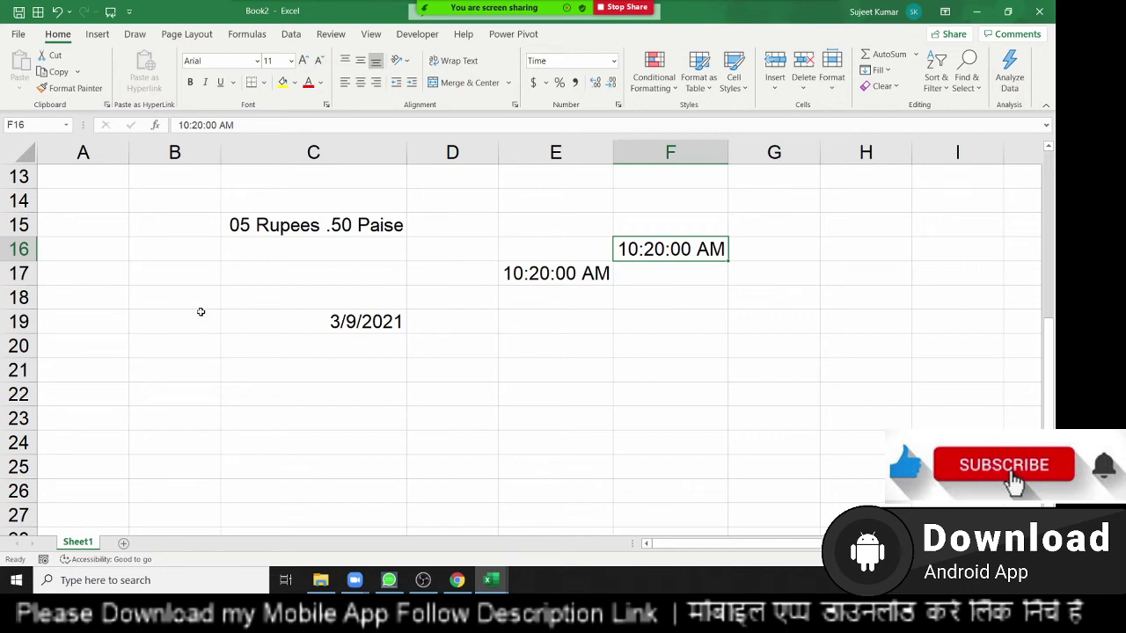
- Enter the elapsed time 44:20 in D21, replacing a mistyped 45:02
click(480, 369)
text(45)
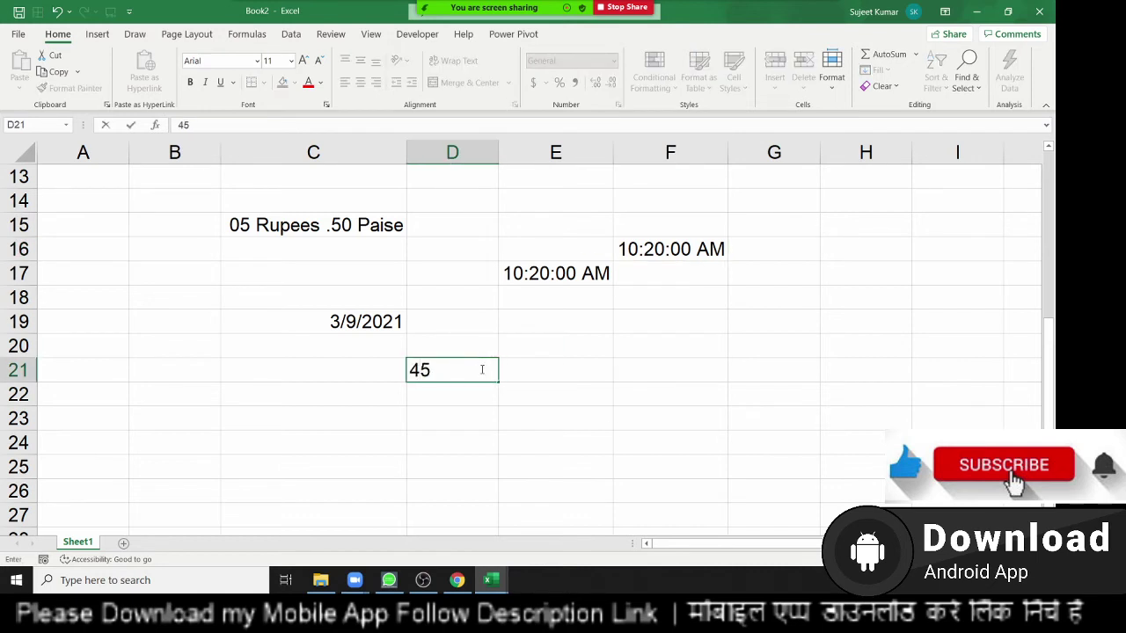
text(:0)
text(2)
key(Tab)
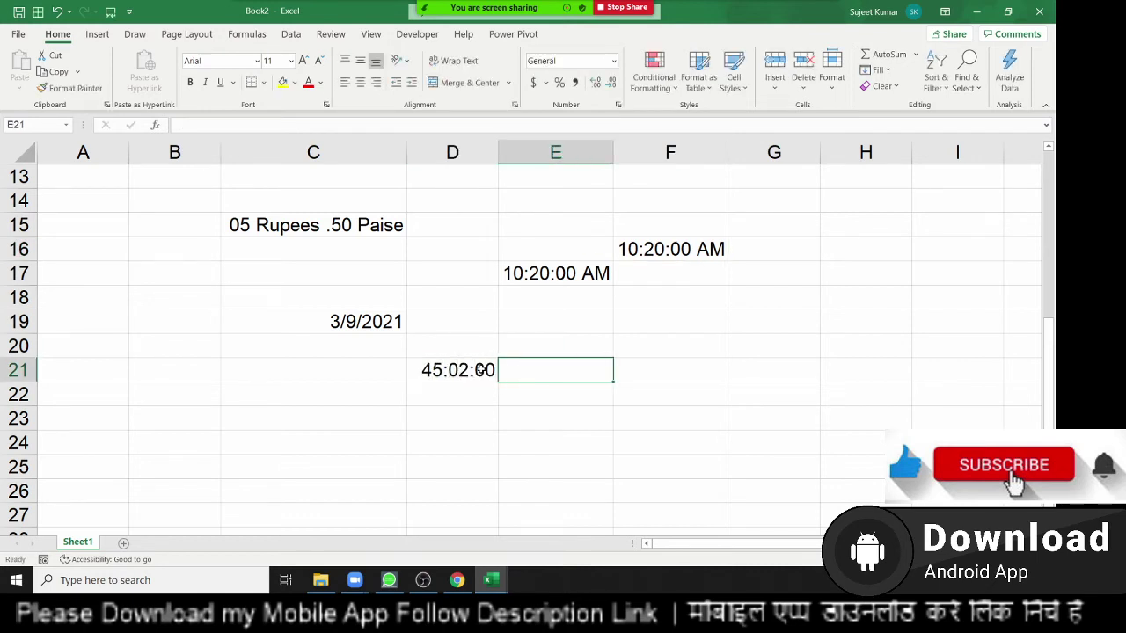
click(481, 369)
text(44)
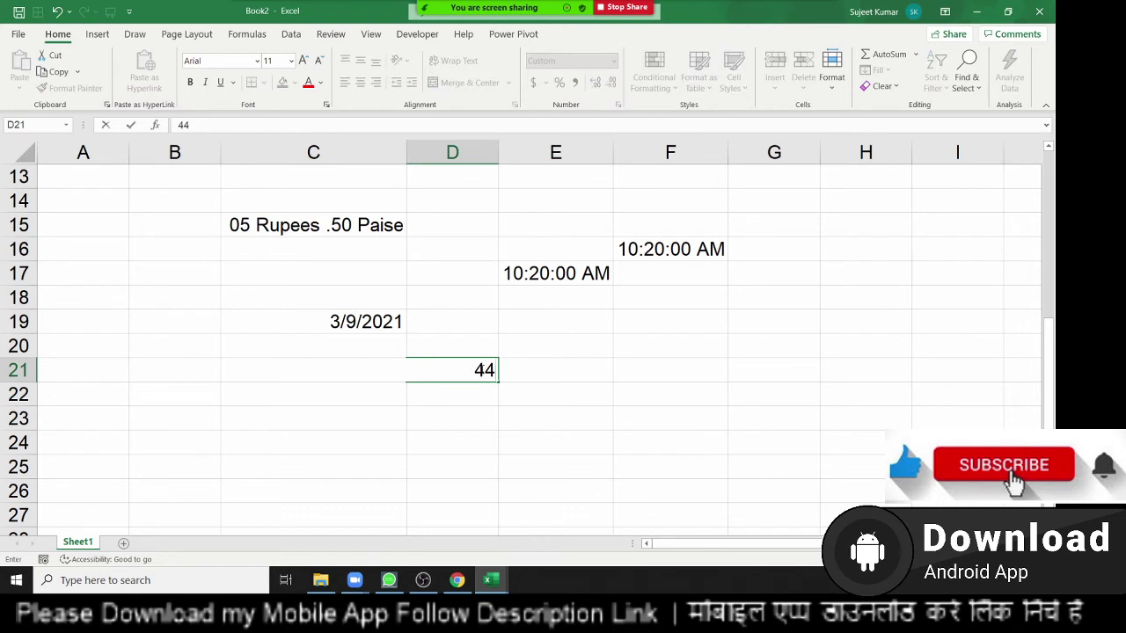
text(:20)
key(Return)
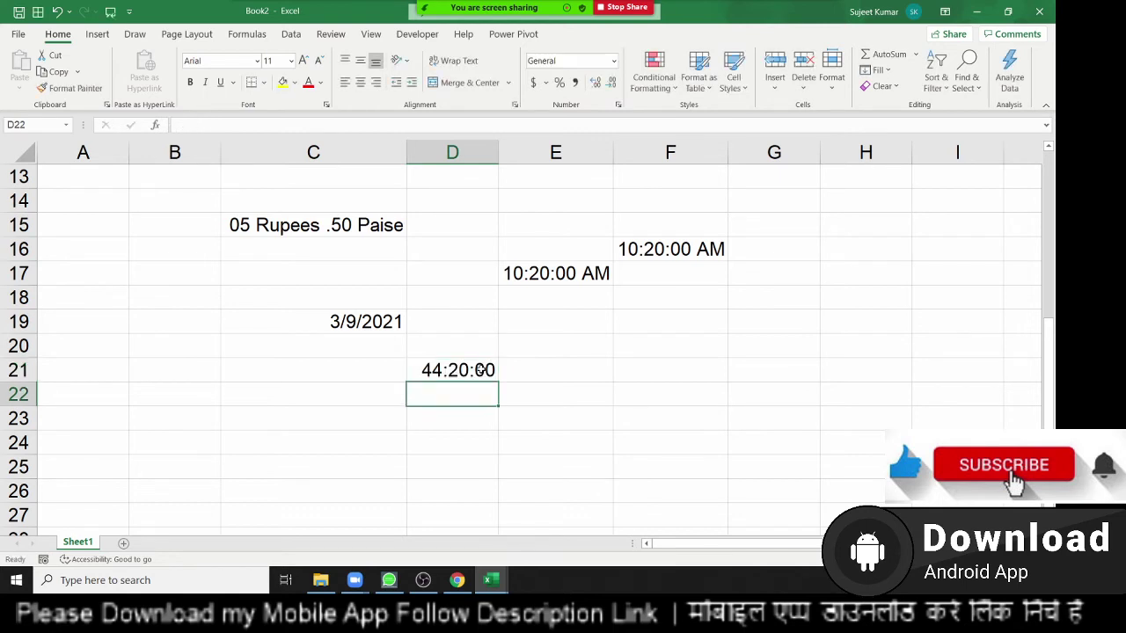
- Enter =HOUR(D21) in E21, which returns 20
click(603, 362)
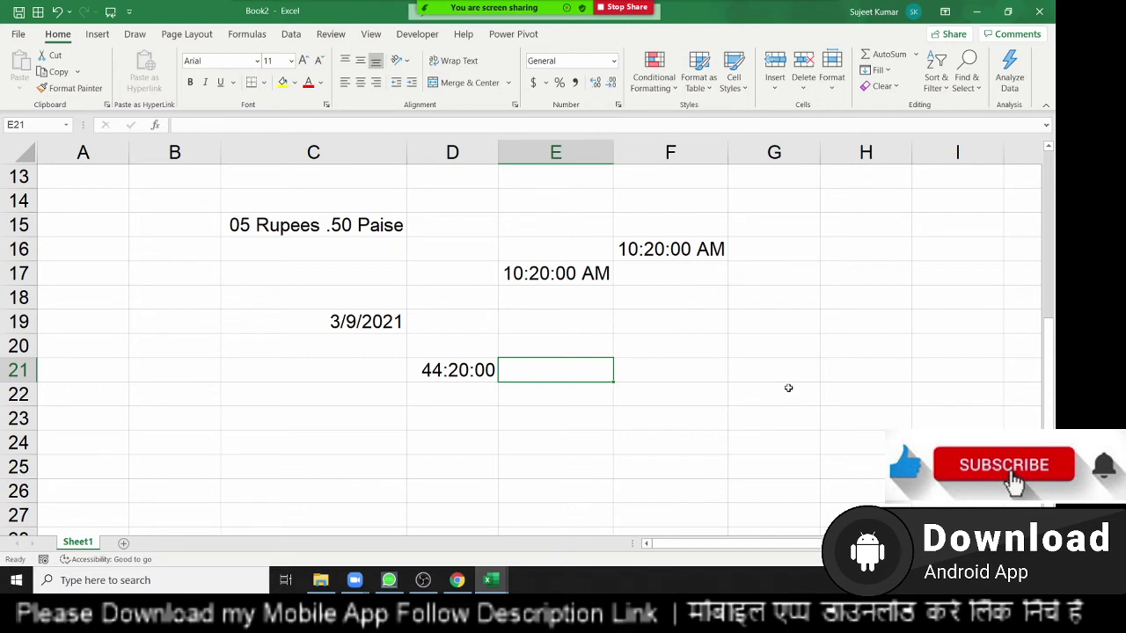
text(=ho)
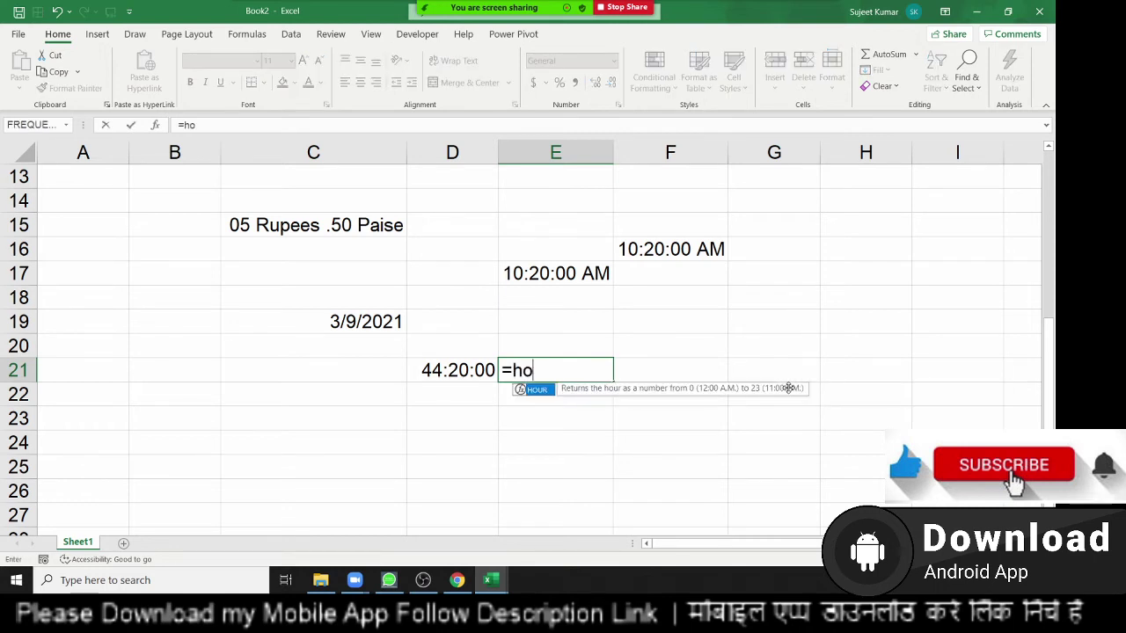
key(Tab)
text(D21)
key(Return)
key(Up)
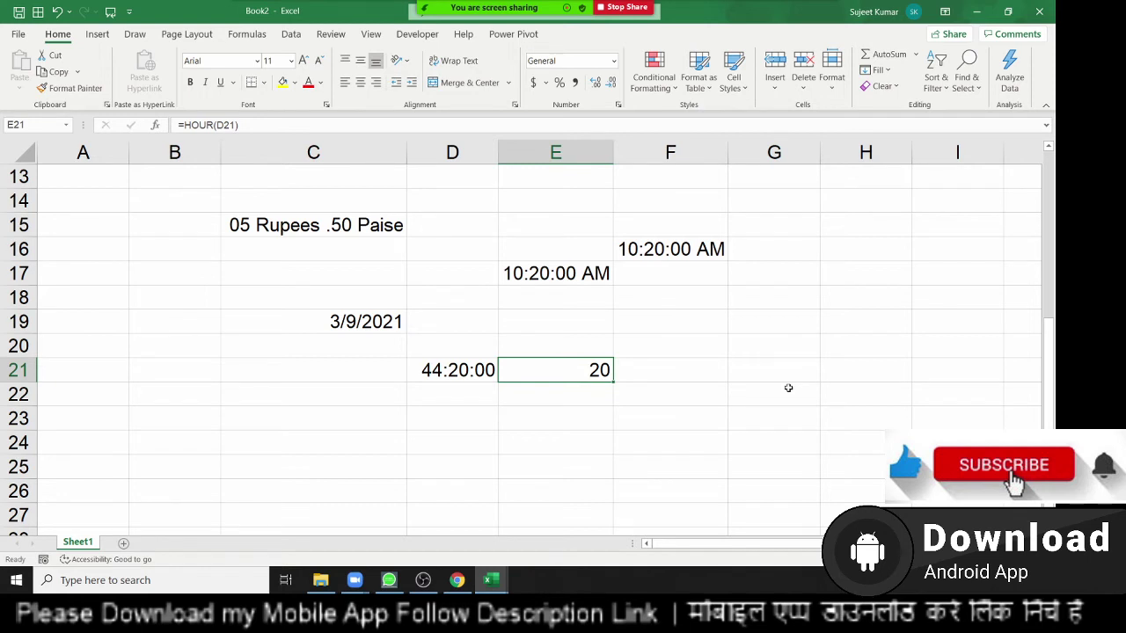
- Replace E21's formula with =TEXT(D21,"[h]") to show total elapsed hours
key(Delete)
text(=t)
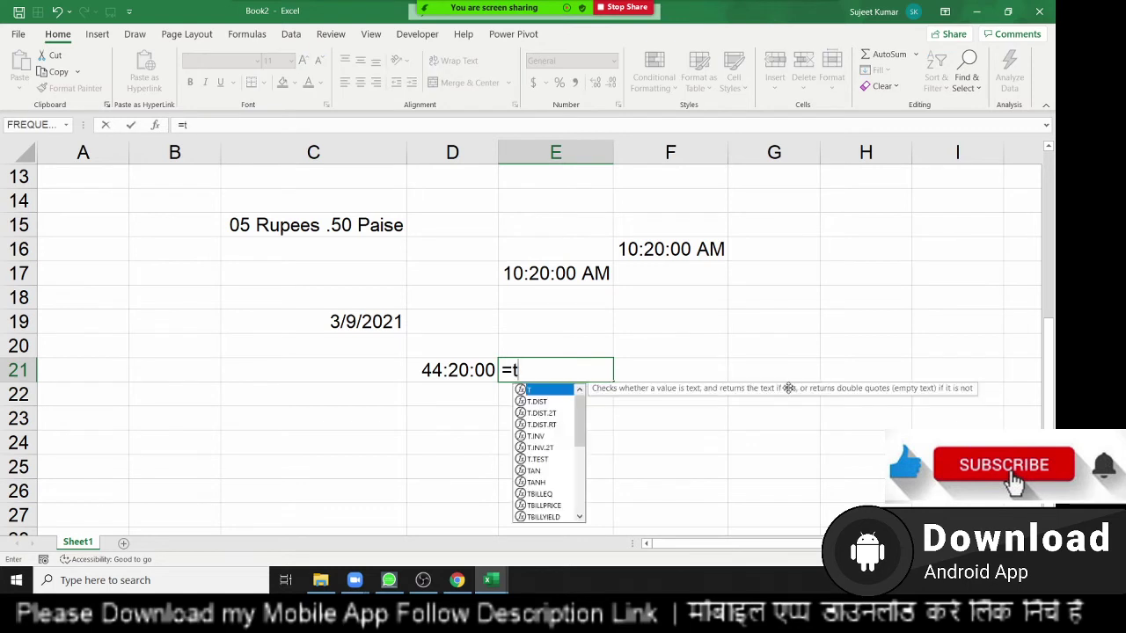
text(e)
key(Tab)
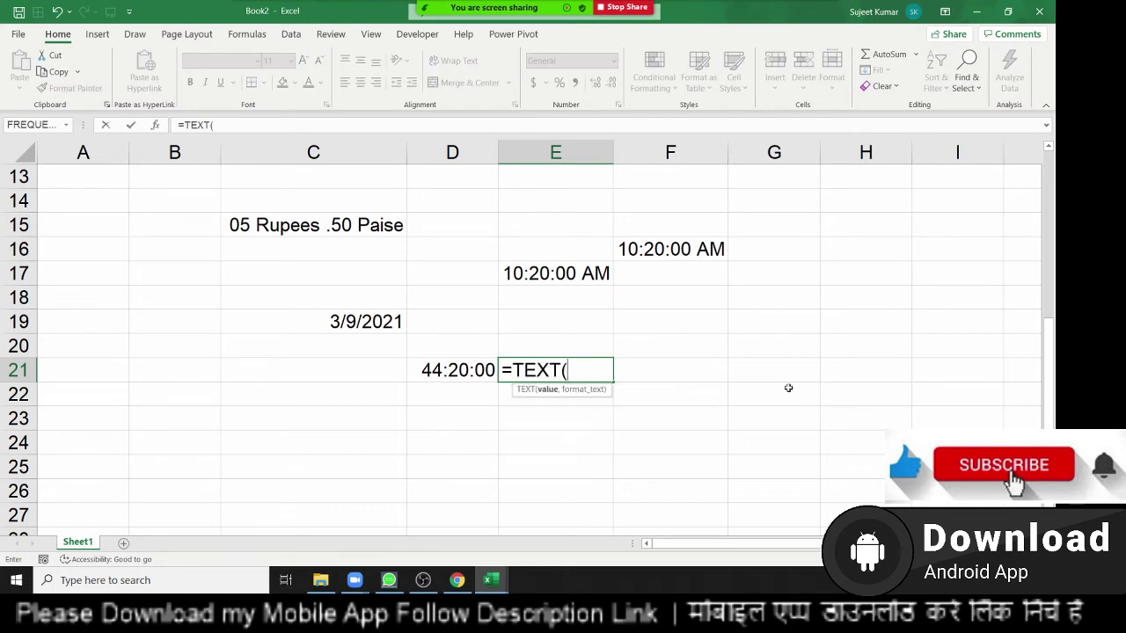
key(Left)
text(,)
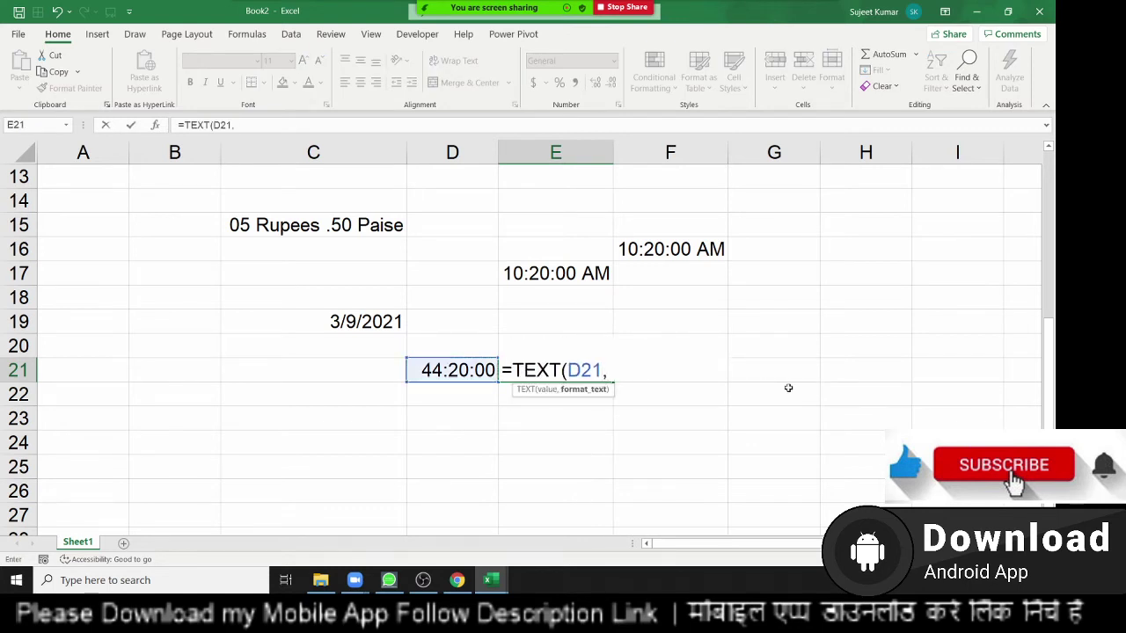
text("[)
text(h)
text(]"))
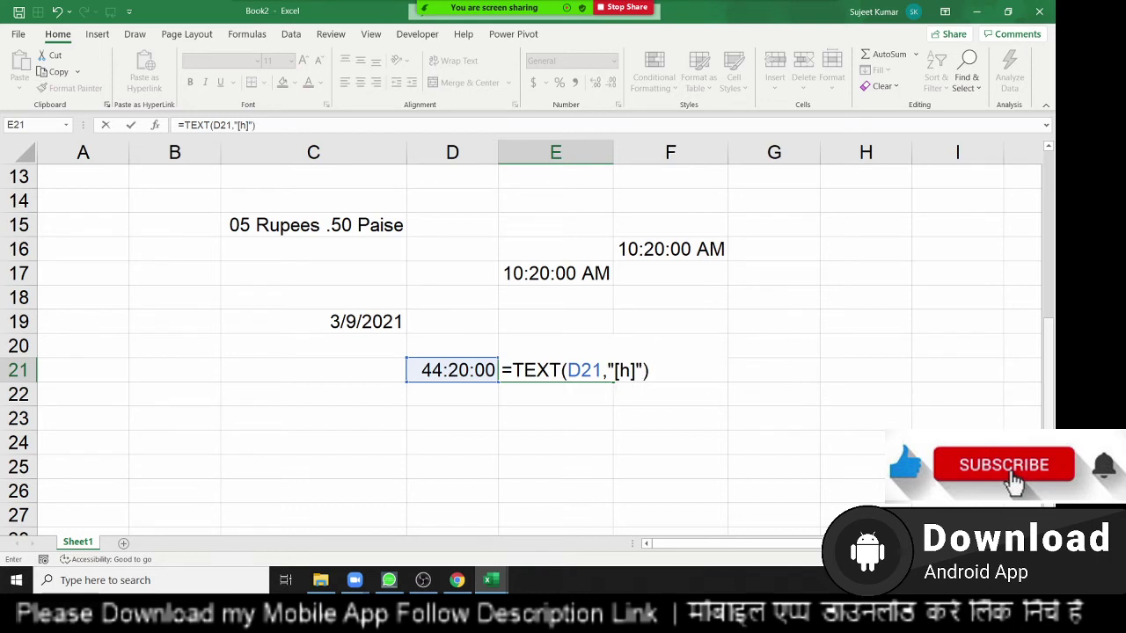
key(Return)
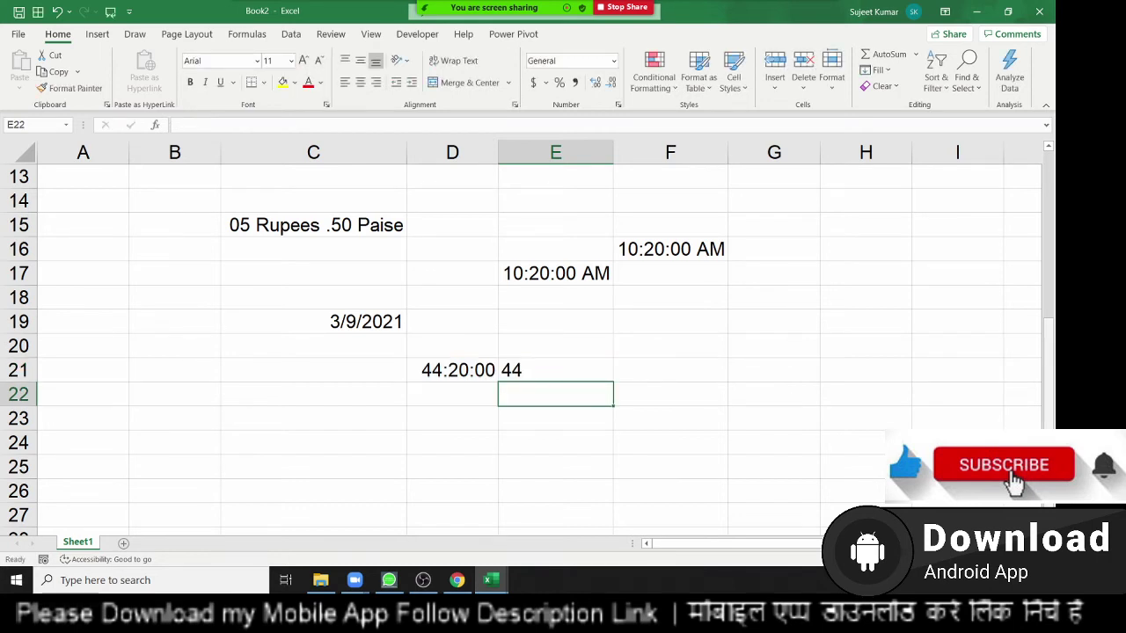
- Change the TEXT format code in E21 to "[m]" so it shows 2660 minutes
double_click(542, 370)
click(630, 370)
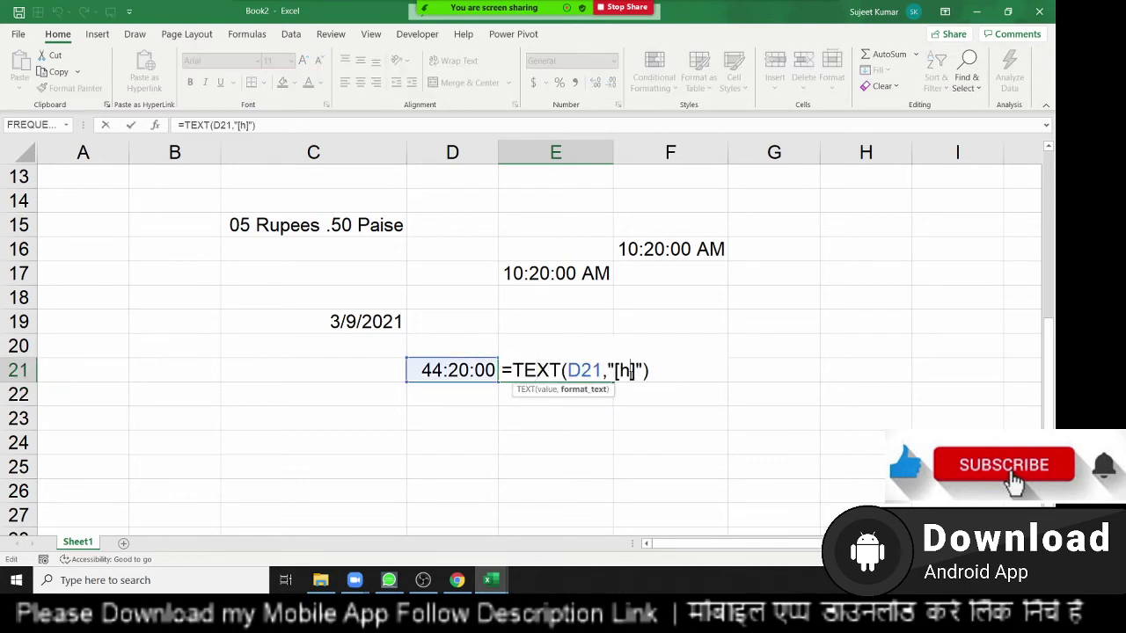
key(BackSpace)
text(m)
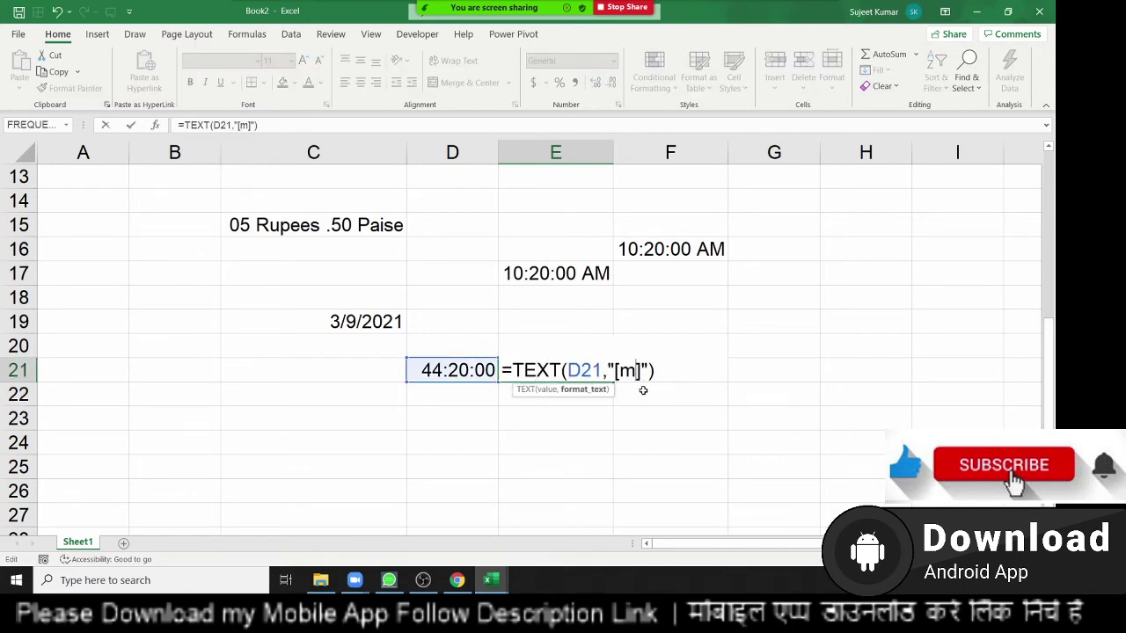
key(Return)
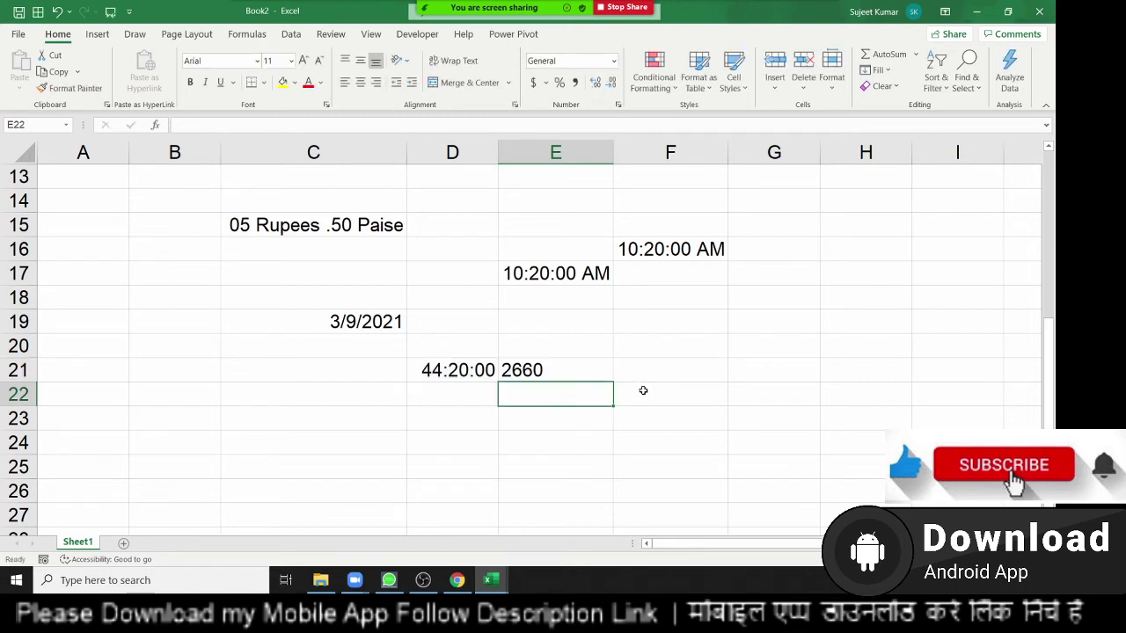
key(Up)
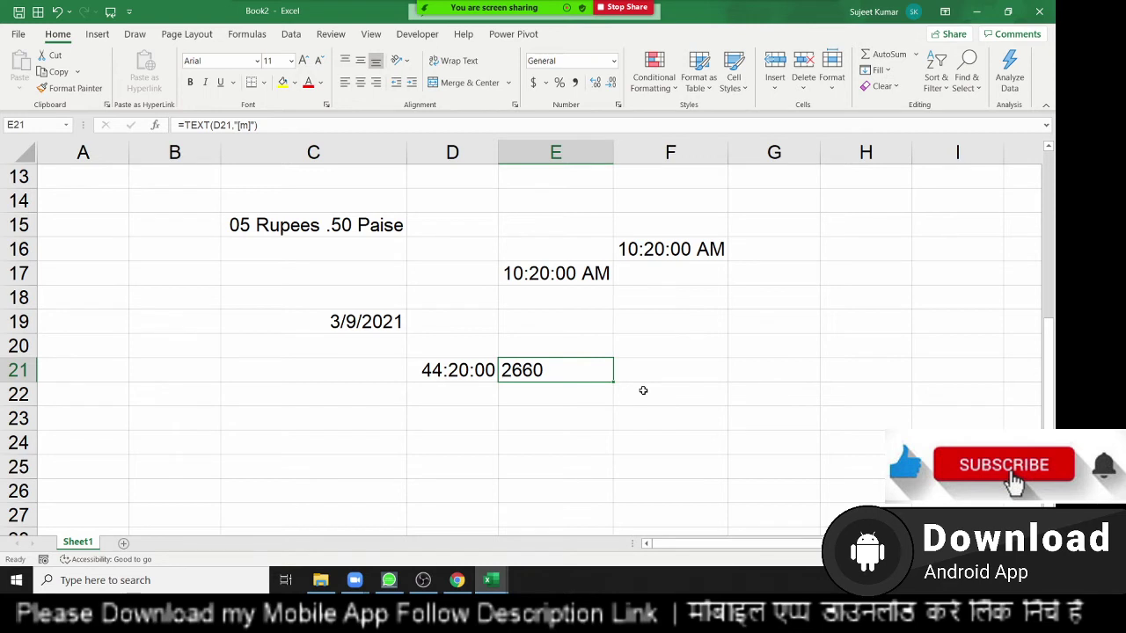
key(Down)
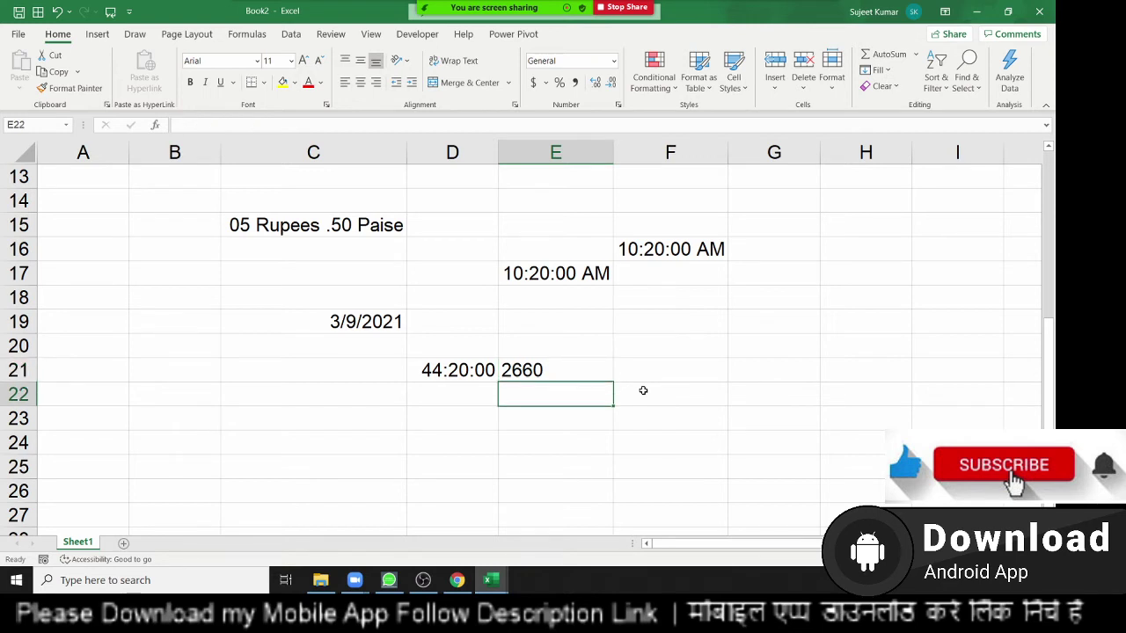
key(Left)
key(Up)
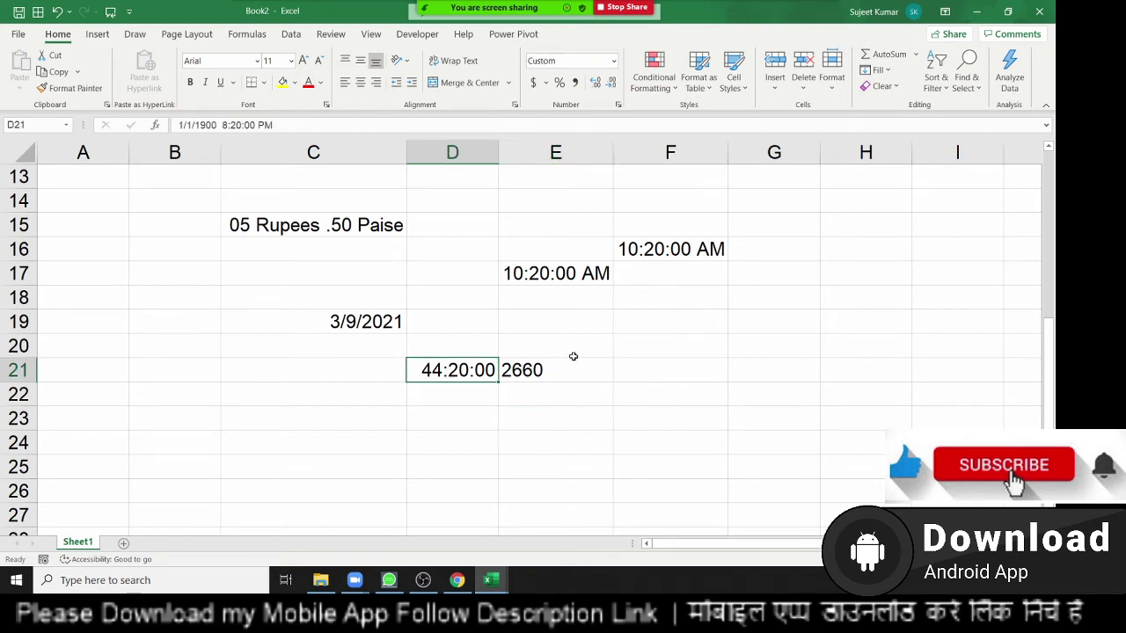
- Replace D21's custom format [h]:mm:ss with [m] so it displays 2660
click(618, 105)
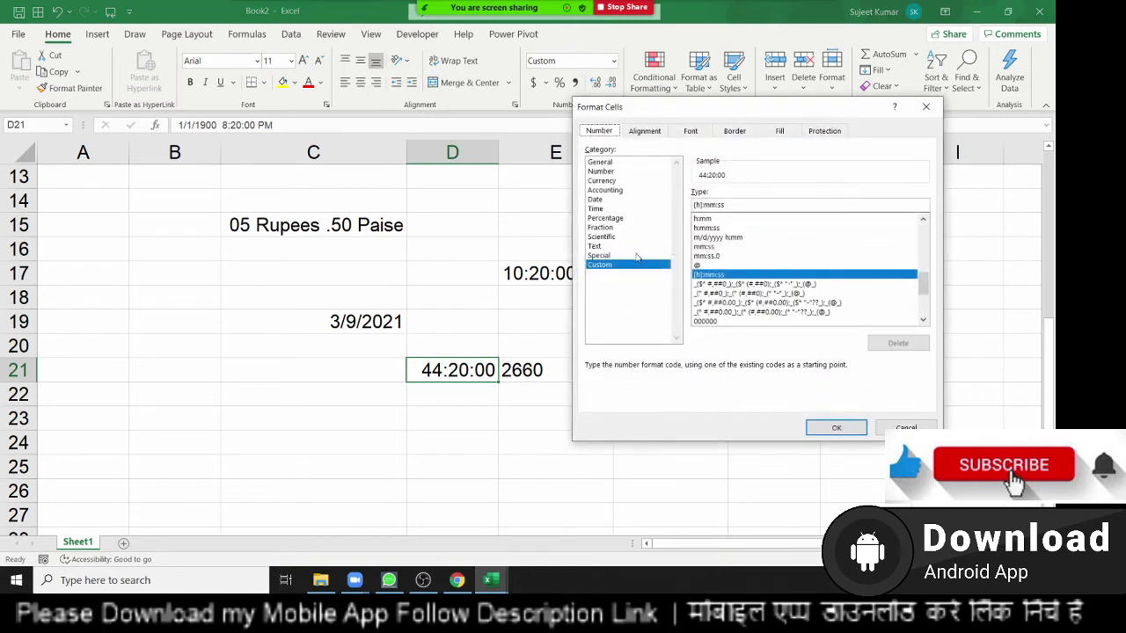
drag(729, 204, 636, 204)
text([m])
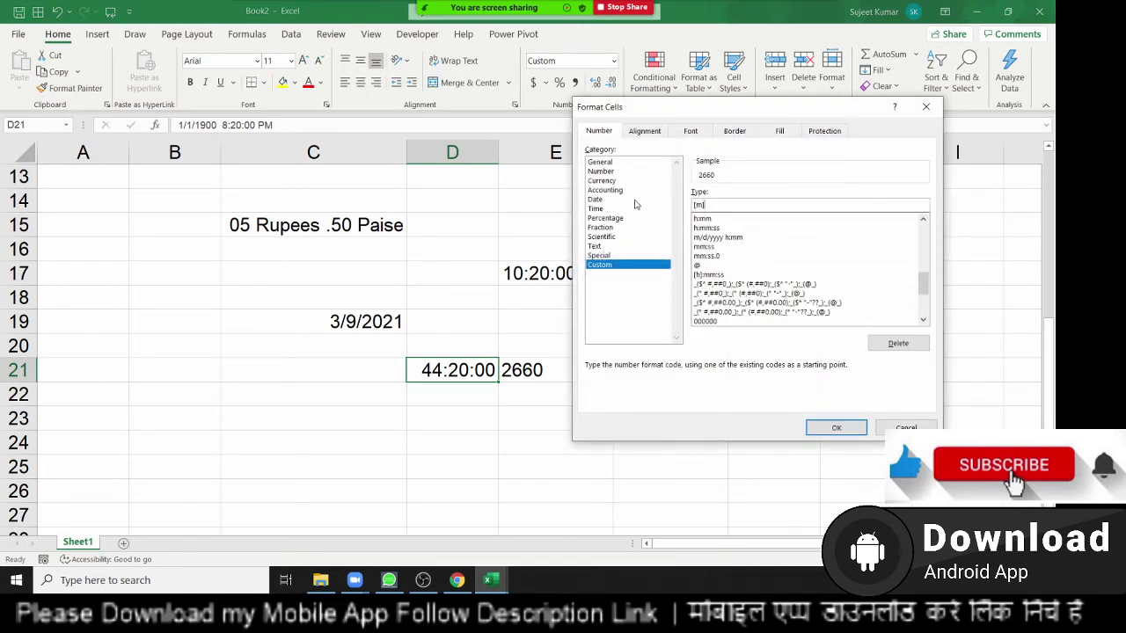
key(Return)
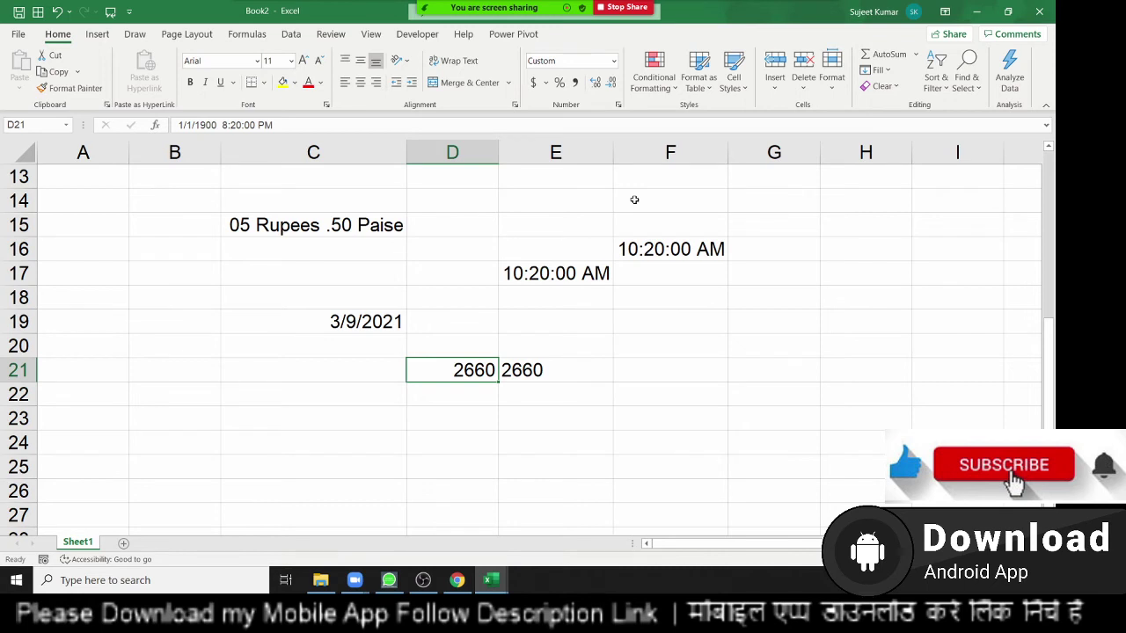
- Enter the duration 45:30 in cell H16
click(769, 300)
click(830, 257)
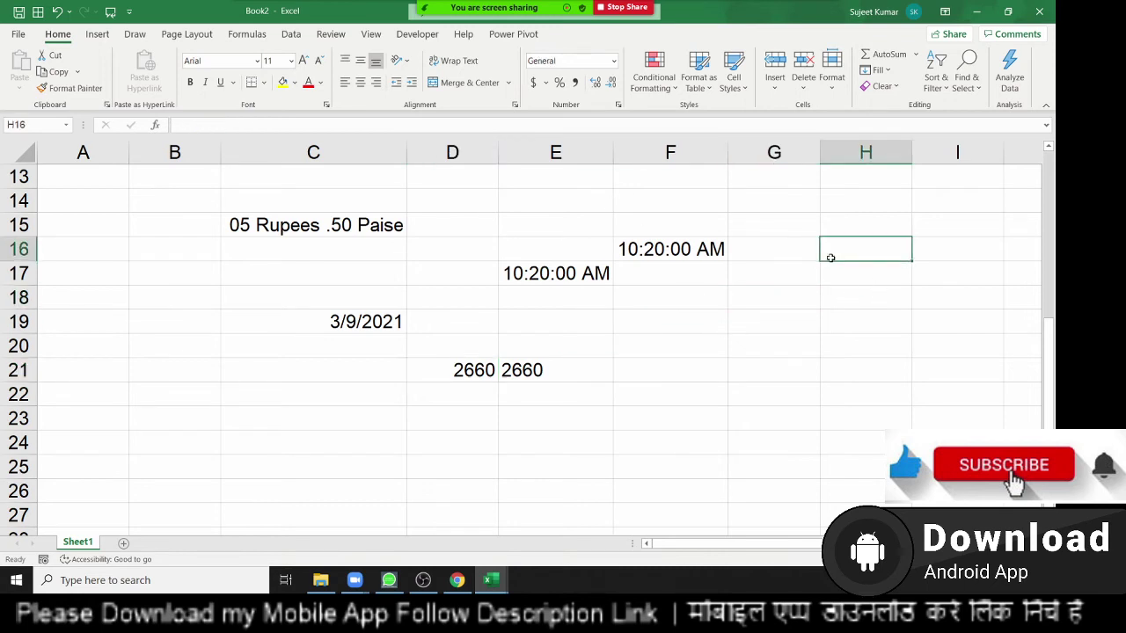
text(4)
text(5:30)
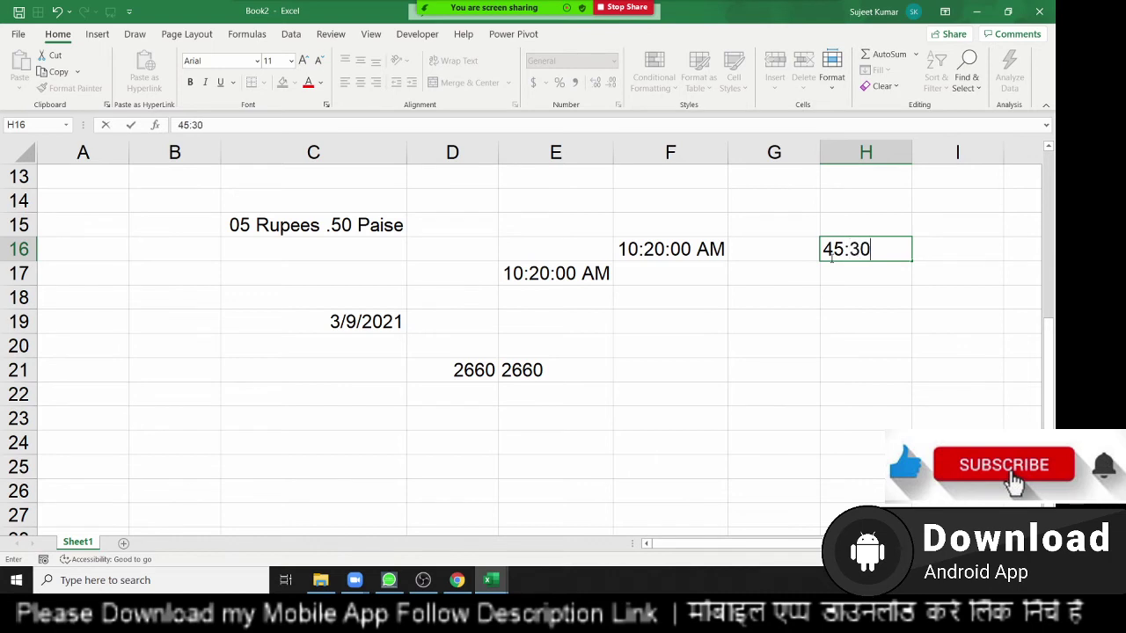
key(Return)
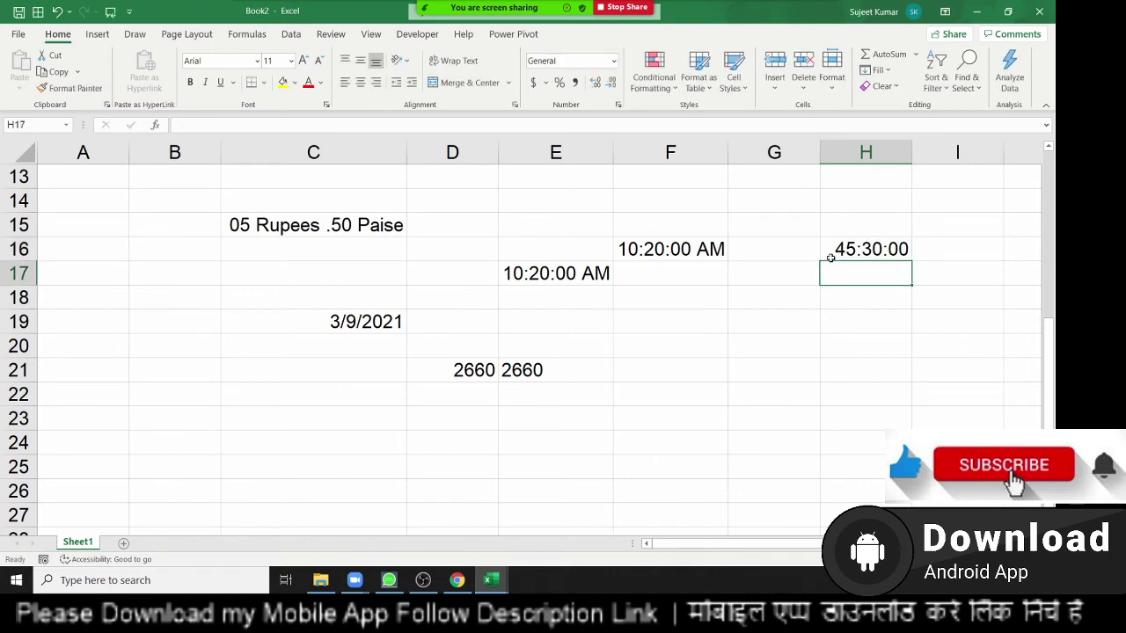
- Enter 90 in G14 and 200 in H14, replacing the first value of 100
key(Up)
key(Up)
key(Up)
key(Left)
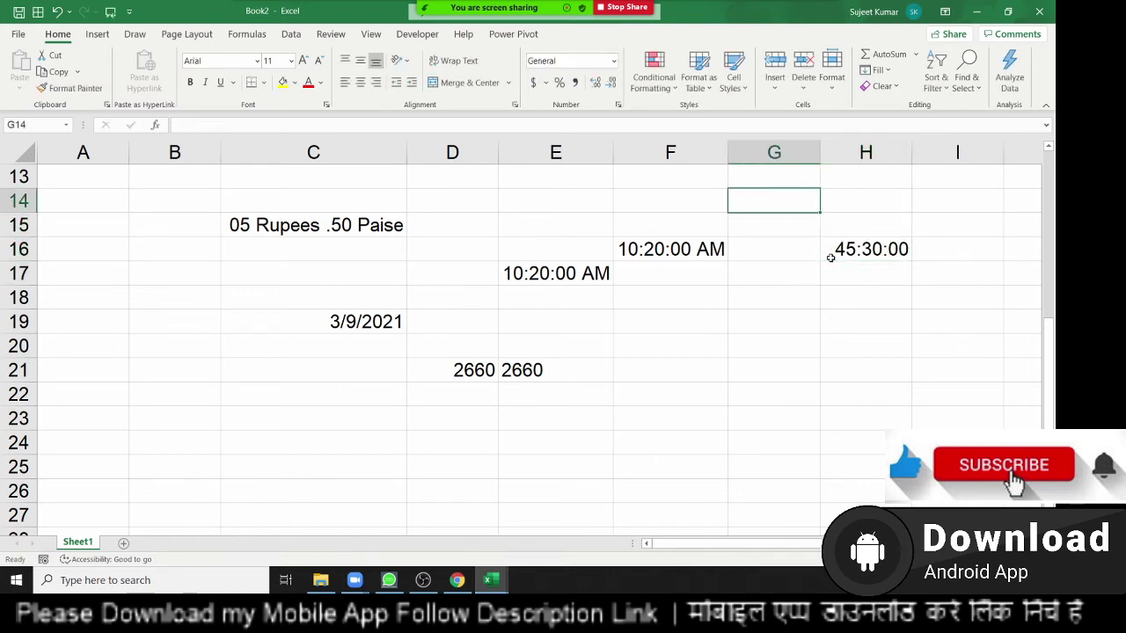
text(90)
key(Tab)
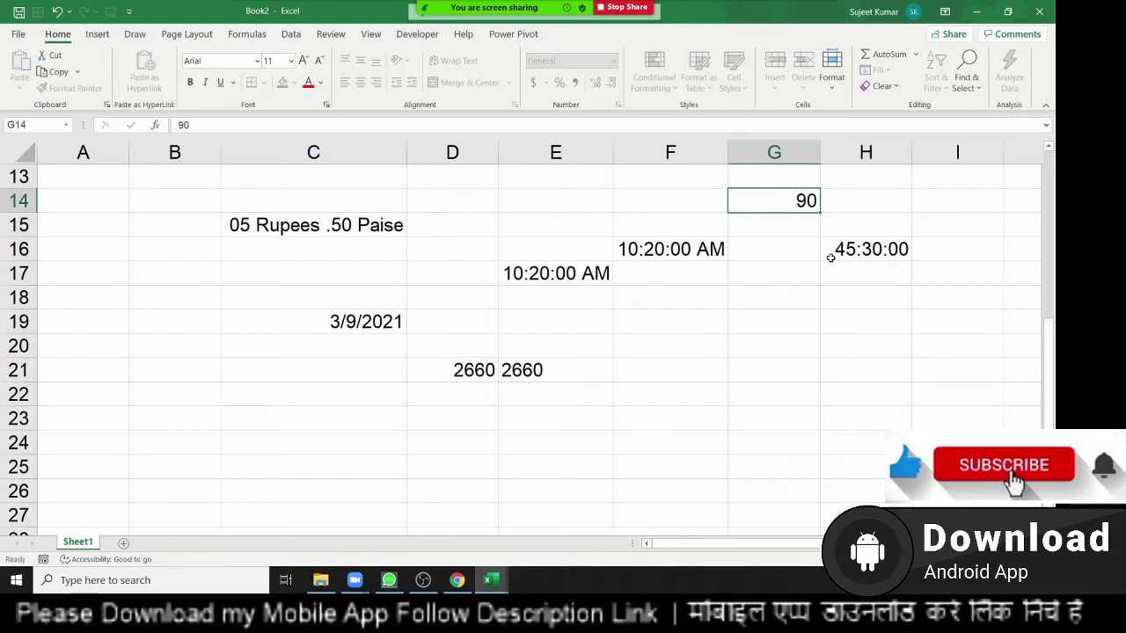
text(100)
key(Return)
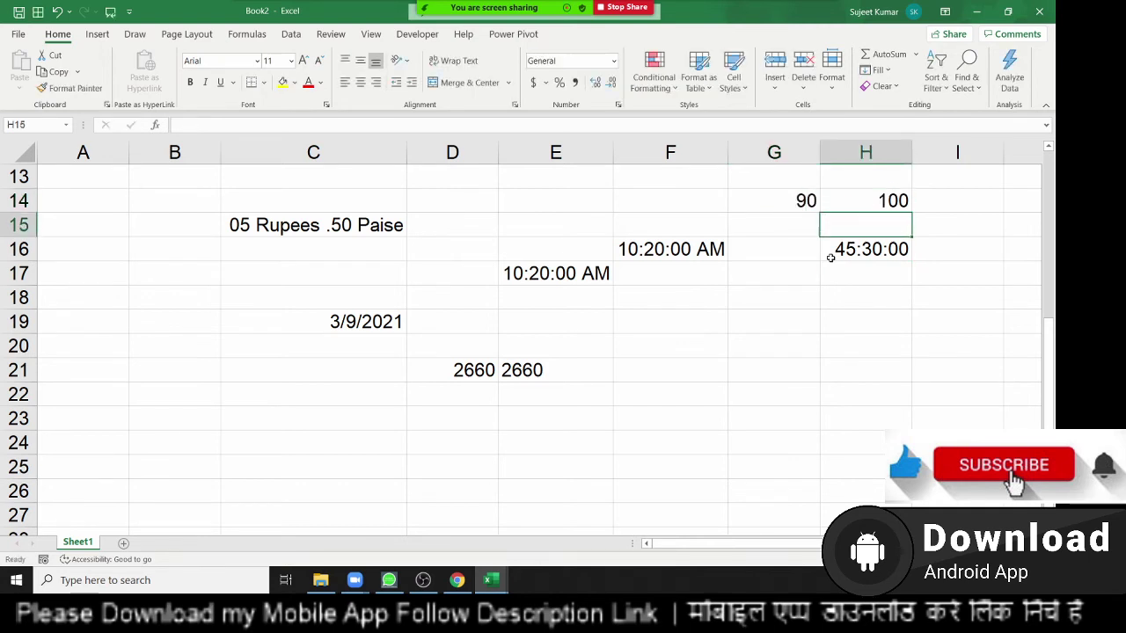
key(Up)
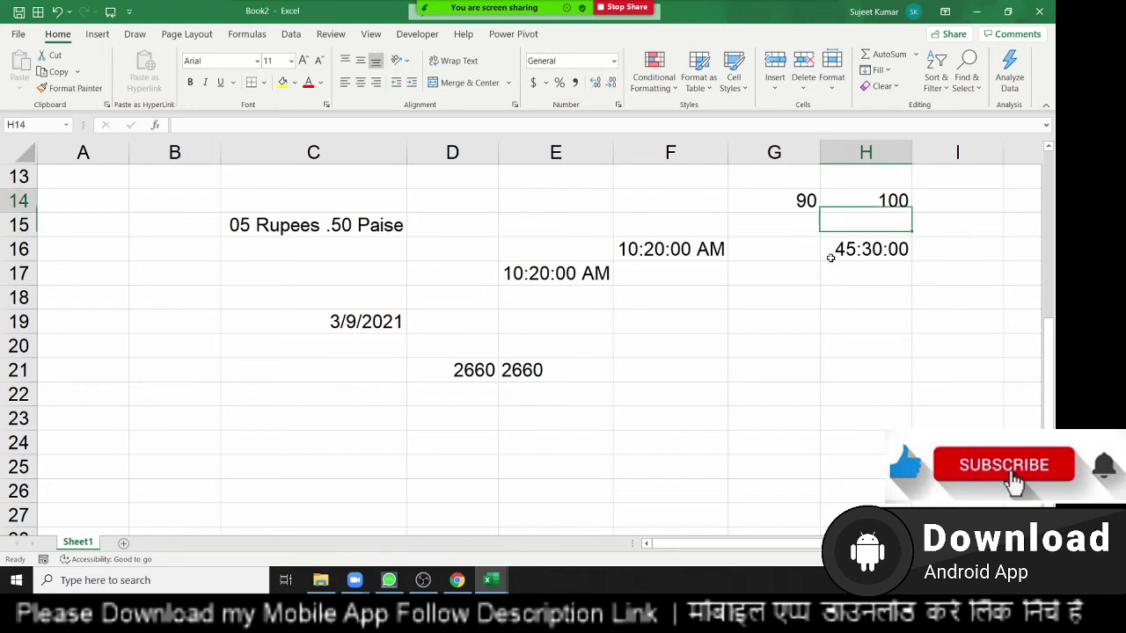
text(200)
key(Return)
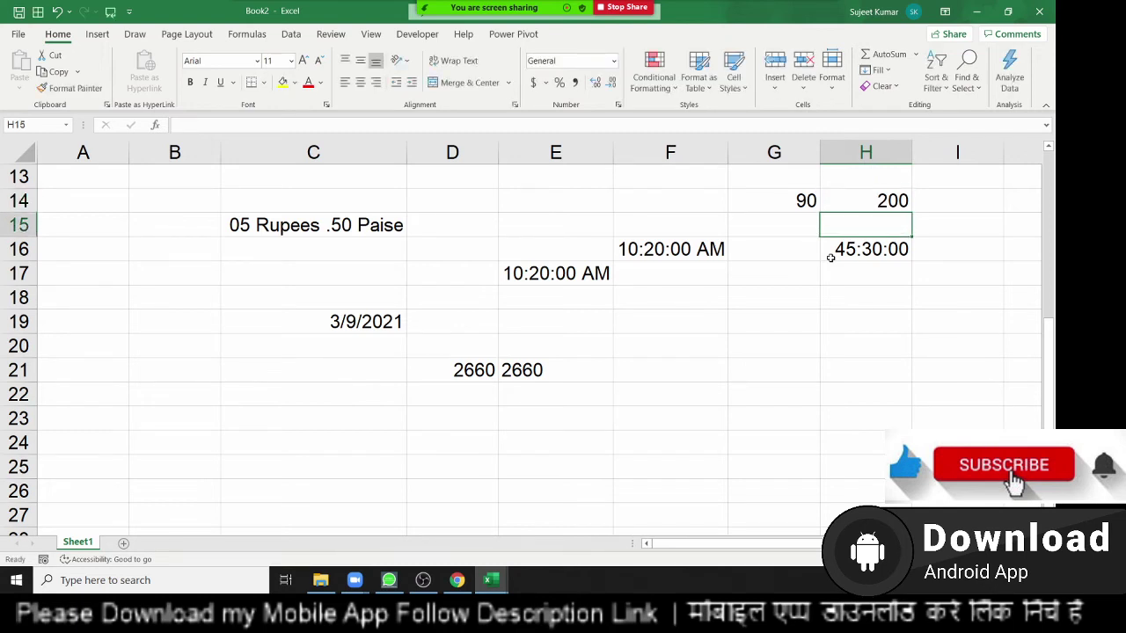
key(Down)
key(Right)
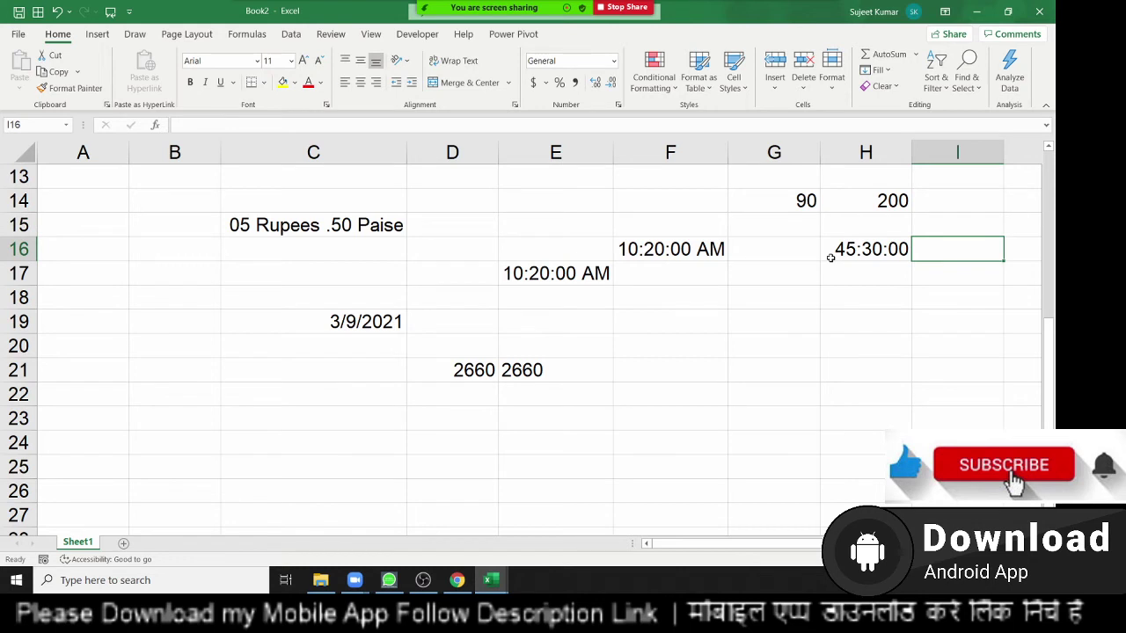
key(Down)
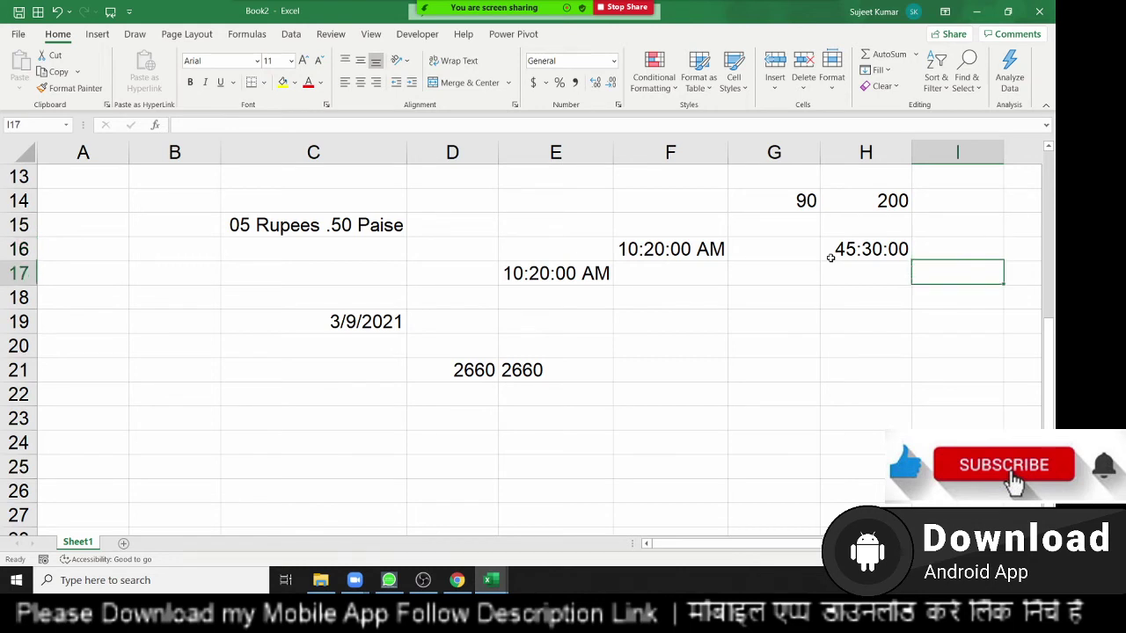
key(Left)
- In H17 enter =TEXT(H16,"[M]") to convert the duration to 2730 minutes
text(=twe)
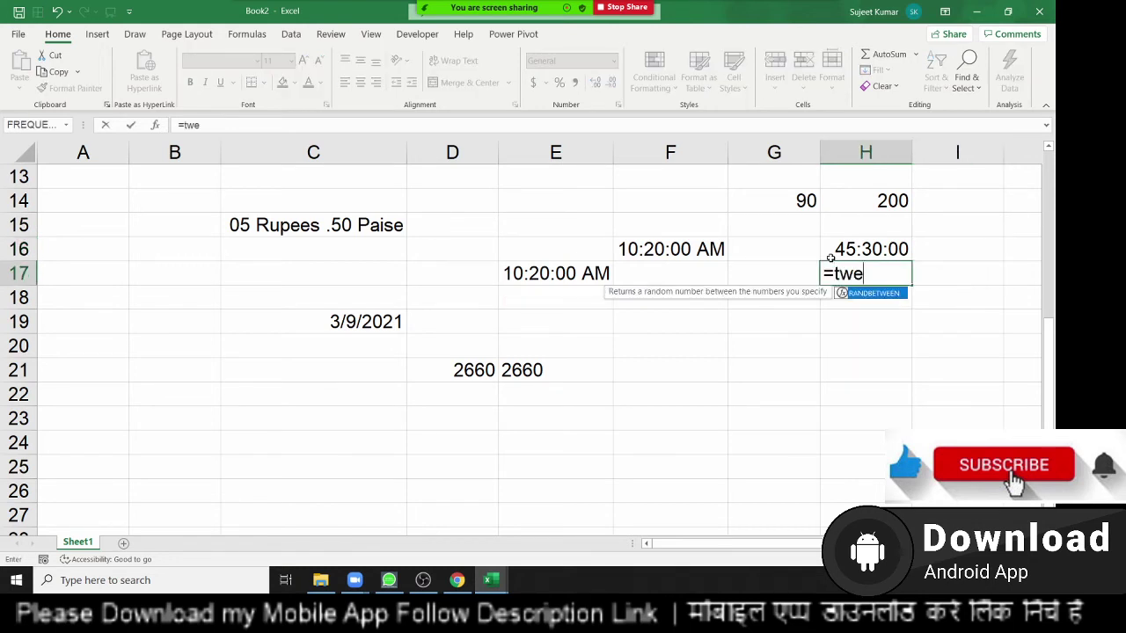
key(BackSpace)
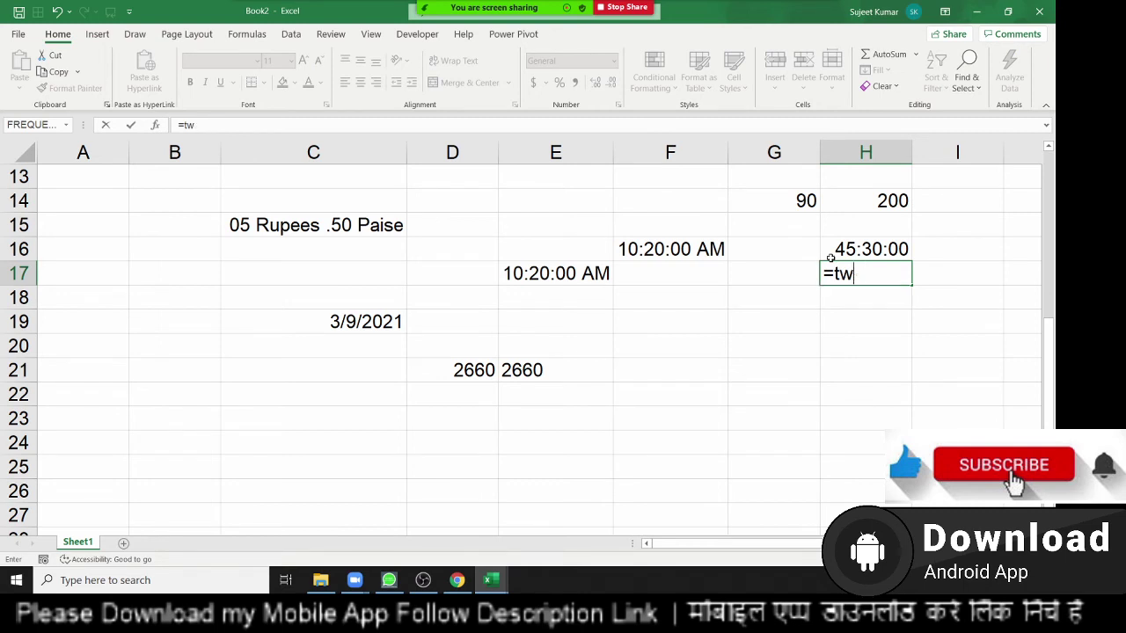
key(BackSpace)
text(e)
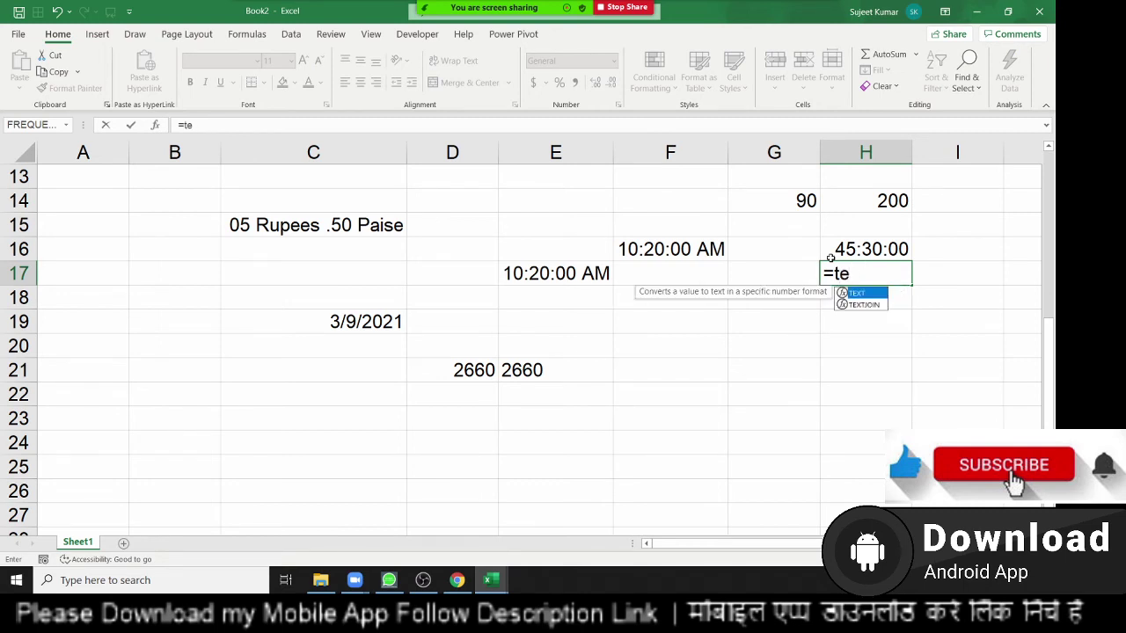
key(Tab)
click(830, 257)
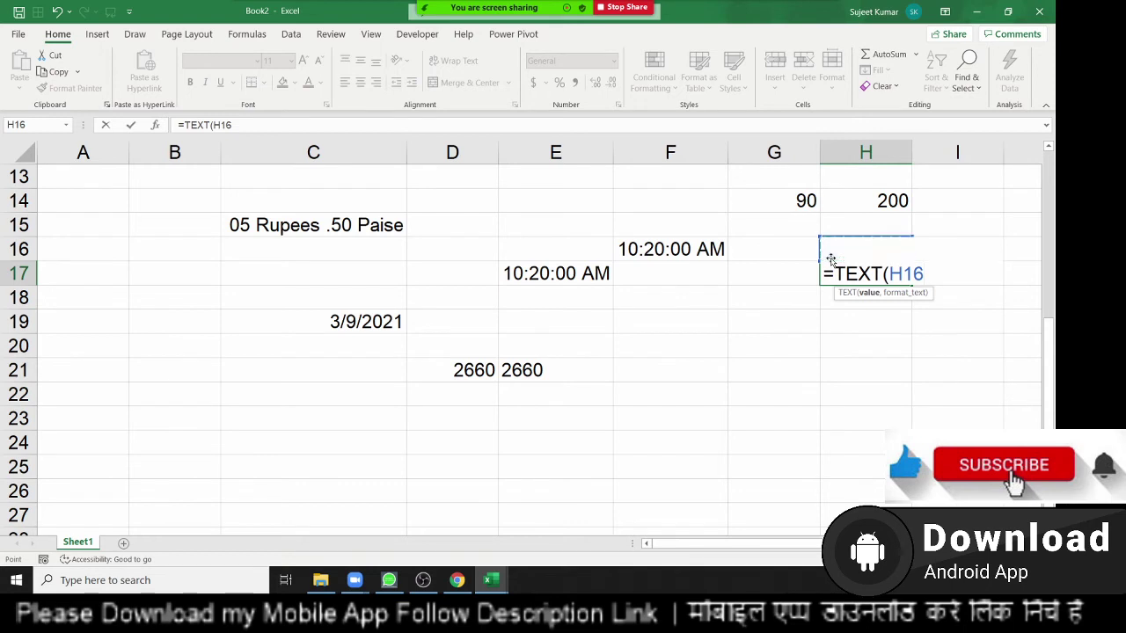
text(,"M")
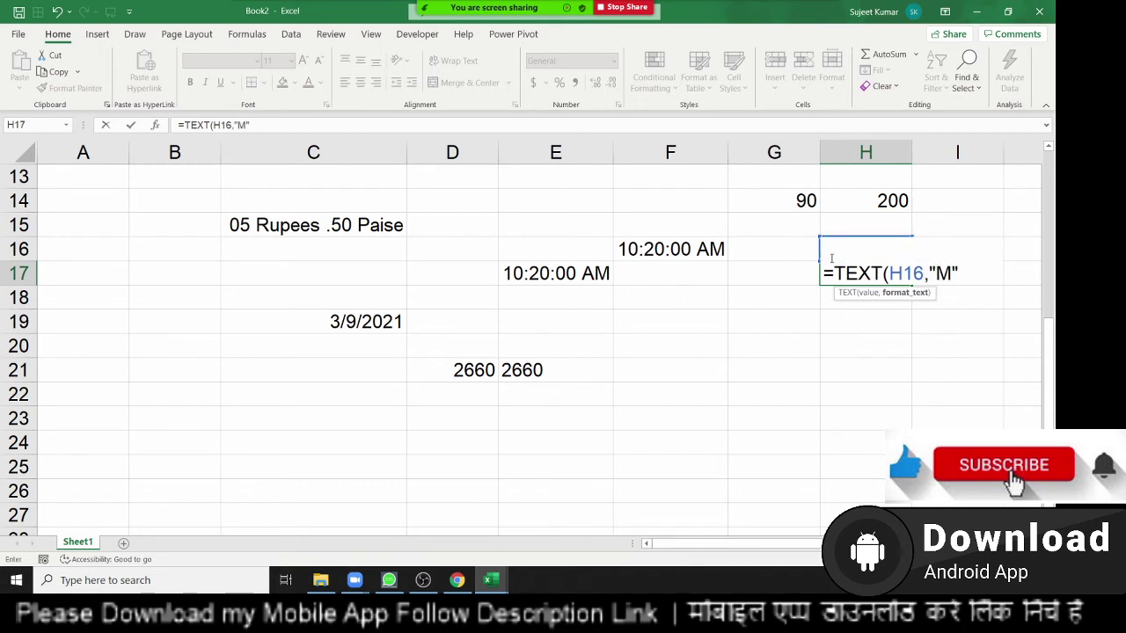
key(BackSpace)
key(BackSpace)
text([M]")
text())
key(Return)
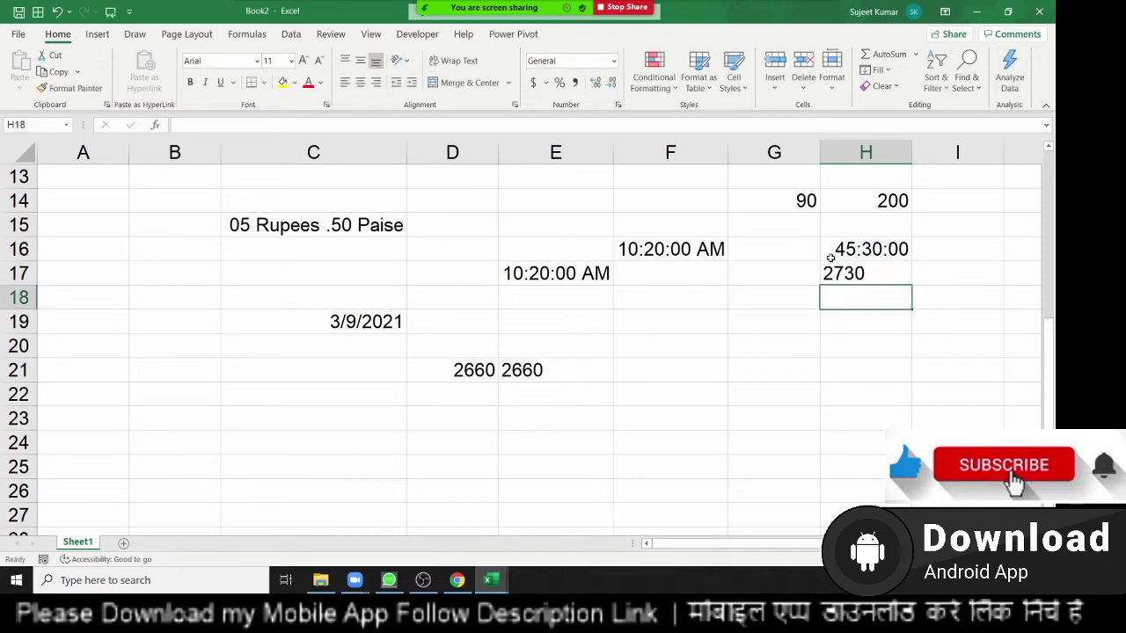
- Divide H17 by 90 in H18 (30.33333), then multiply that by 200 in H19
text(=)
key(Up)
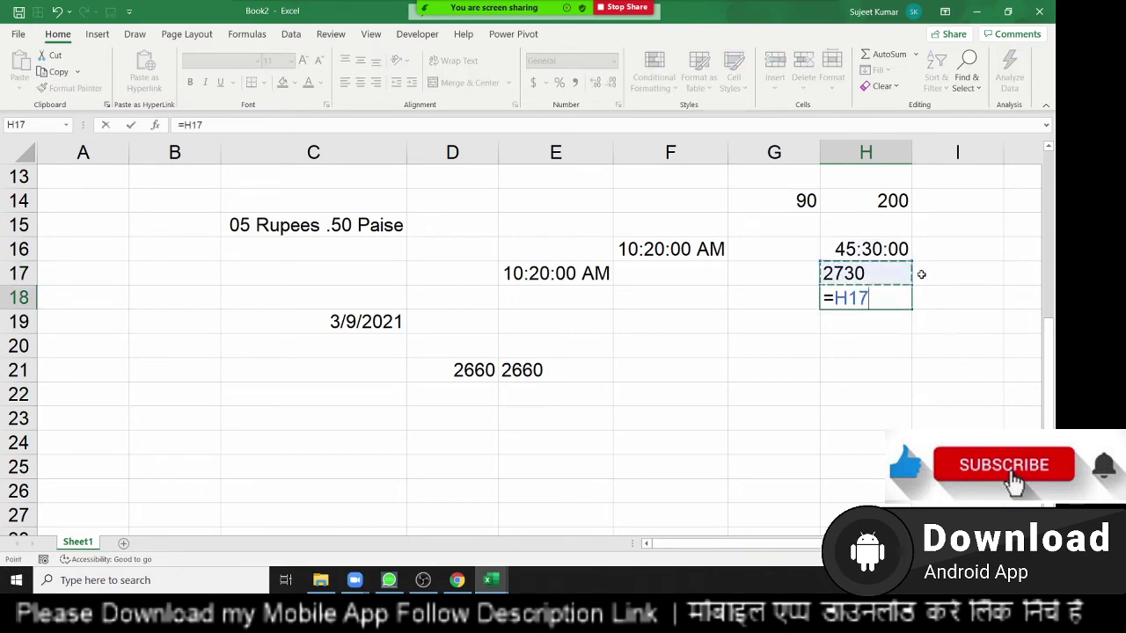
text(/90)
key(Return)
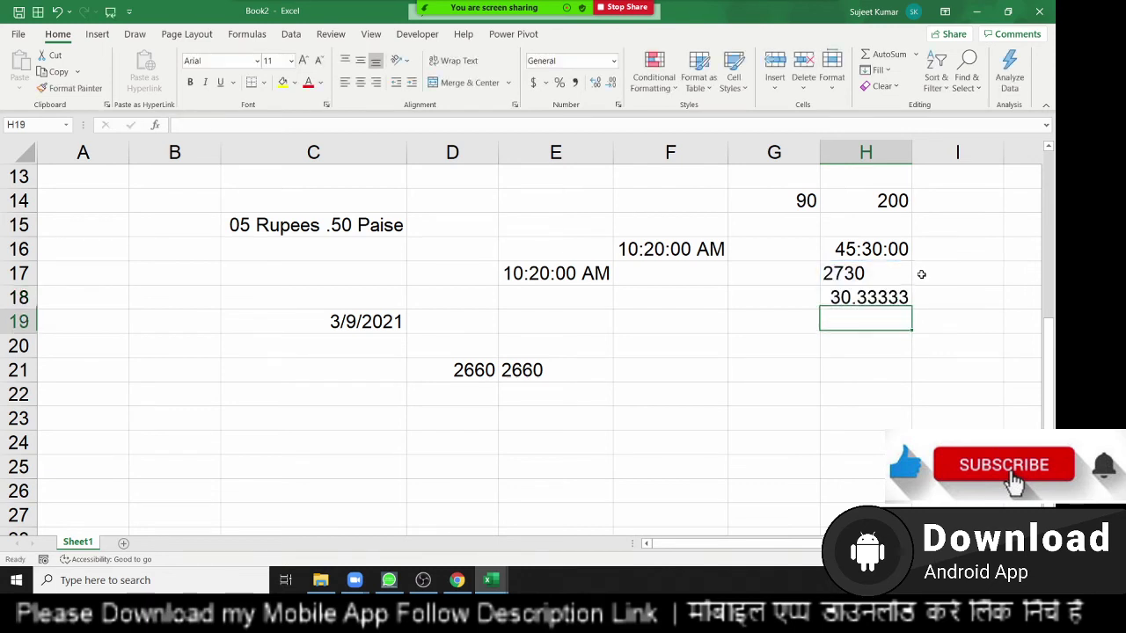
text(=)
key(Up)
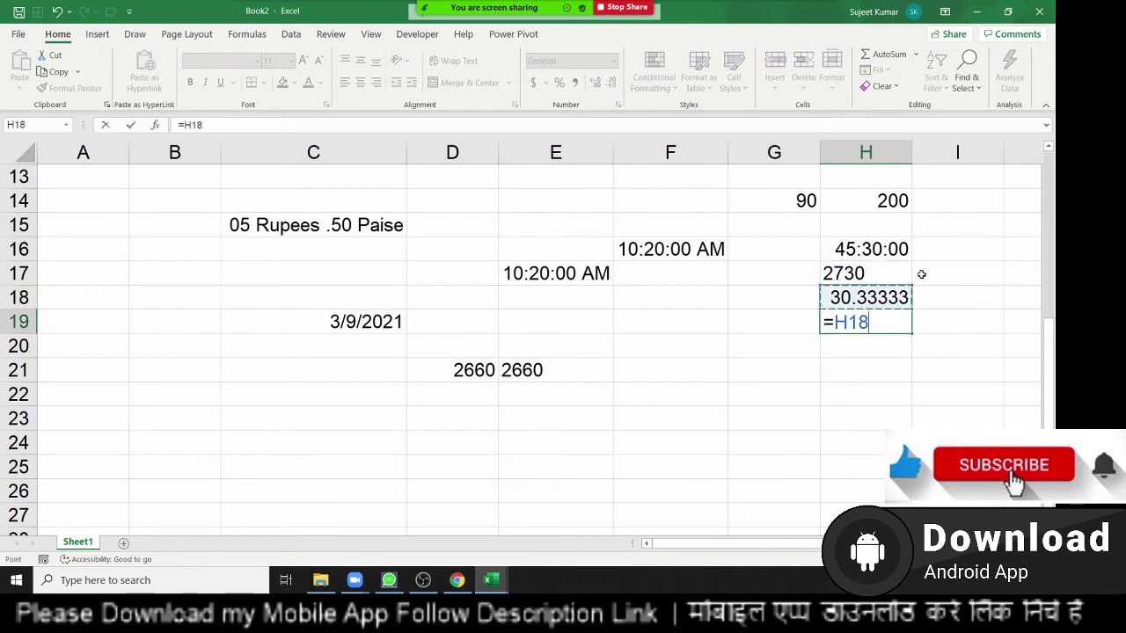
text(*20)
key(Return)
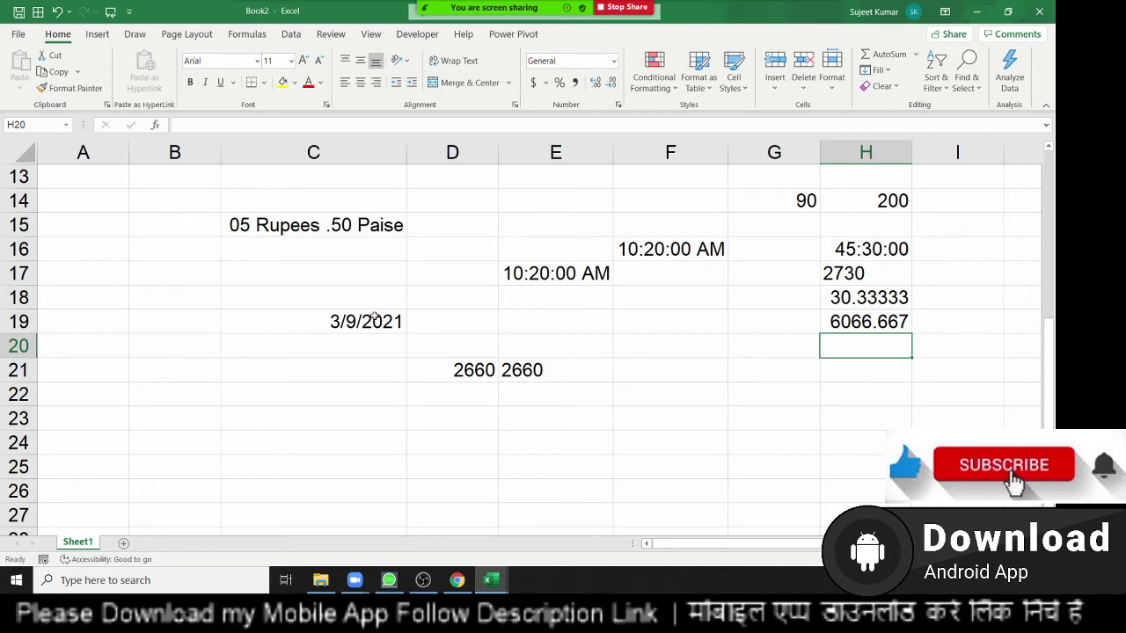
- Review Sheet1's results and the C2 formula, select G16:H19, then add a blank Sheet2
scroll(483, 313, up, 2)
scroll(483, 314, up, 2)
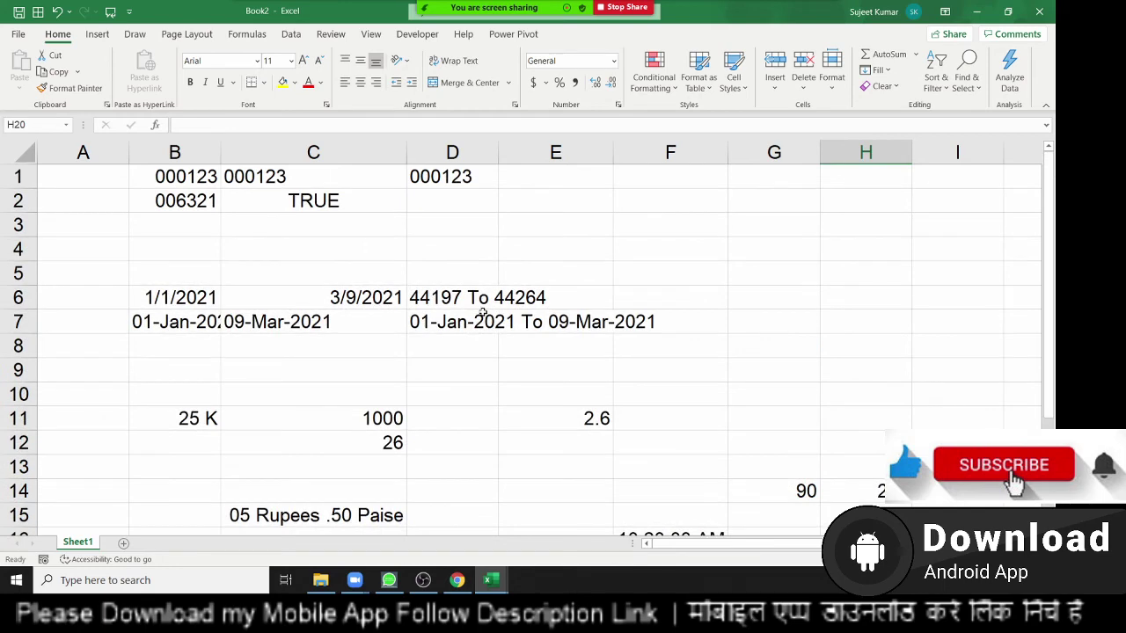
scroll(483, 314, down, 2)
scroll(492, 310, down, 2)
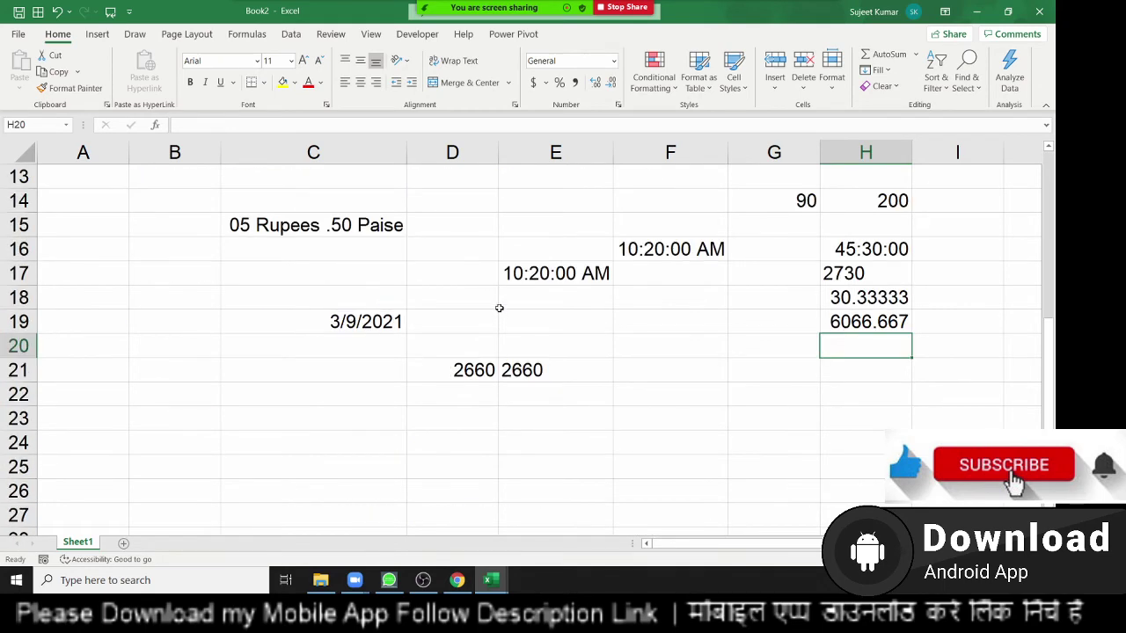
scroll(496, 312, up, 3)
scroll(385, 294, up, 1)
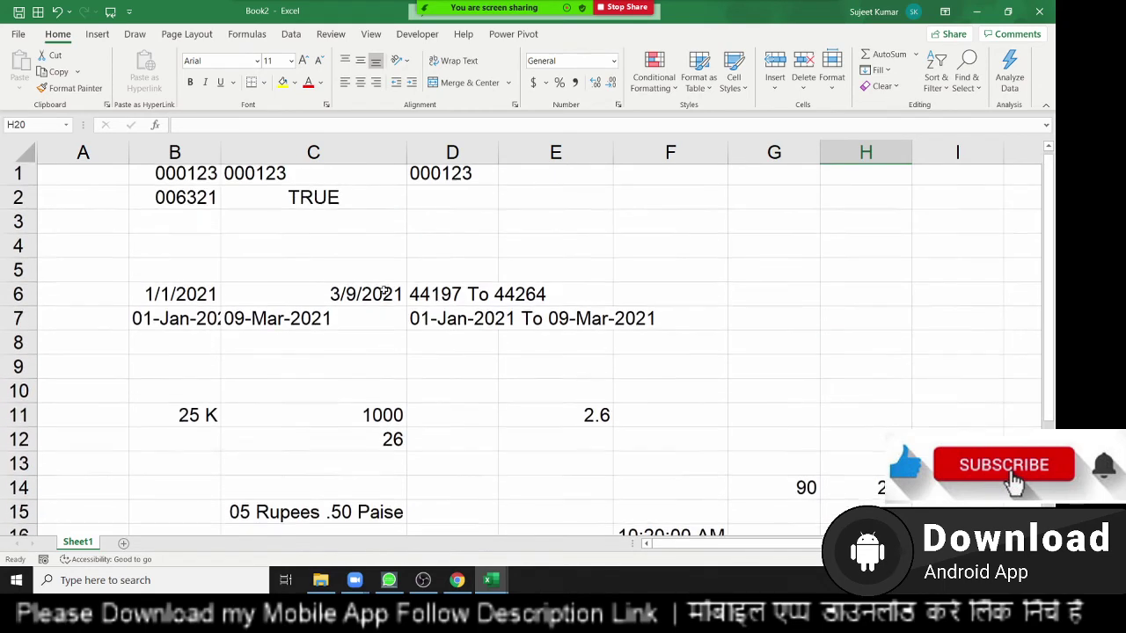
click(335, 201)
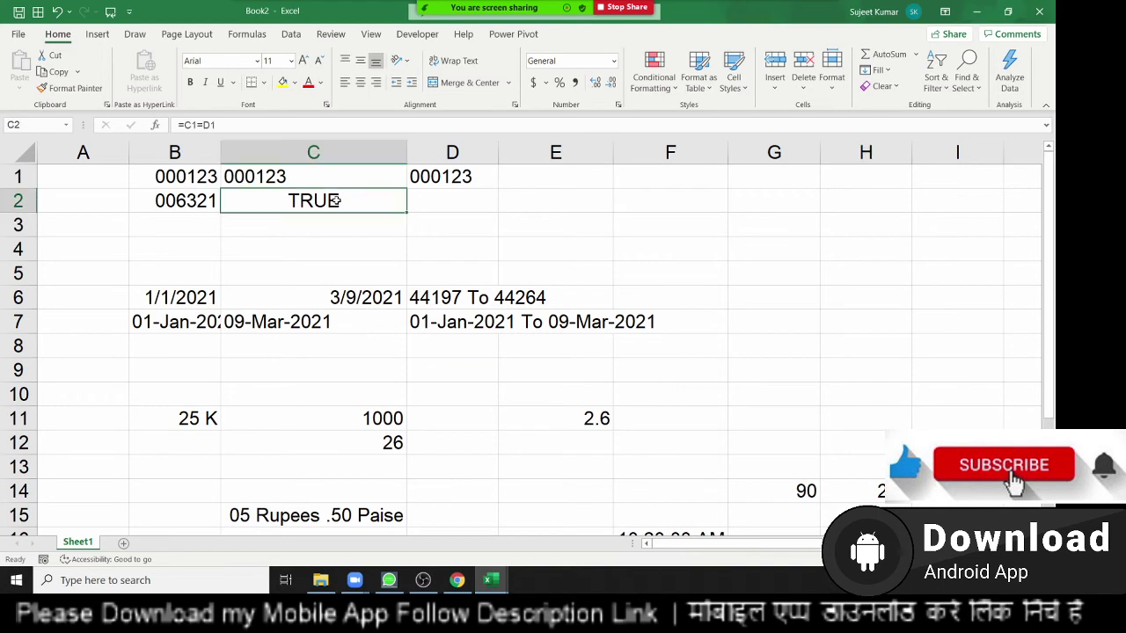
scroll(334, 215, down, 3)
scroll(786, 359, down, 2)
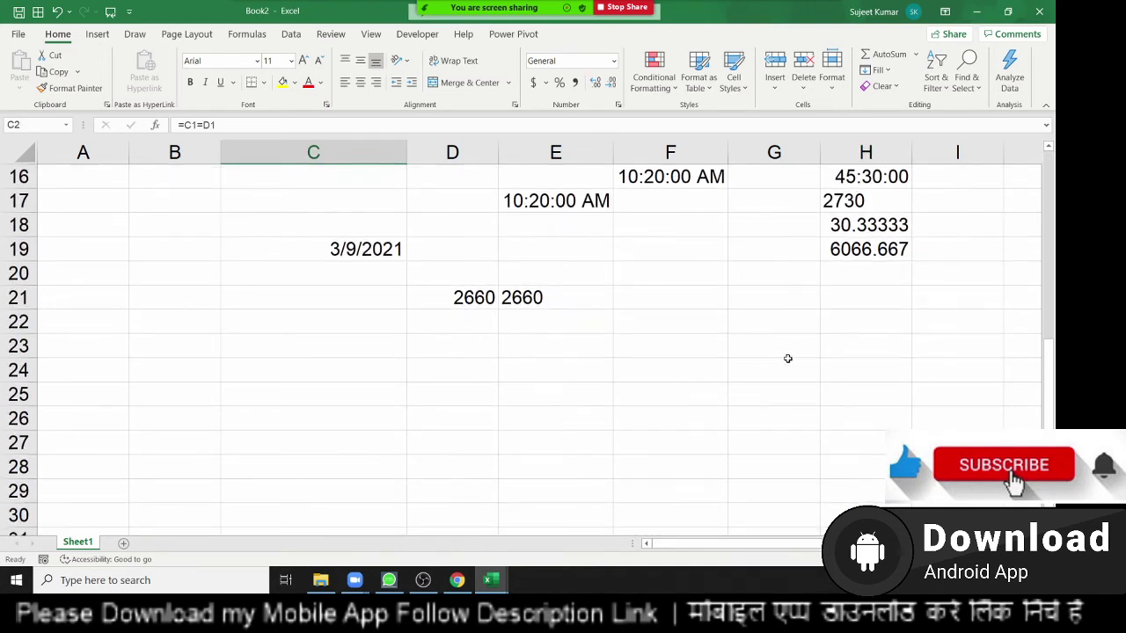
drag(848, 251, 814, 176)
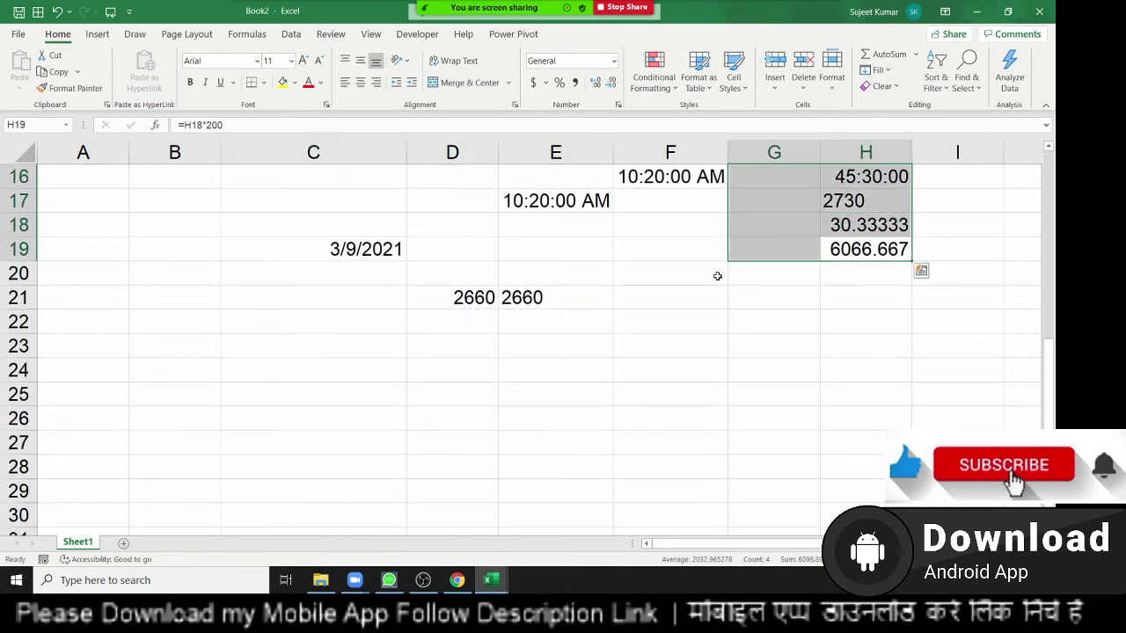
scroll(714, 278, up, 4)
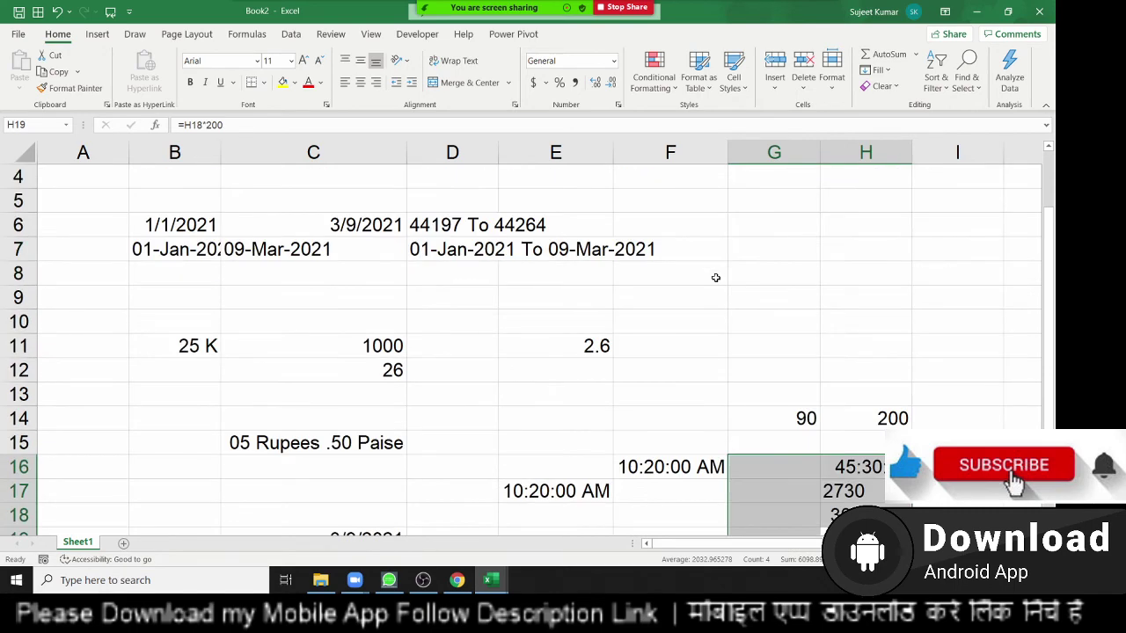
click(123, 543)
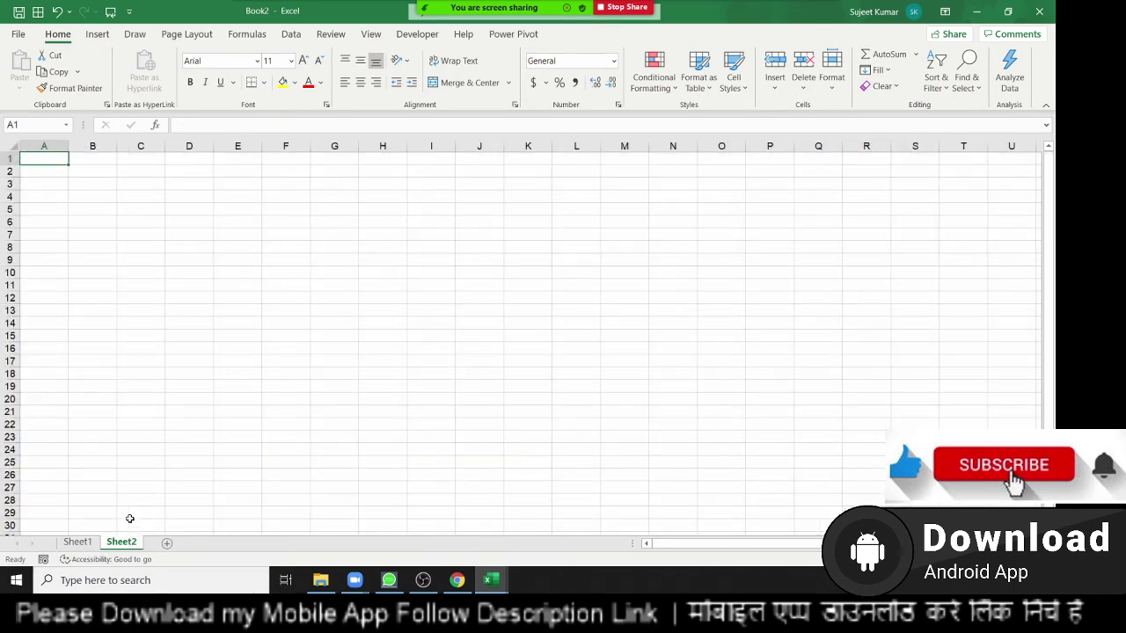
- Add the headers Name and Address in A1:B1, and enter 'F202 New Delhi 110062' in B2
text(Name)
key(Tab)
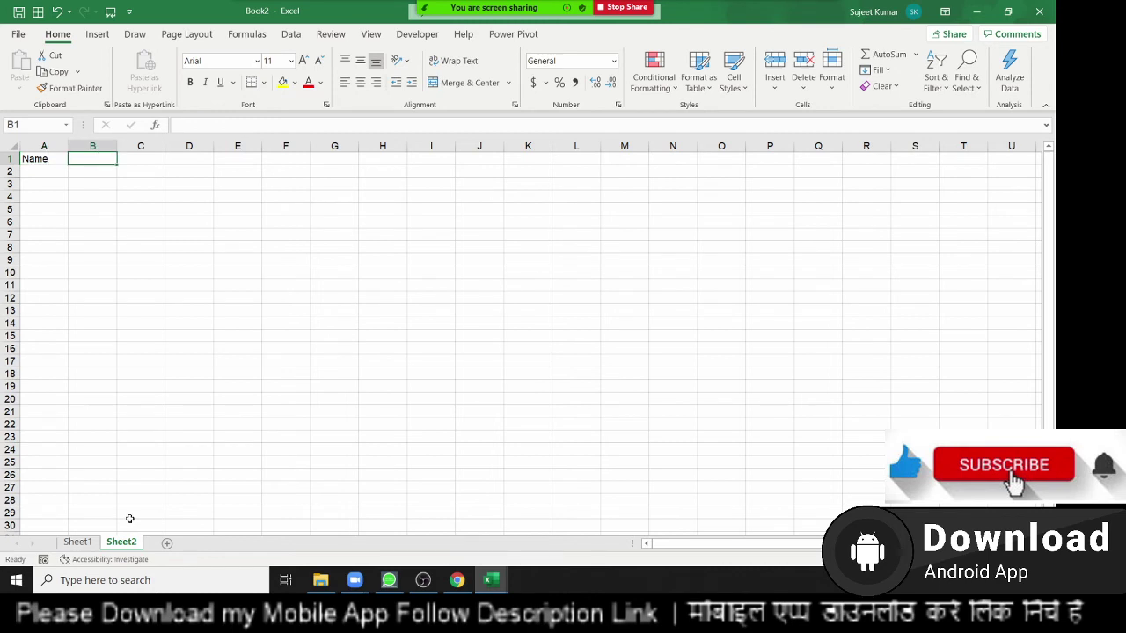
text(Add)
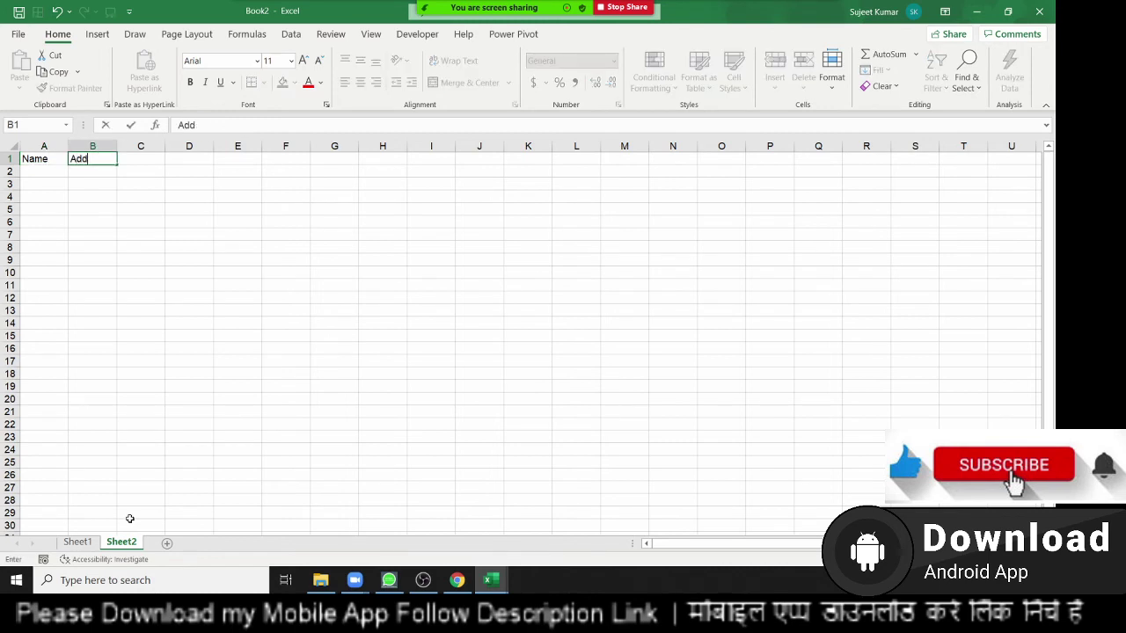
text(ress)
key(Return)
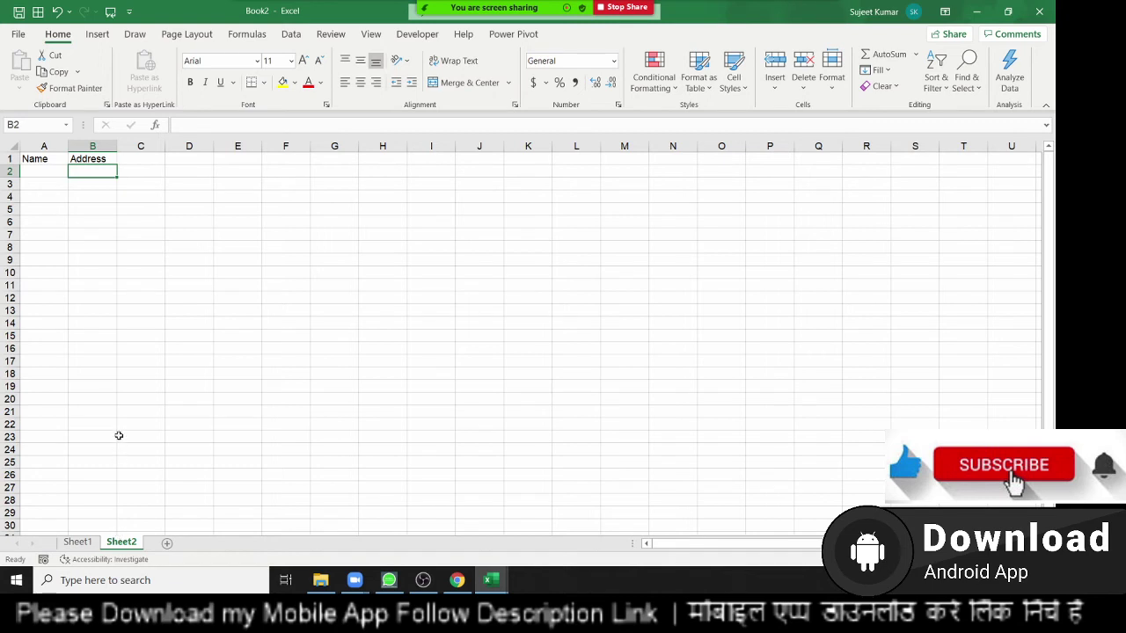
text(F202)
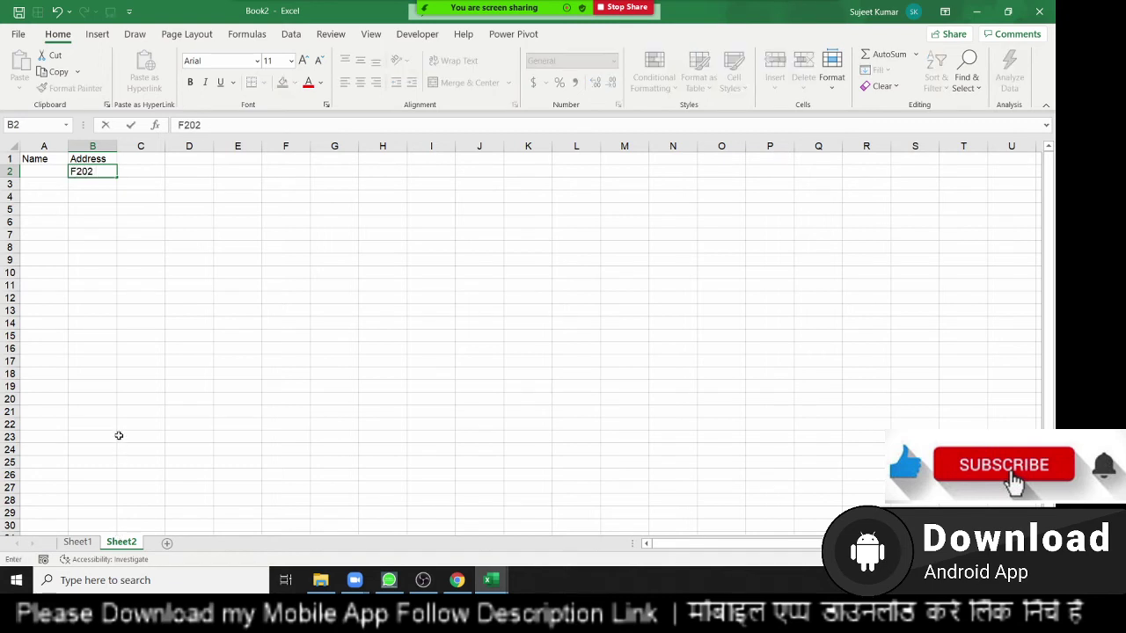
text(New Delhi )
text(110062)
key(Return)
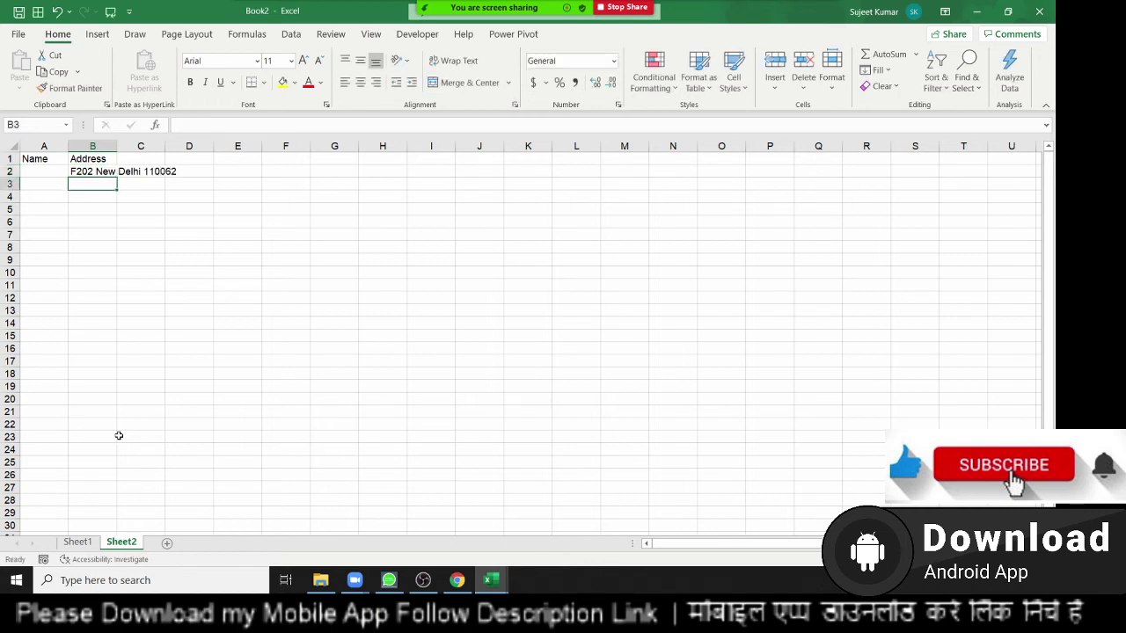
- Dismiss the Save this file prompt without saving
key(ctrl+s)
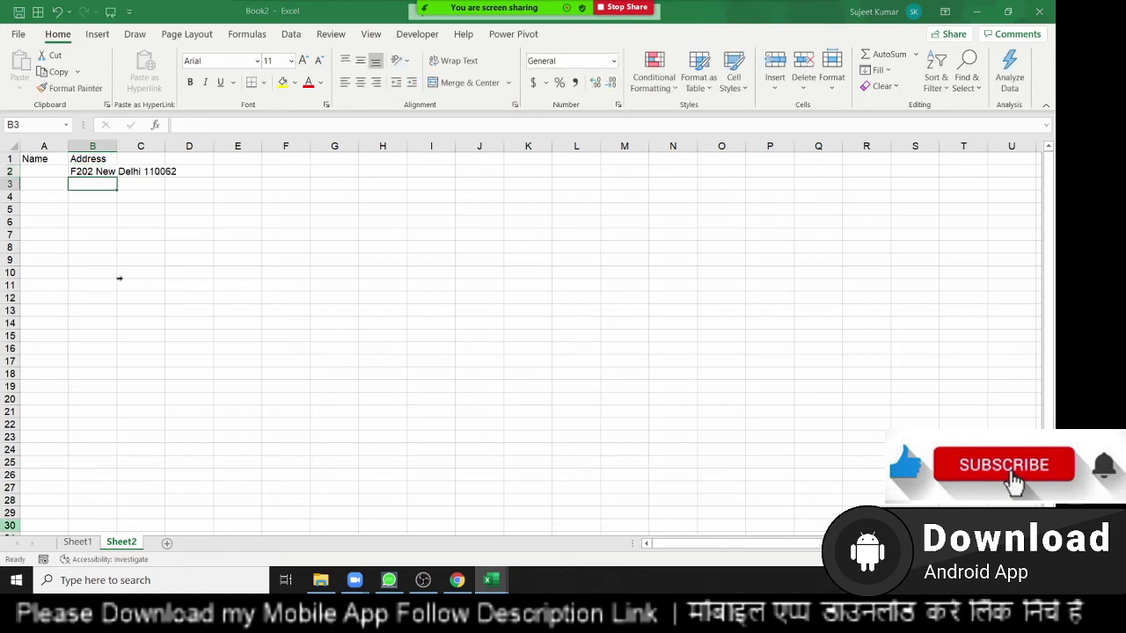
key(Return)
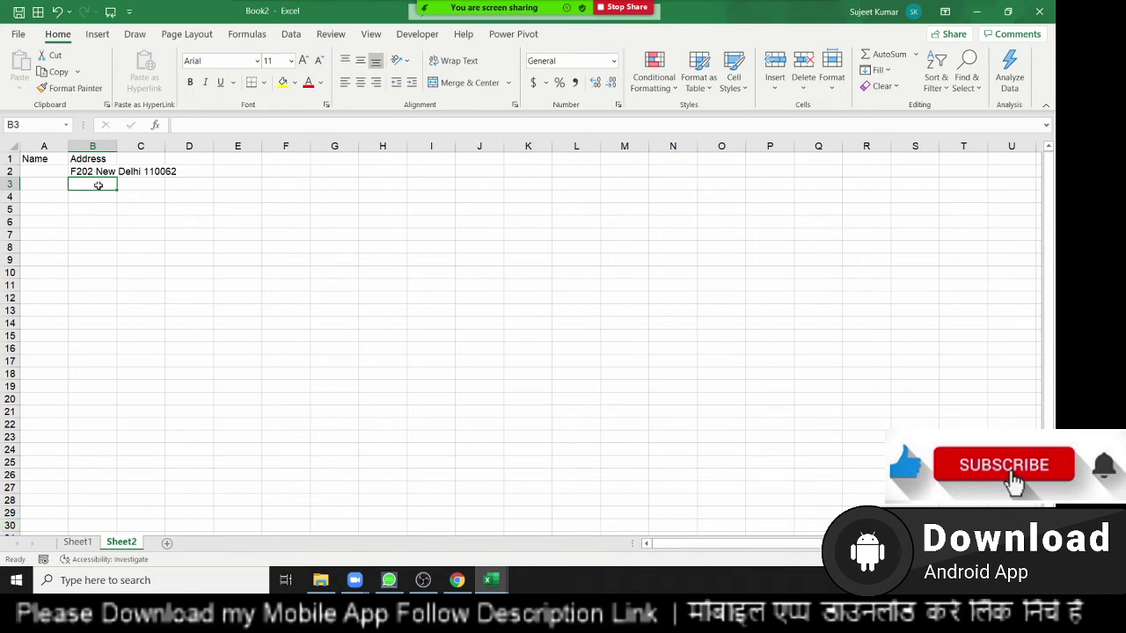
key(ctrl+s)
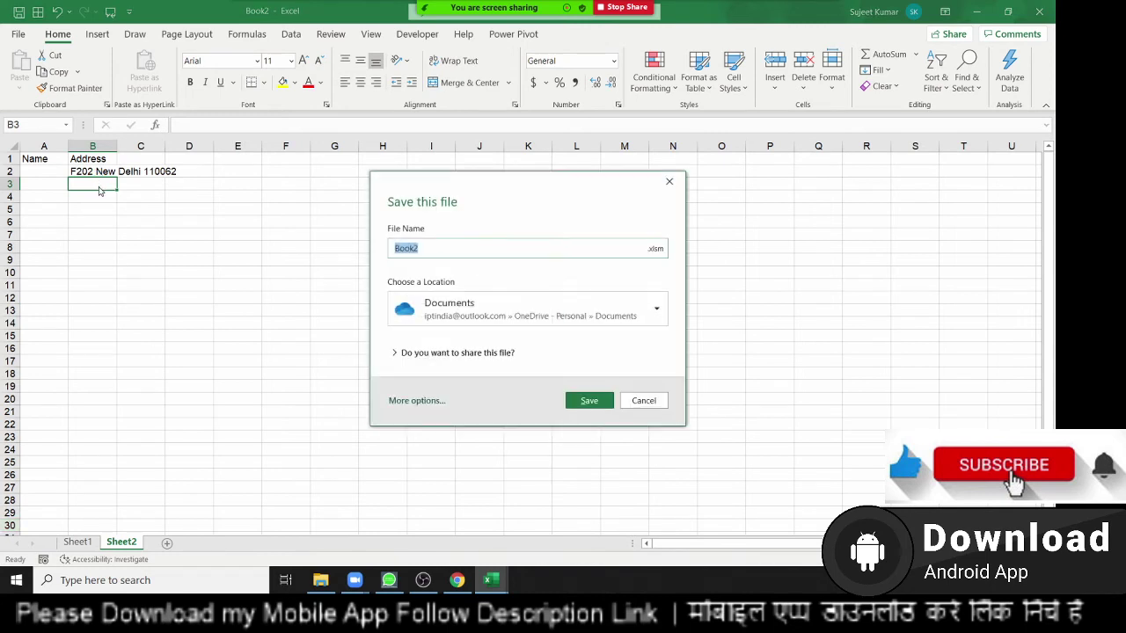
key(Return)
- Give column B the custom format @ "New Delhi 110062" so each address gets it appended
click(96, 146)
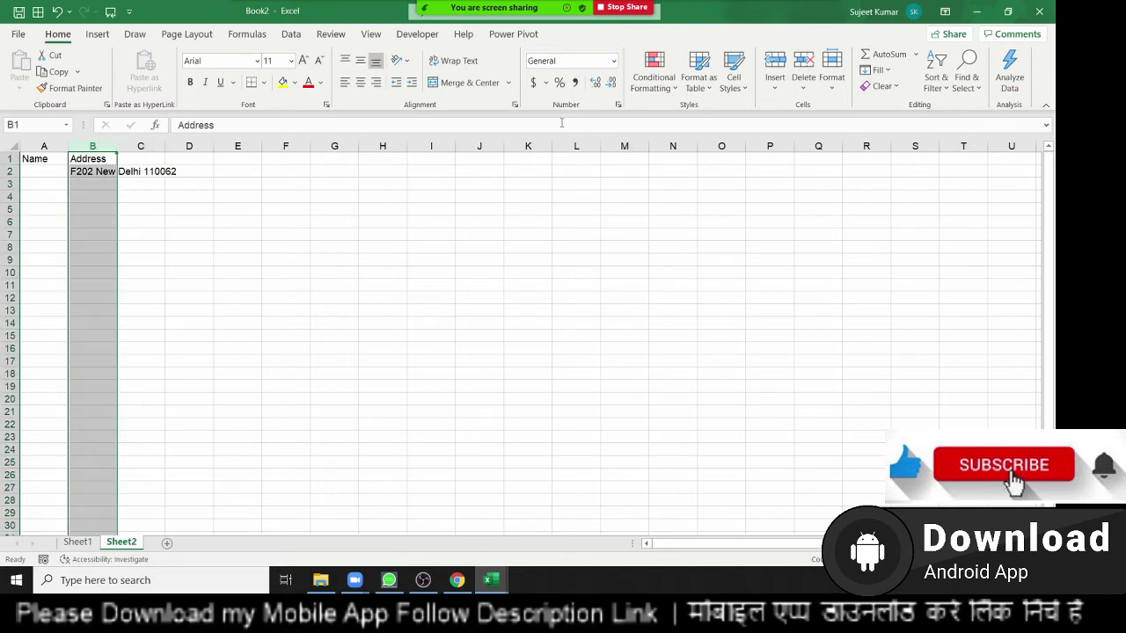
click(619, 107)
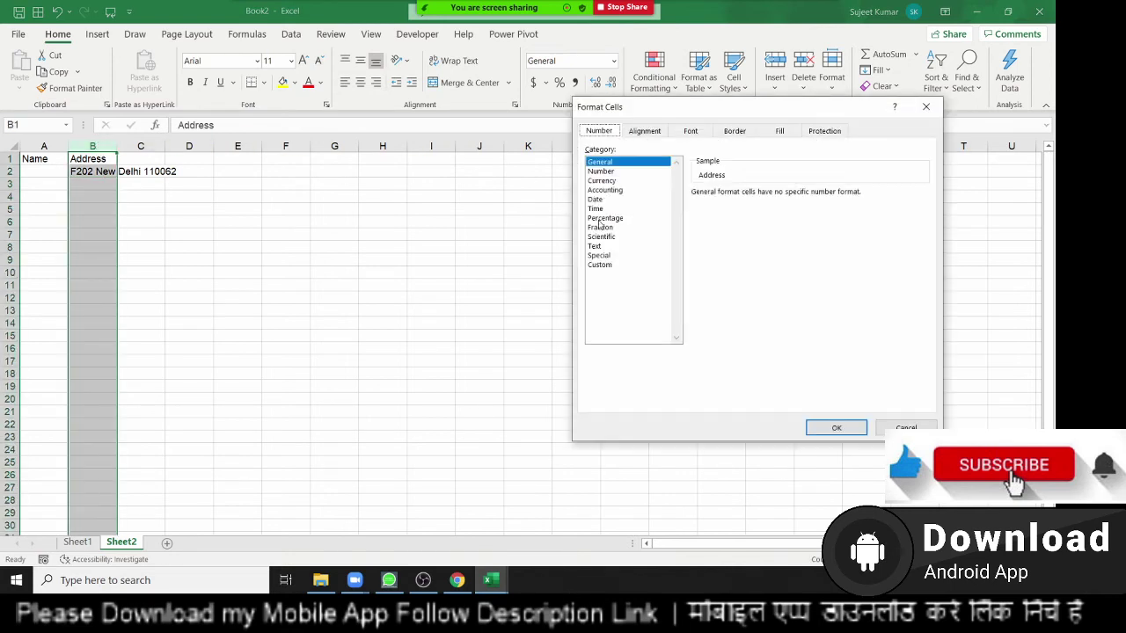
click(599, 264)
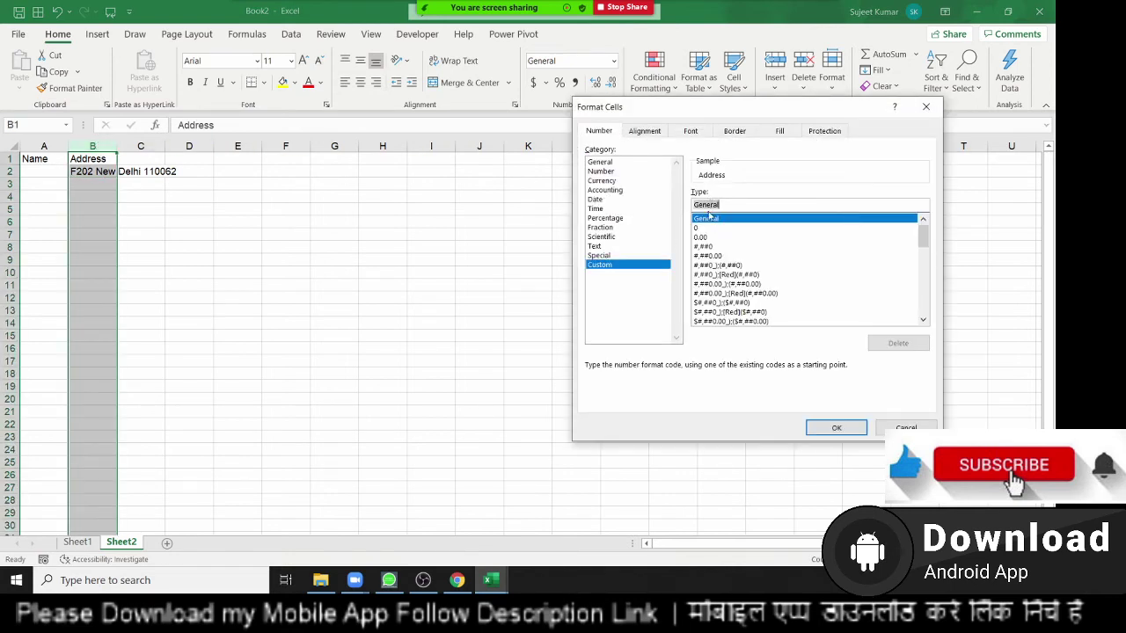
click(708, 216)
text(@)
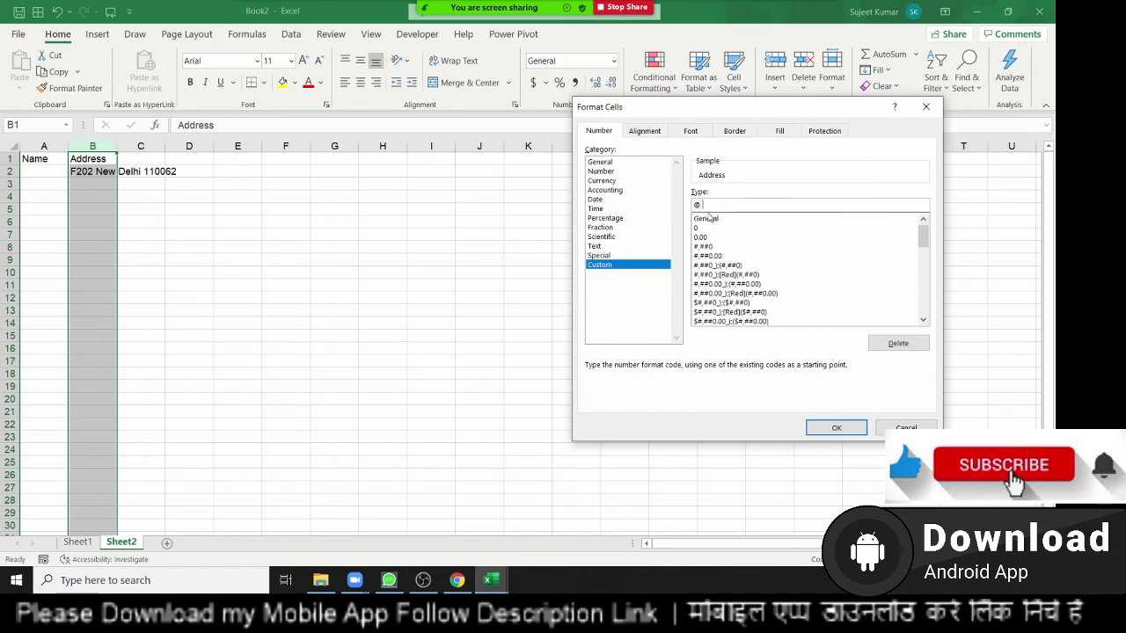
text( "New)
text(Delhi)
text(11006)
text(2")
key(Return)
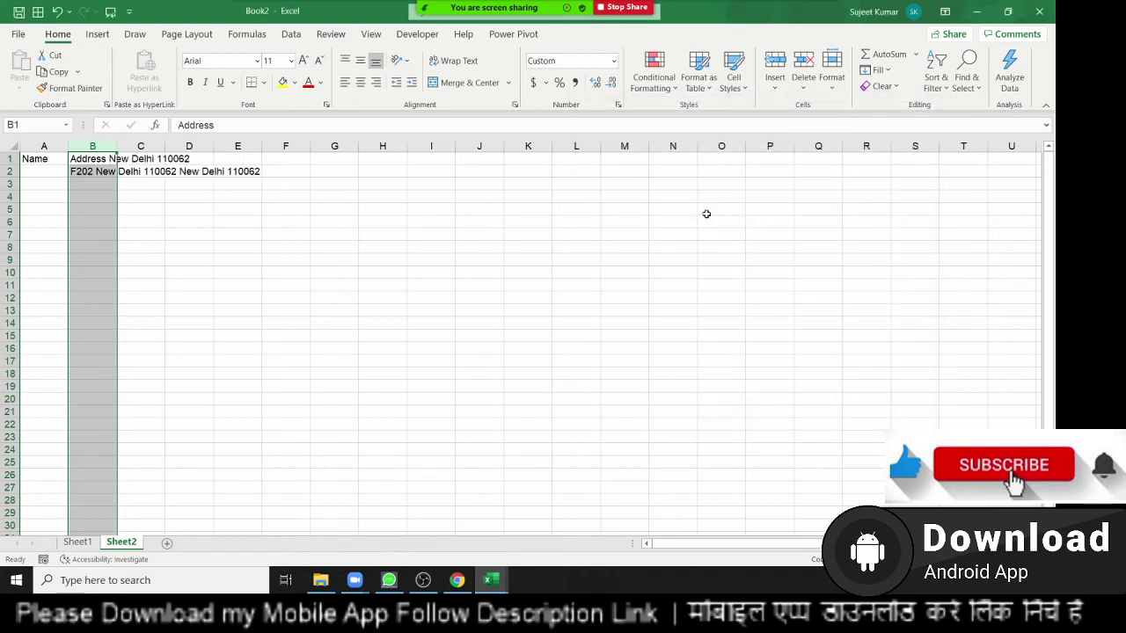
key(Up)
key(Right)
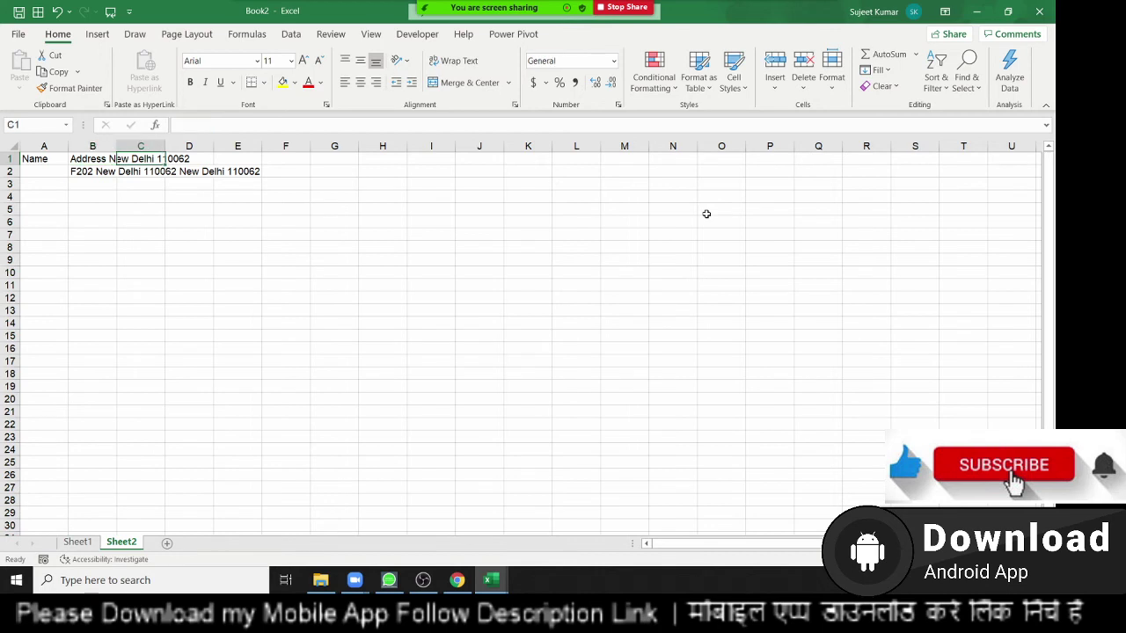
- Retype the B1 header as Addess and enter addresses H277 in B3 and T71 in B4
key(Left)
key(Delete)
text(Add)
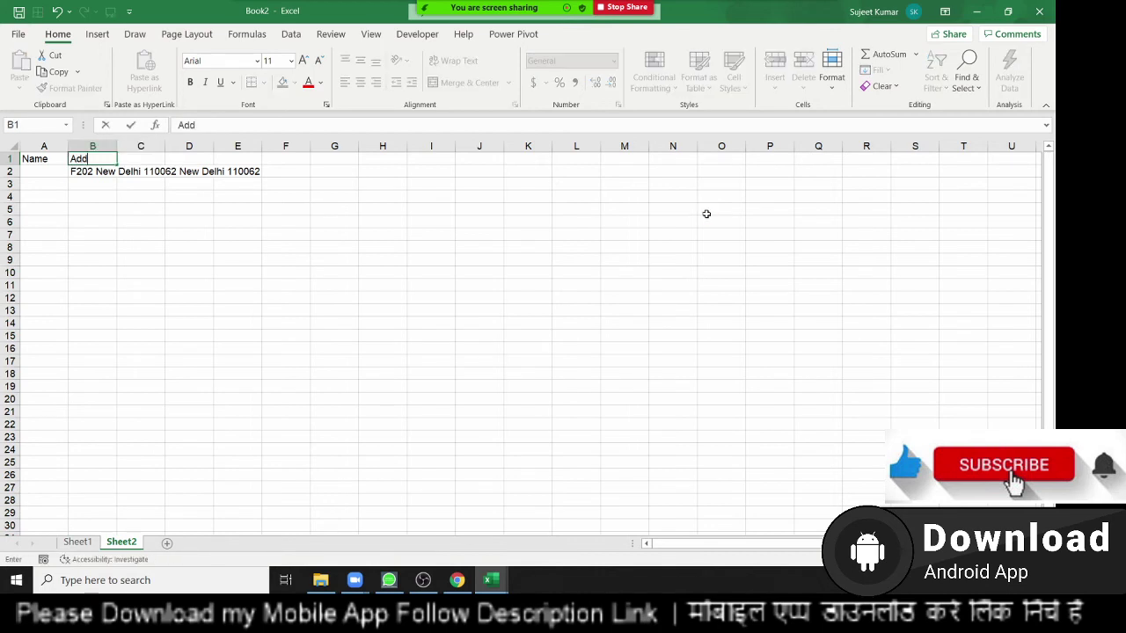
text(ess)
key(Return)
key(Down)
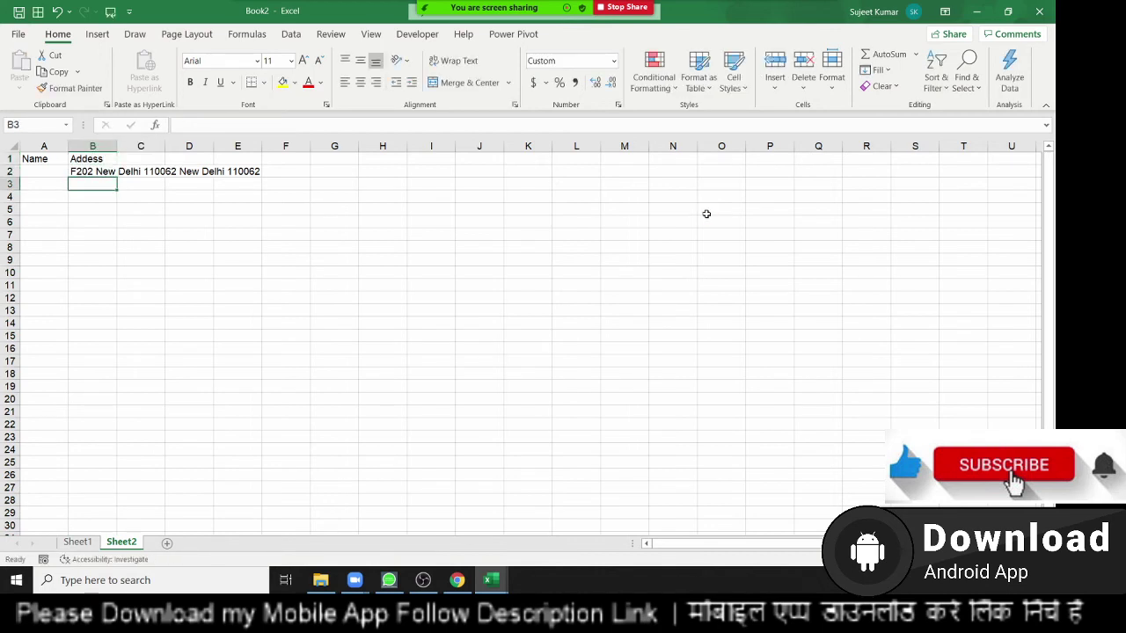
text(H277)
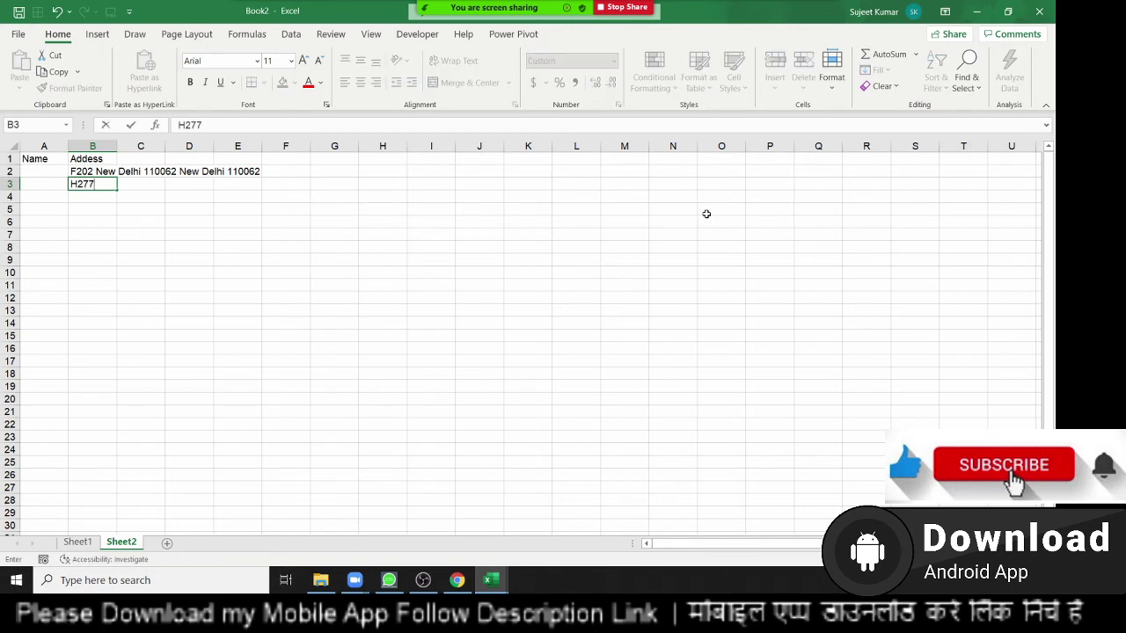
key(Return)
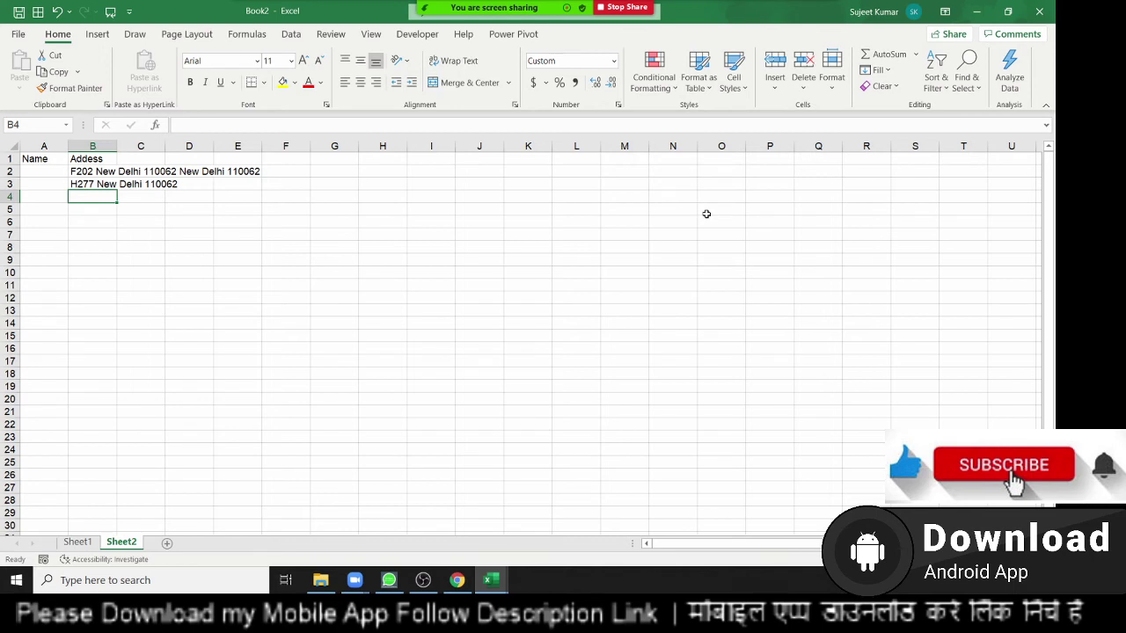
text(T7)
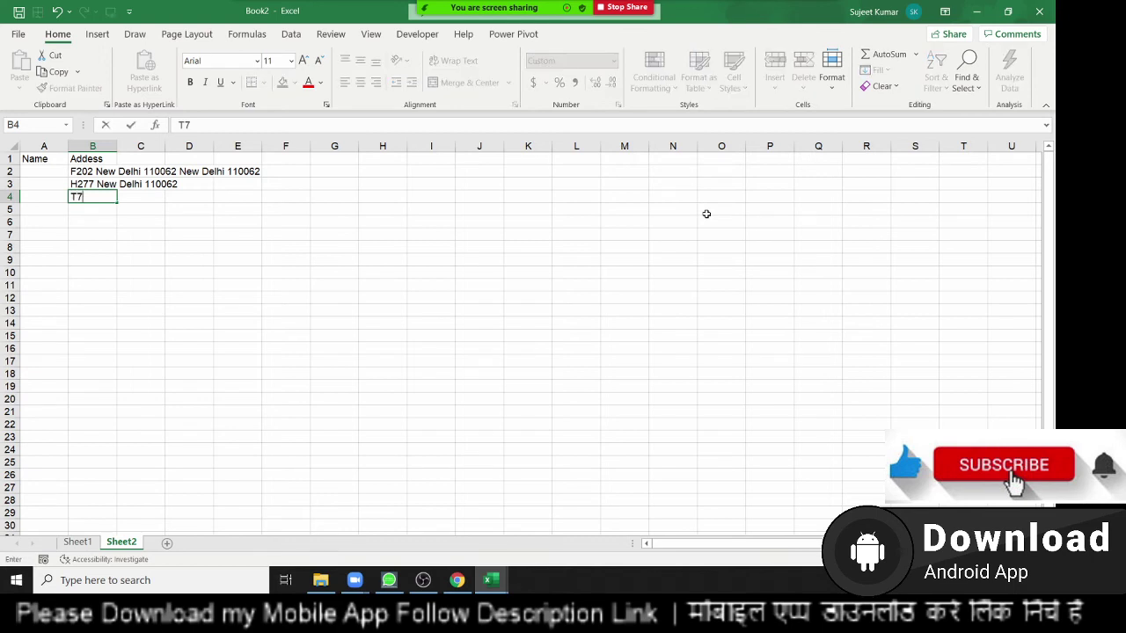
text(1)
key(Return)
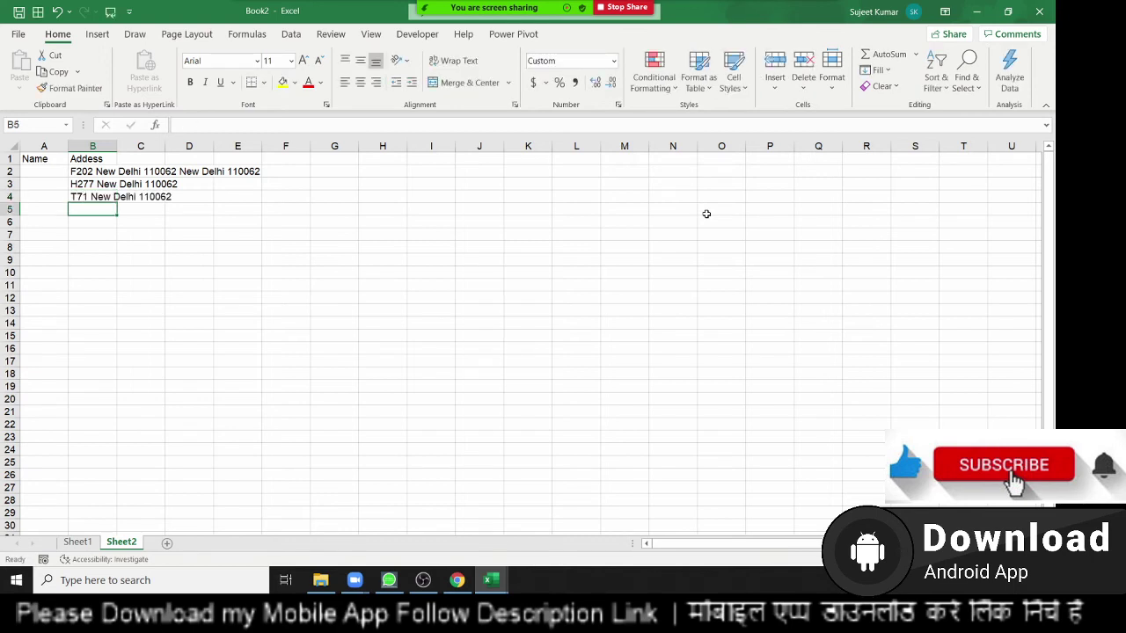
- Check B4's stored value unchanged, then open the Zoom meeting participants list
click(103, 195)
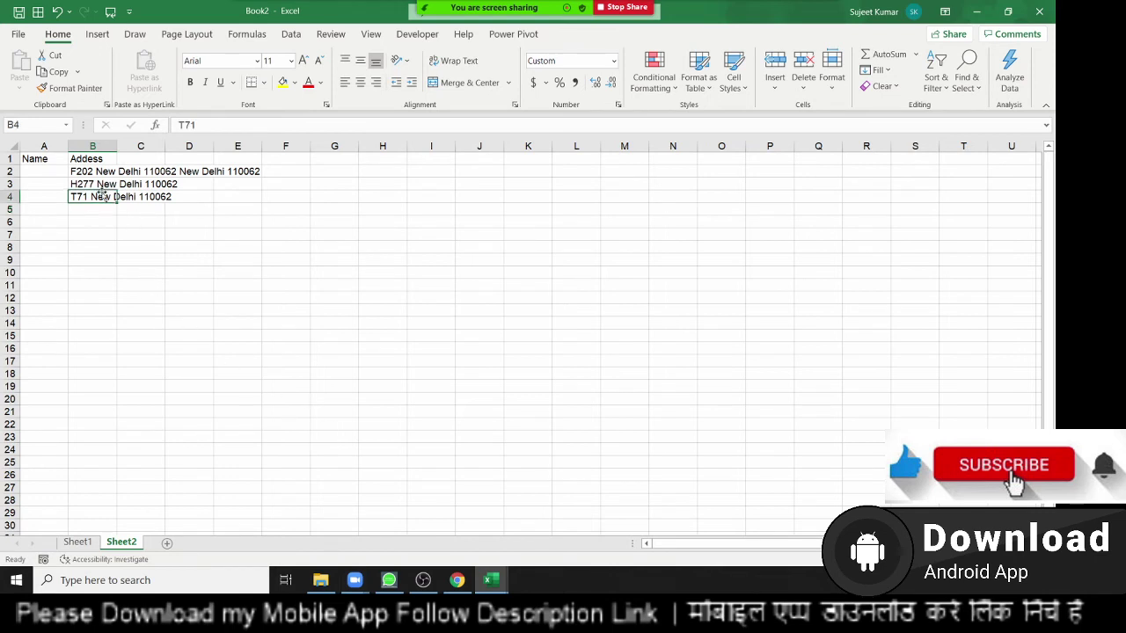
double_click(103, 195)
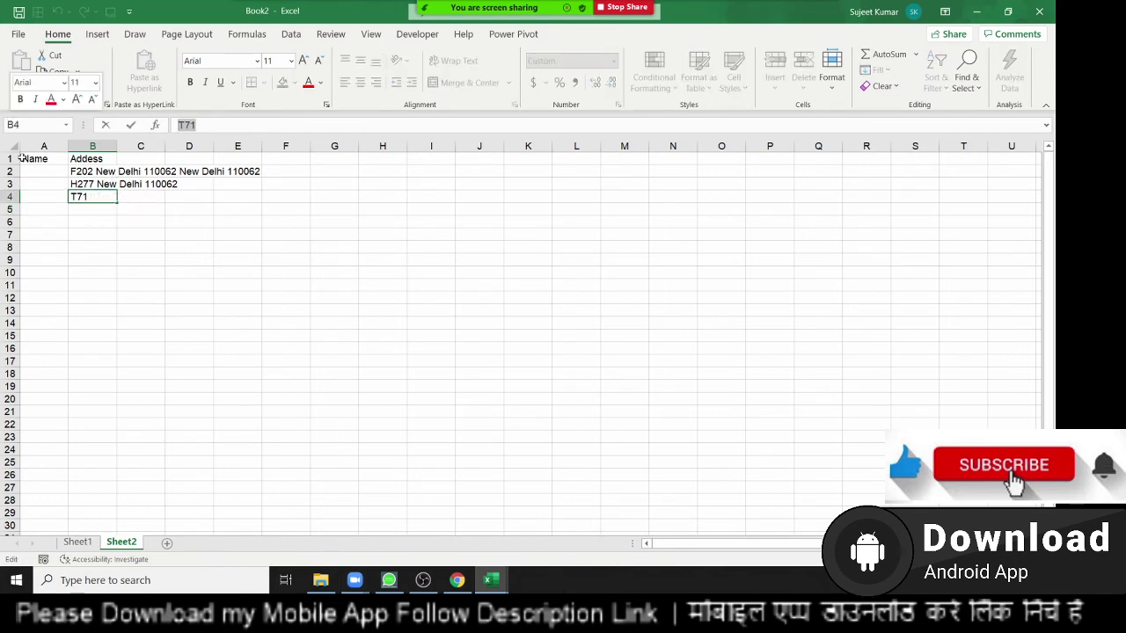
key(Return)
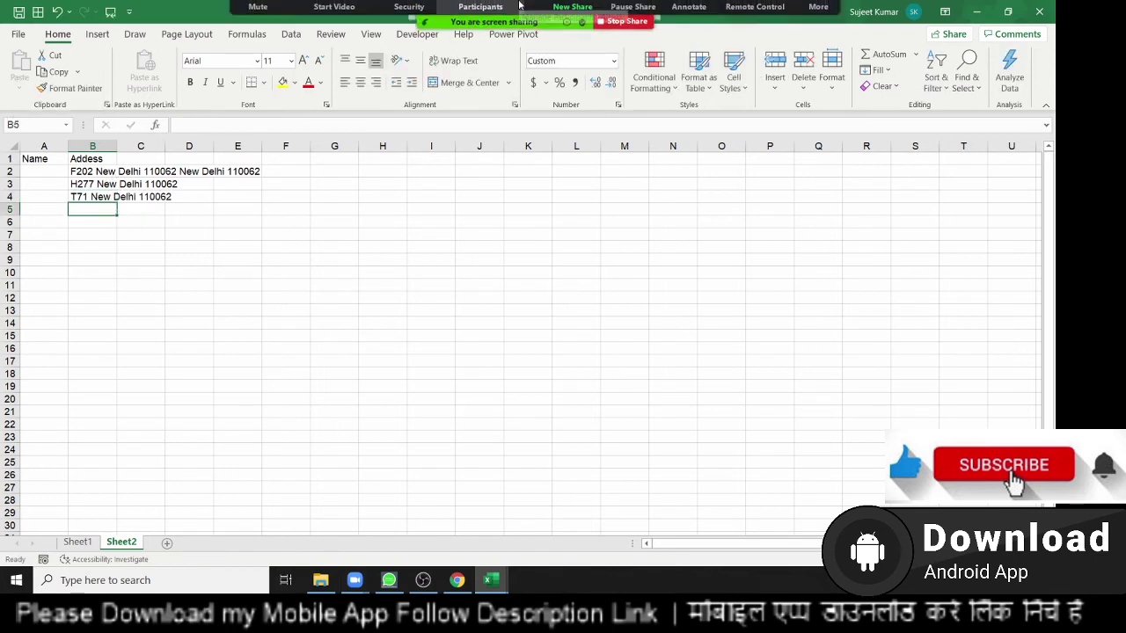
click(489, 8)
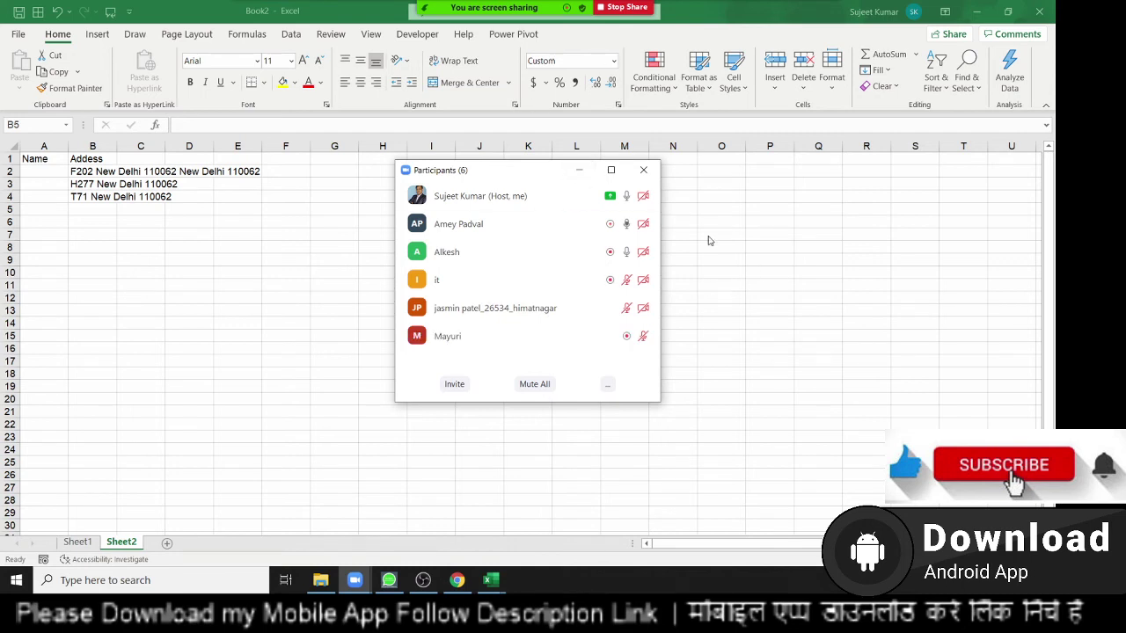
click(642, 170)
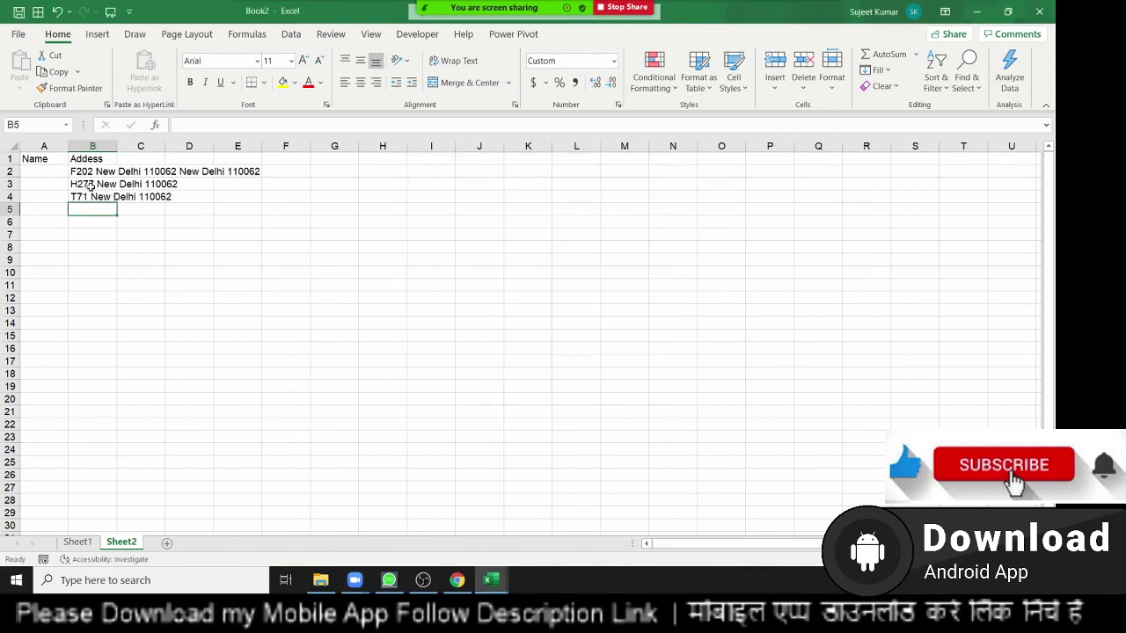
drag(91, 188, 88, 197)
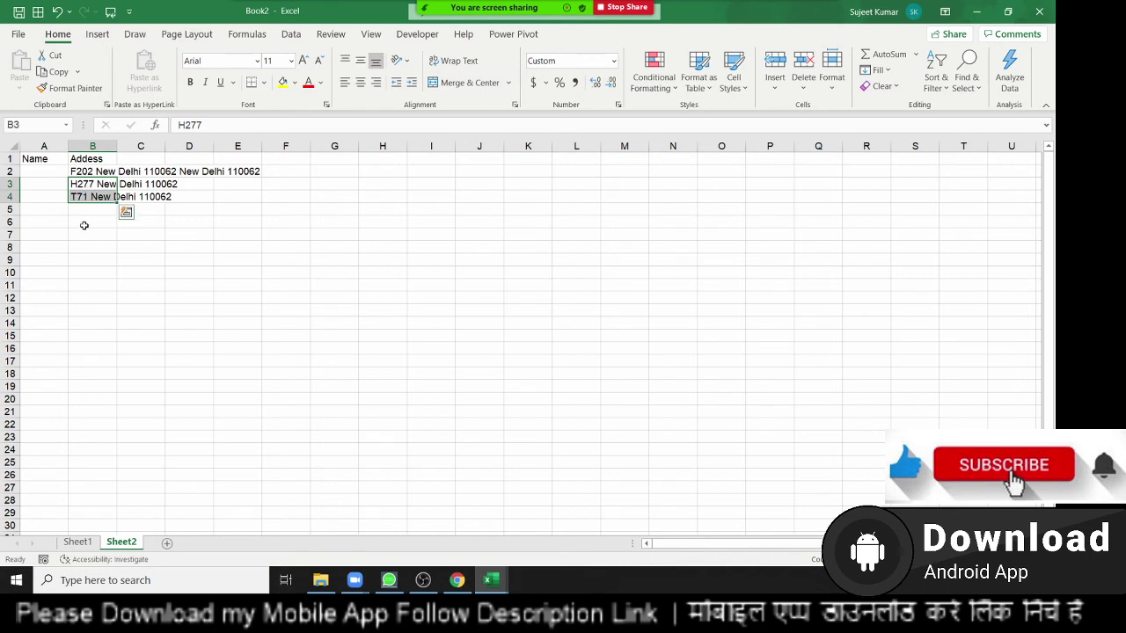
click(83, 221)
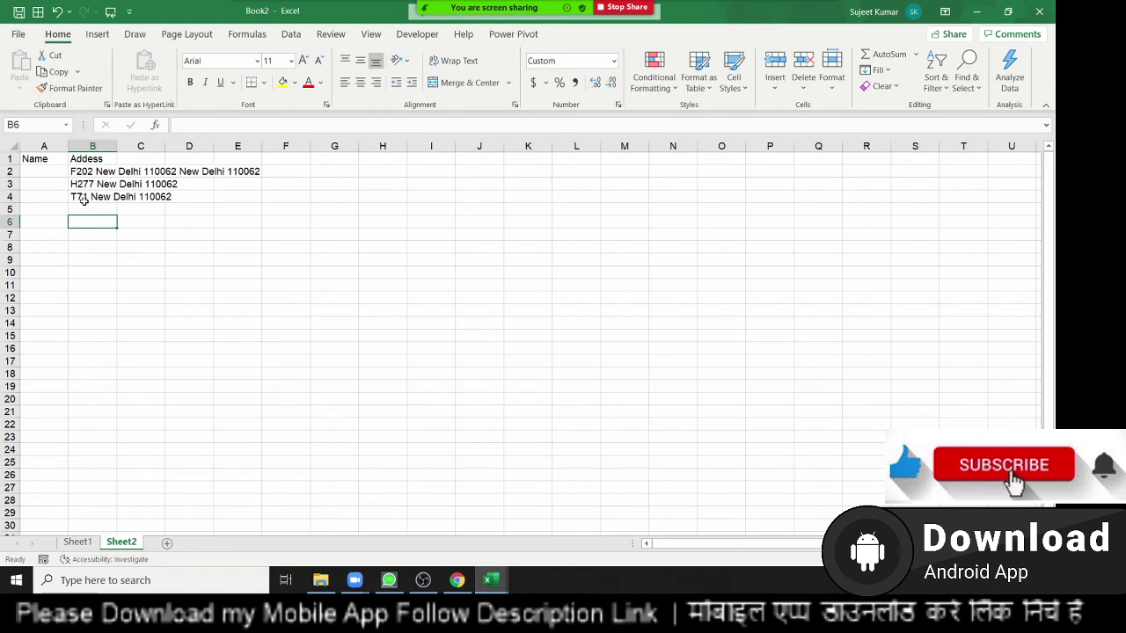
click(84, 199)
drag(84, 191, 82, 199)
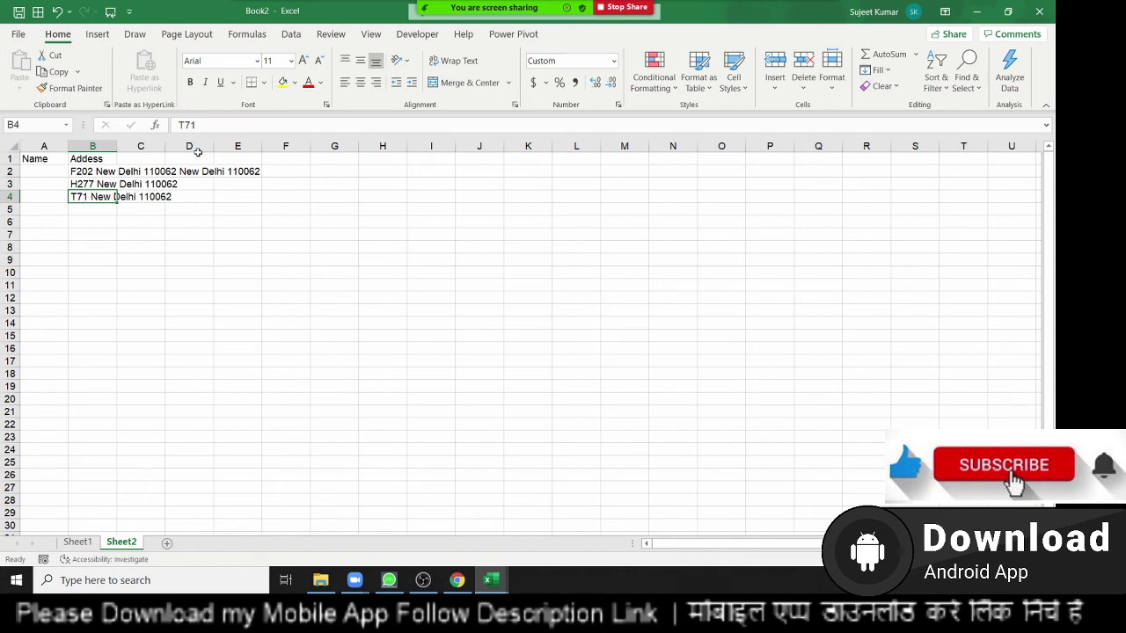
double_click(79, 197)
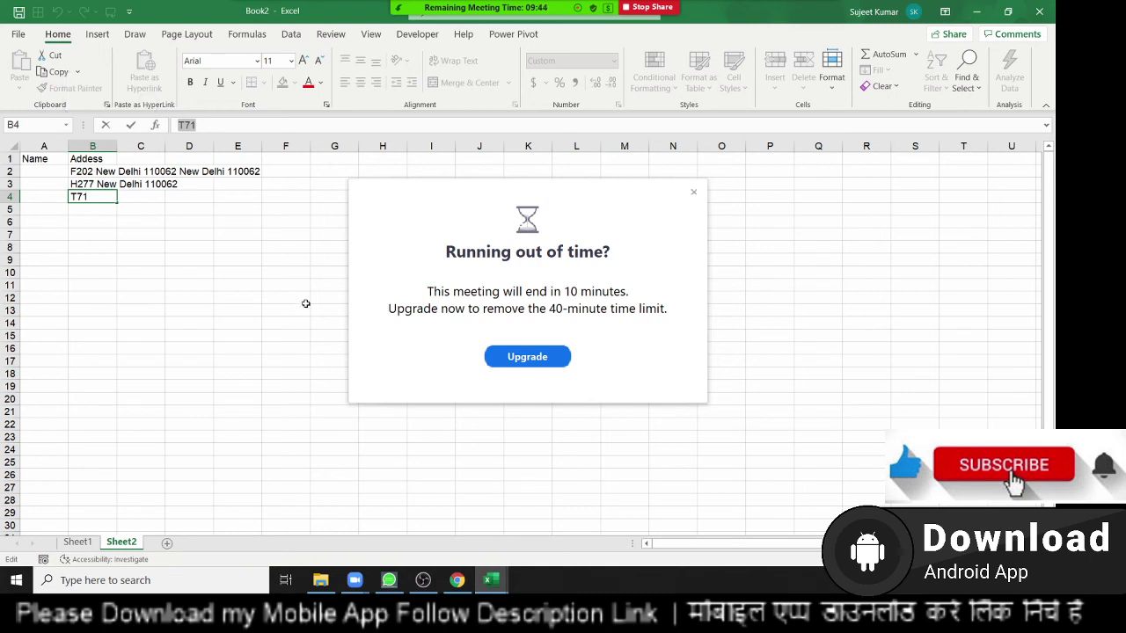
click(693, 193)
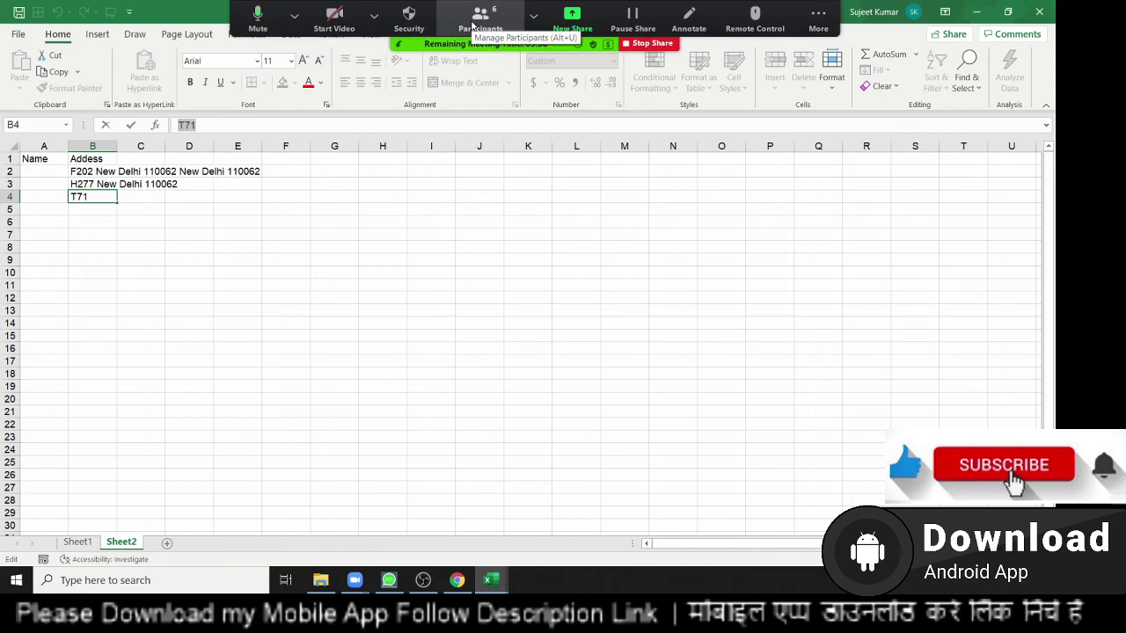
click(475, 25)
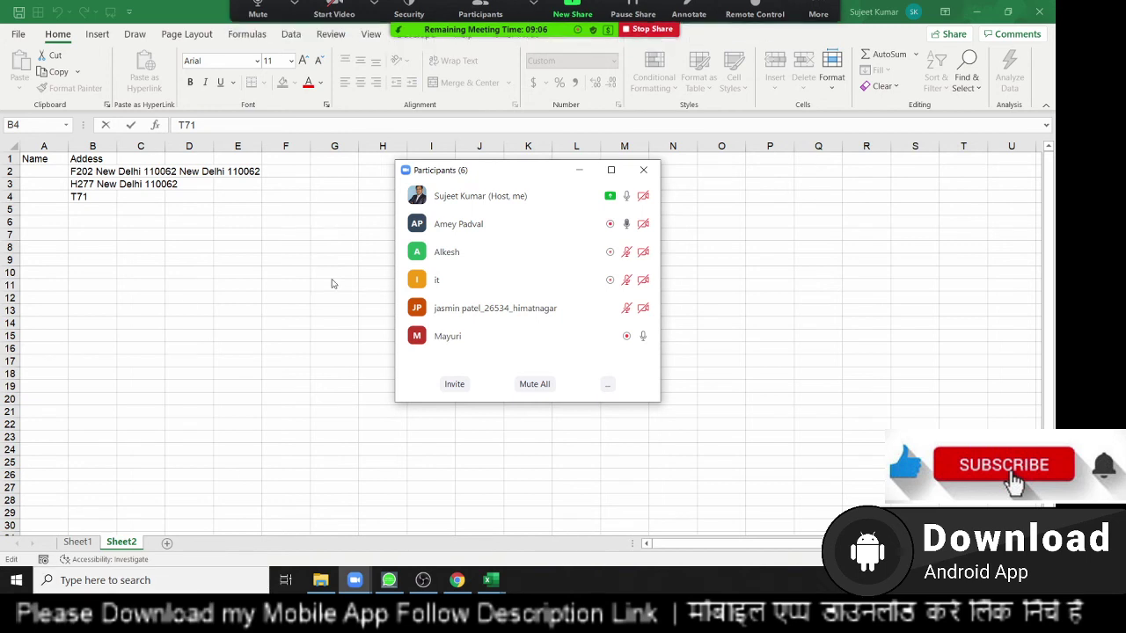
click(645, 173)
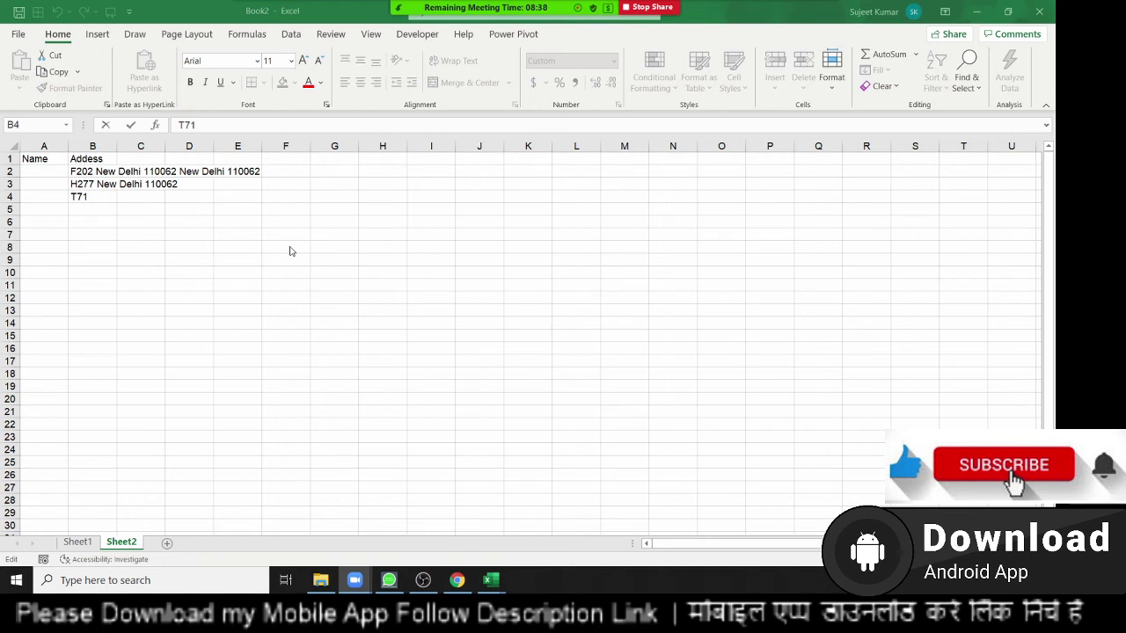
- Enter 1235, 62652 and '2523 (as text) into H2:H4
text(New Delhi 110062)
click(386, 171)
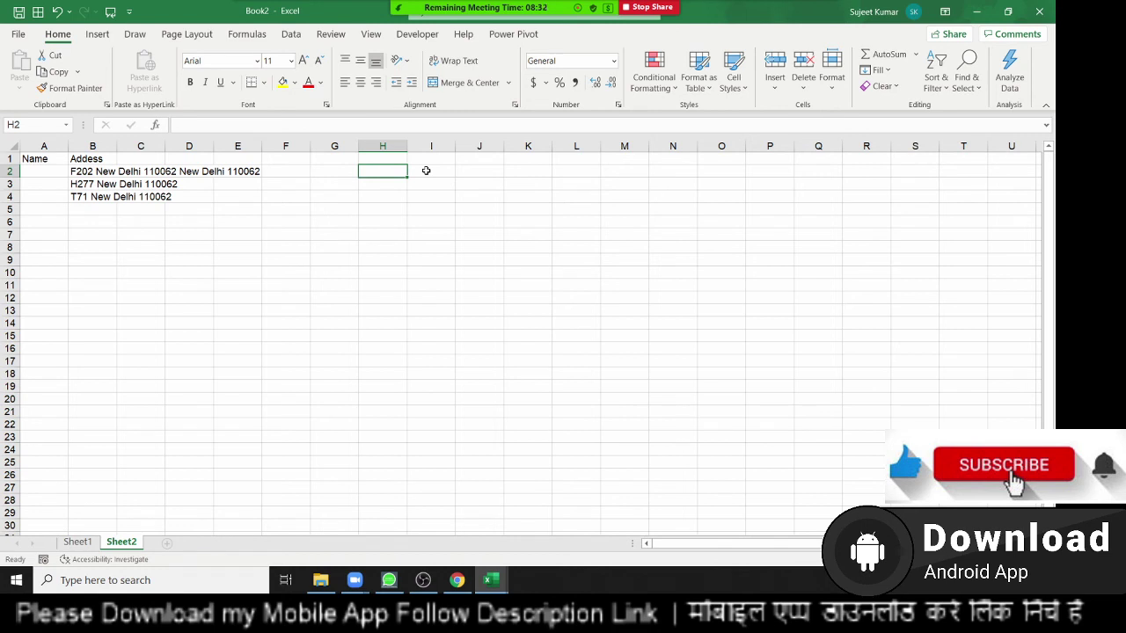
text(1235)
key(Return)
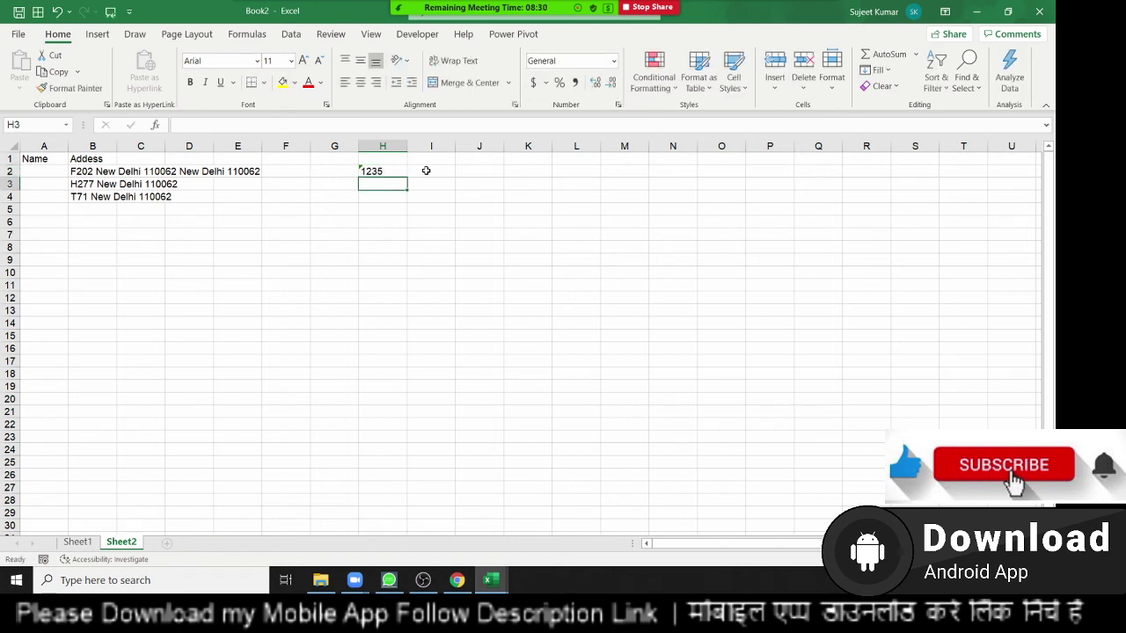
text('62652)
key(Return)
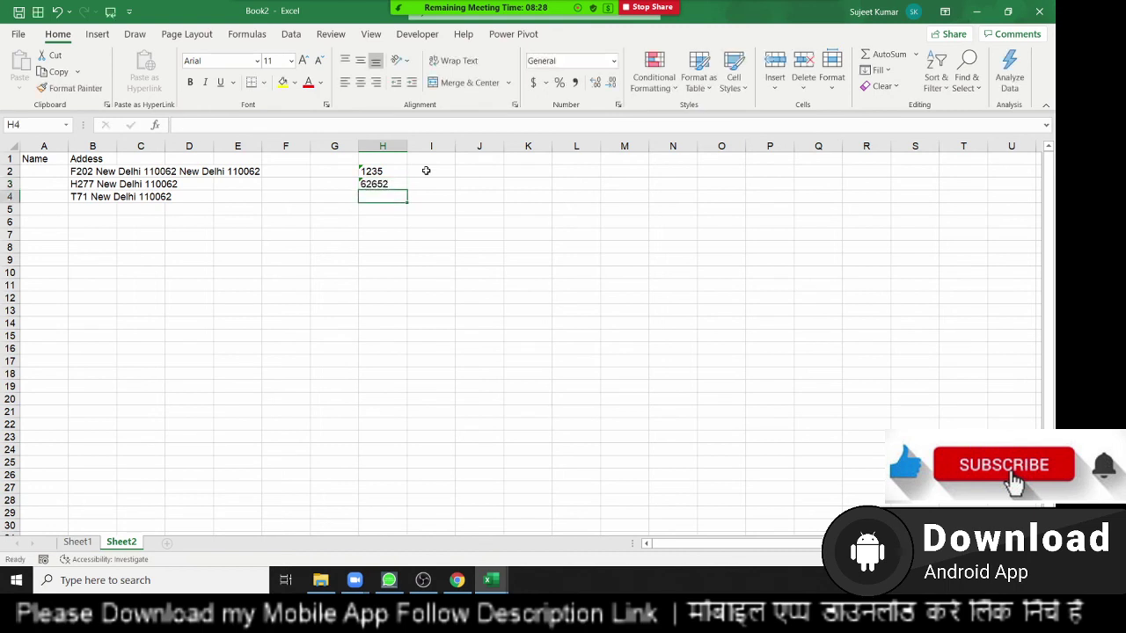
text('2523)
key(Return)
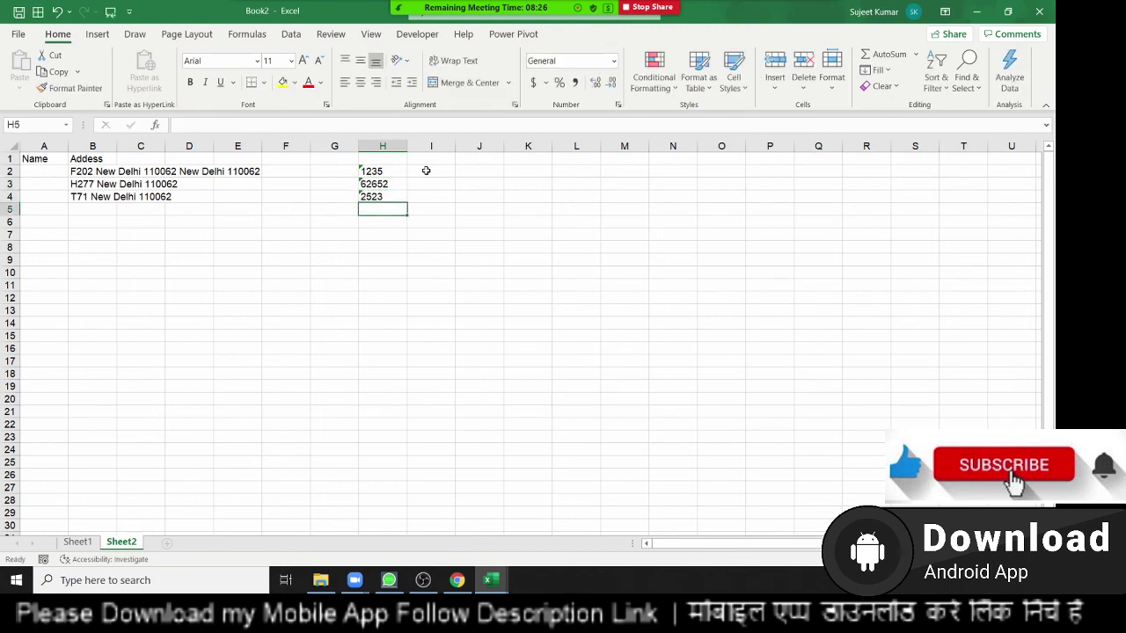
- Convert H2:H4 with Data > Text to Columns, then undo to keep them as text
click(361, 172)
key(shift+Down)
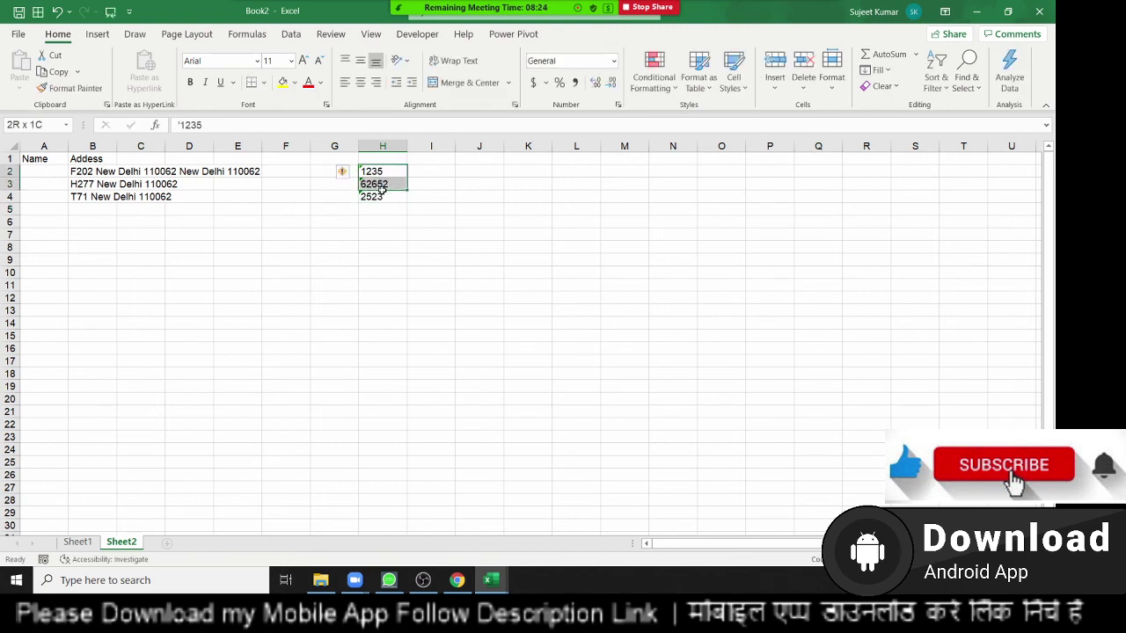
key(shift+Down)
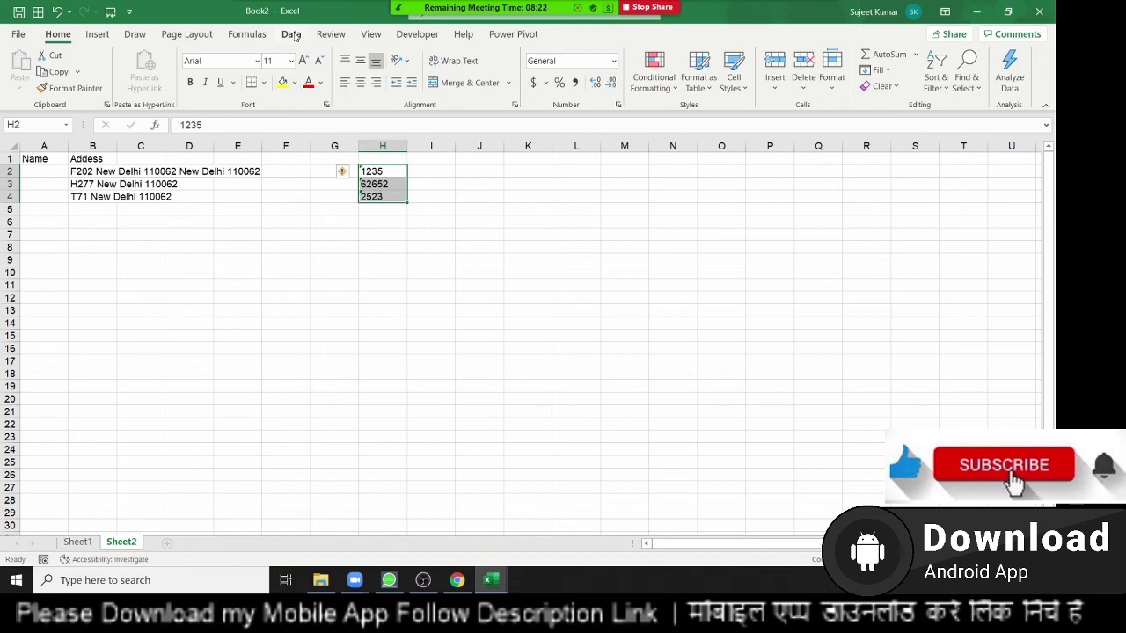
click(295, 37)
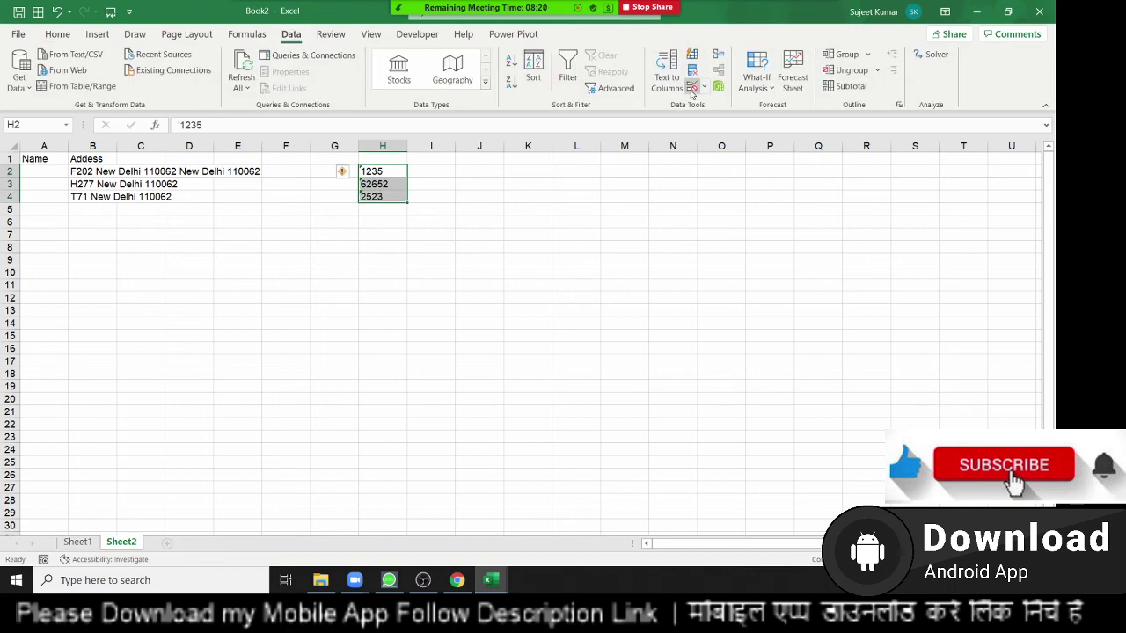
click(674, 92)
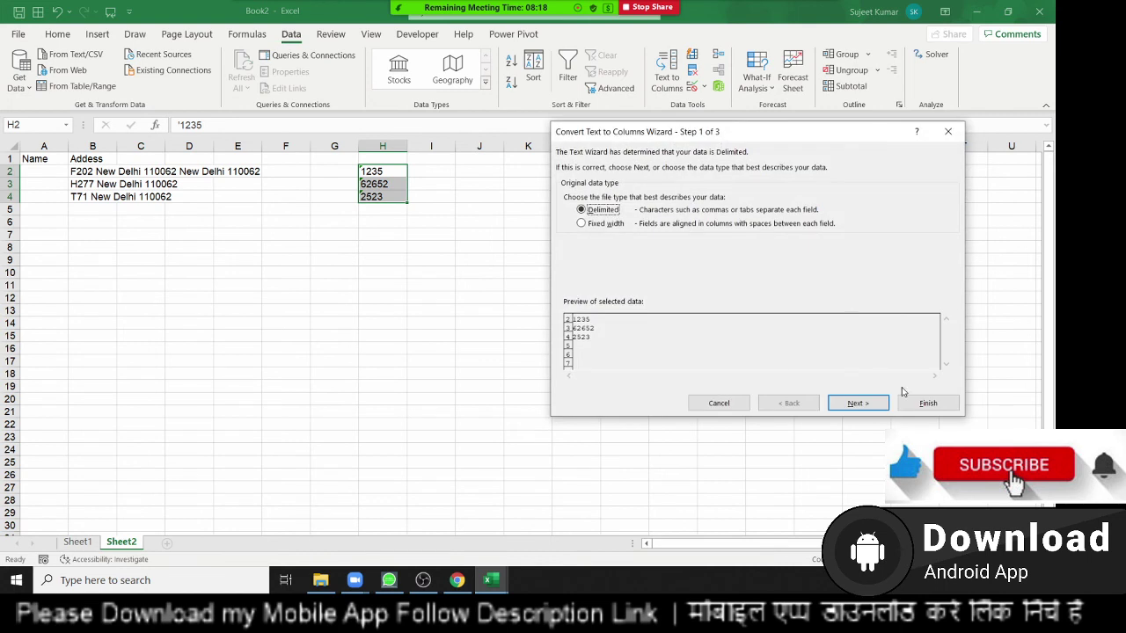
click(928, 404)
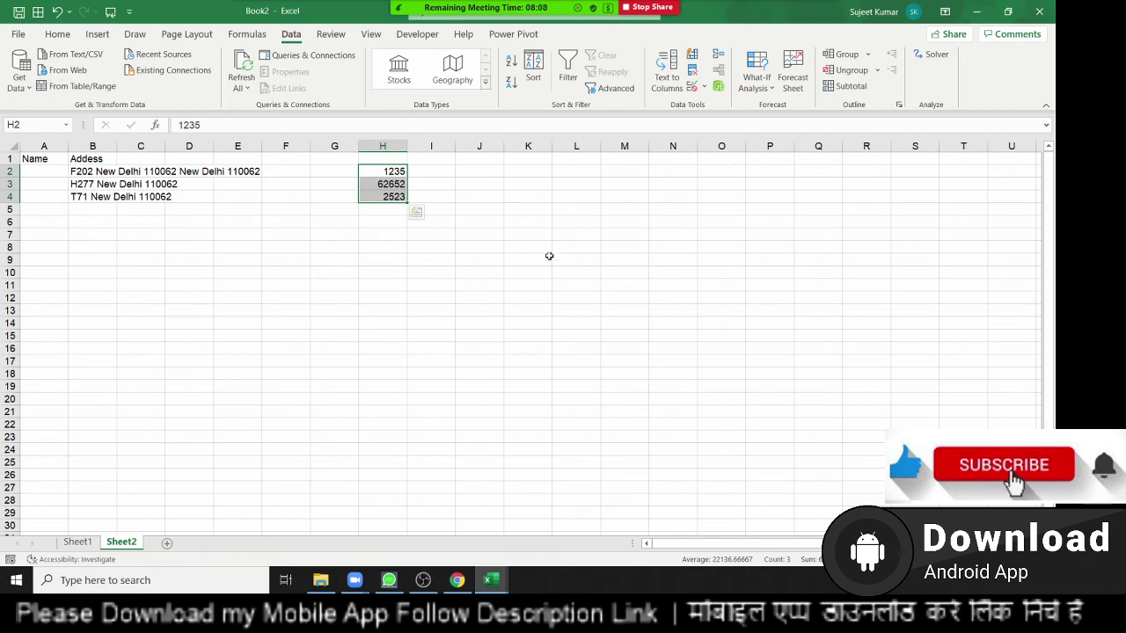
key(ctrl+z)
click(539, 256)
- Fill the text numbers right across H2:L4 and try Text to Columns, dismissing the one-column warning
drag(403, 174, 573, 210)
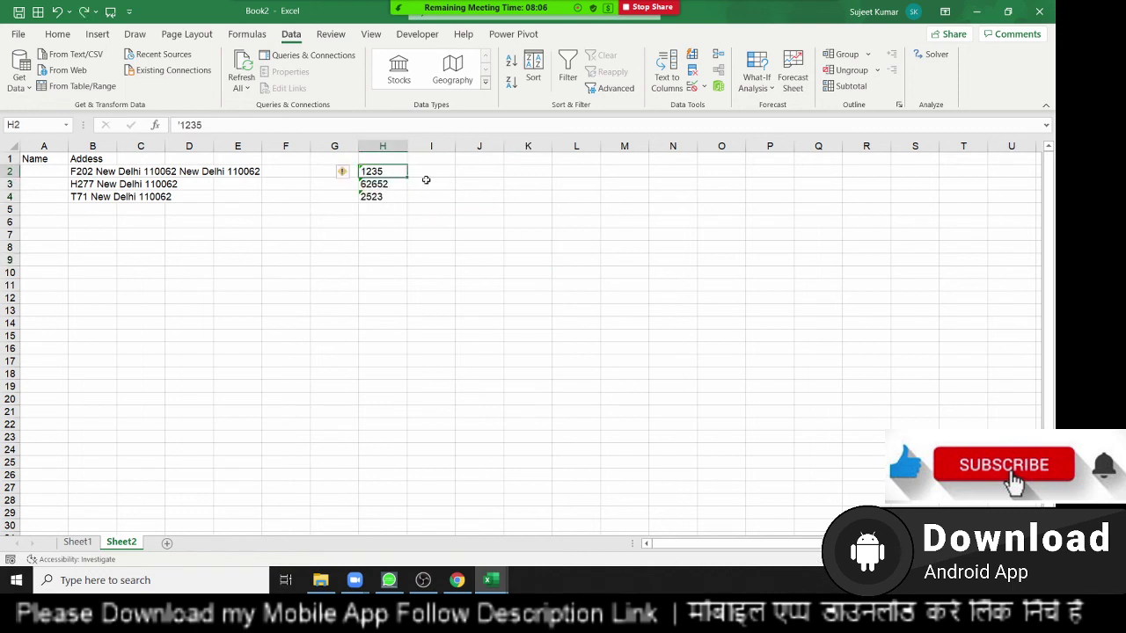
key(ctrl+r)
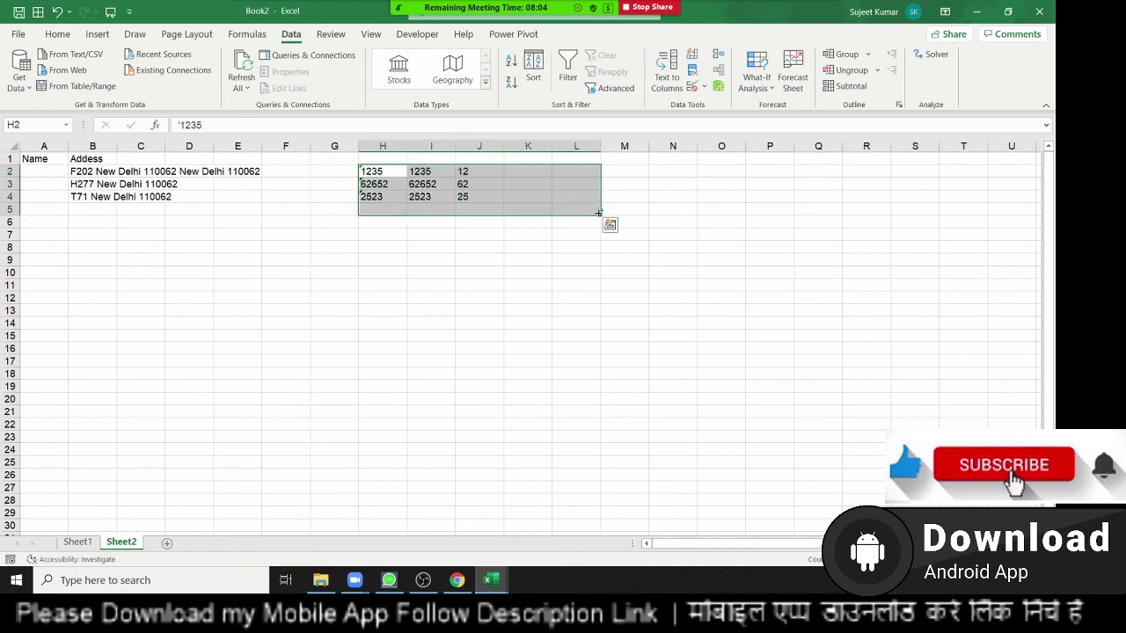
click(562, 257)
drag(398, 177, 570, 193)
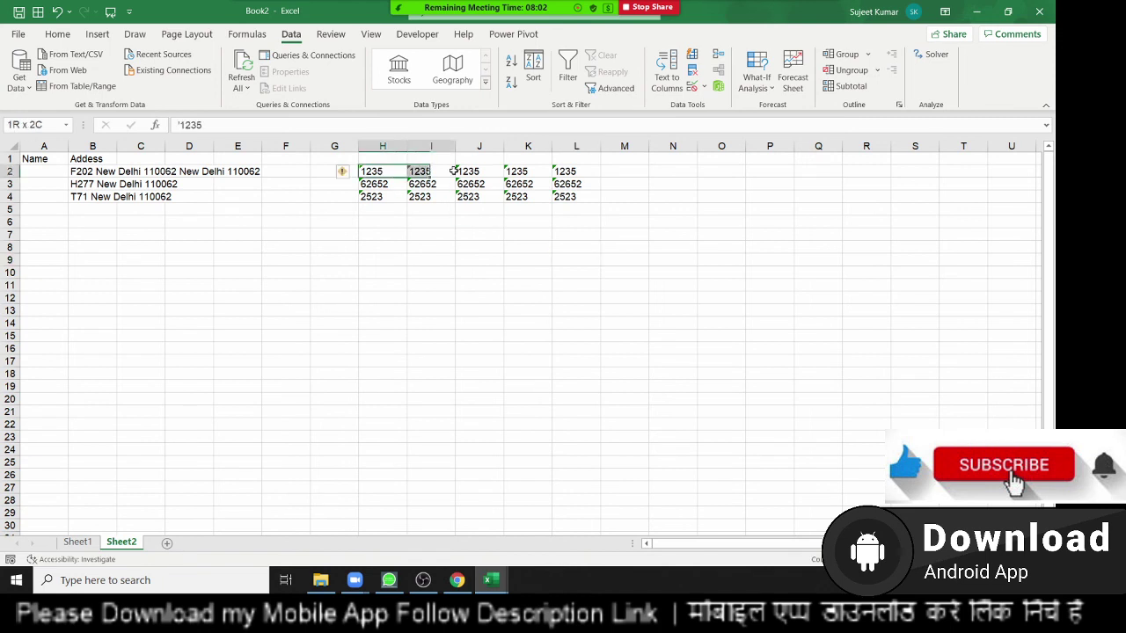
click(667, 74)
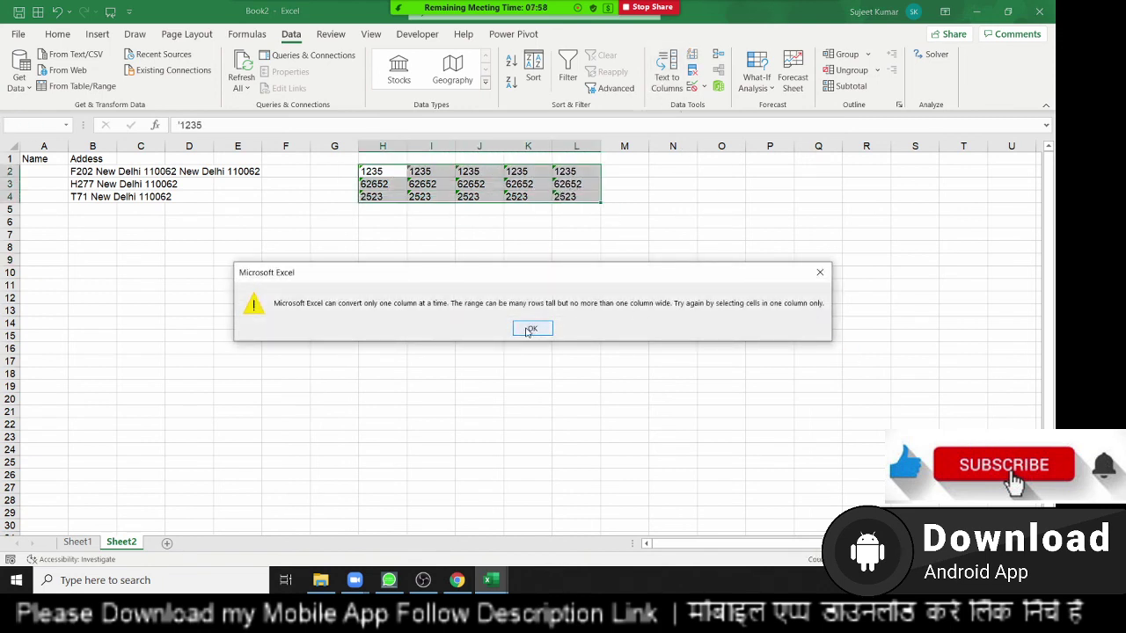
click(532, 328)
click(431, 237)
drag(371, 171, 435, 195)
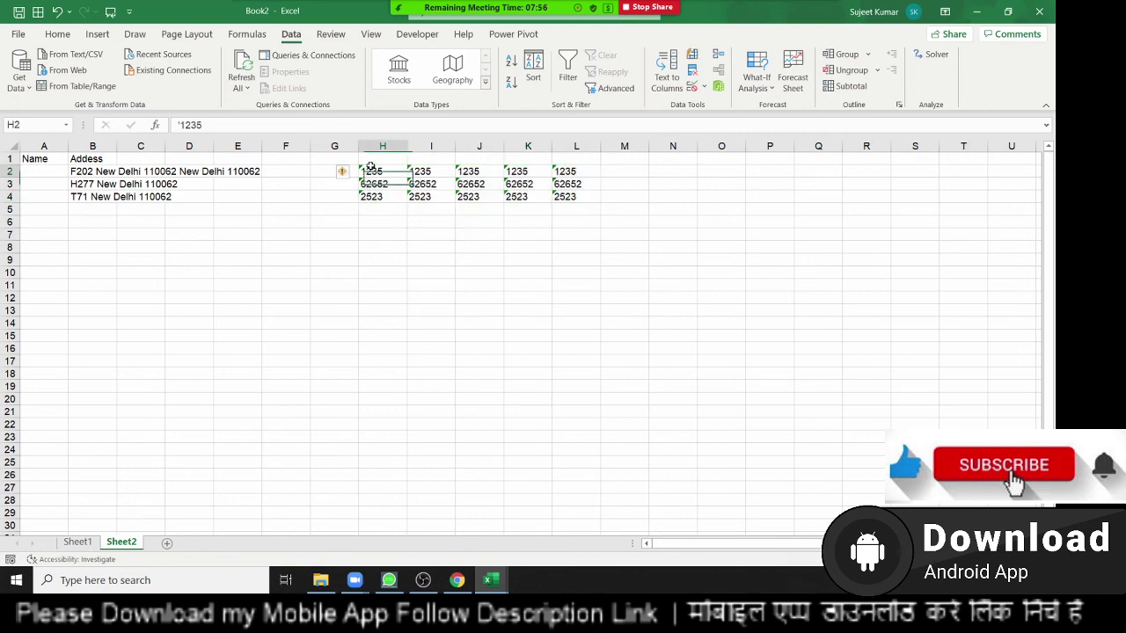
- Enter 1 in N8 and copy it
click(655, 249)
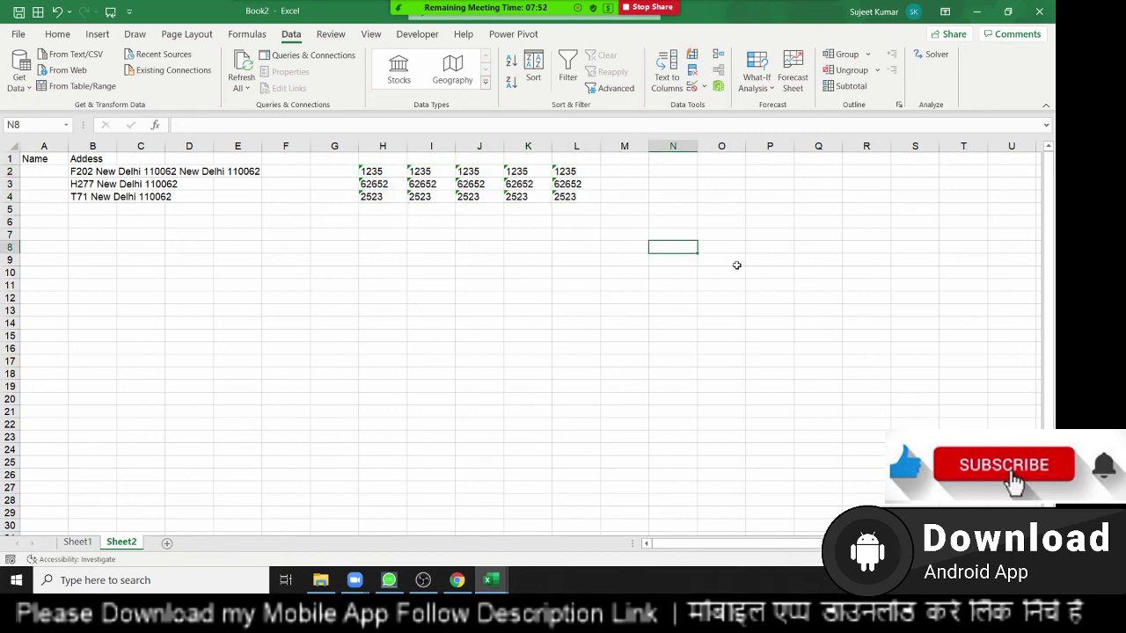
text(1)
key(Return)
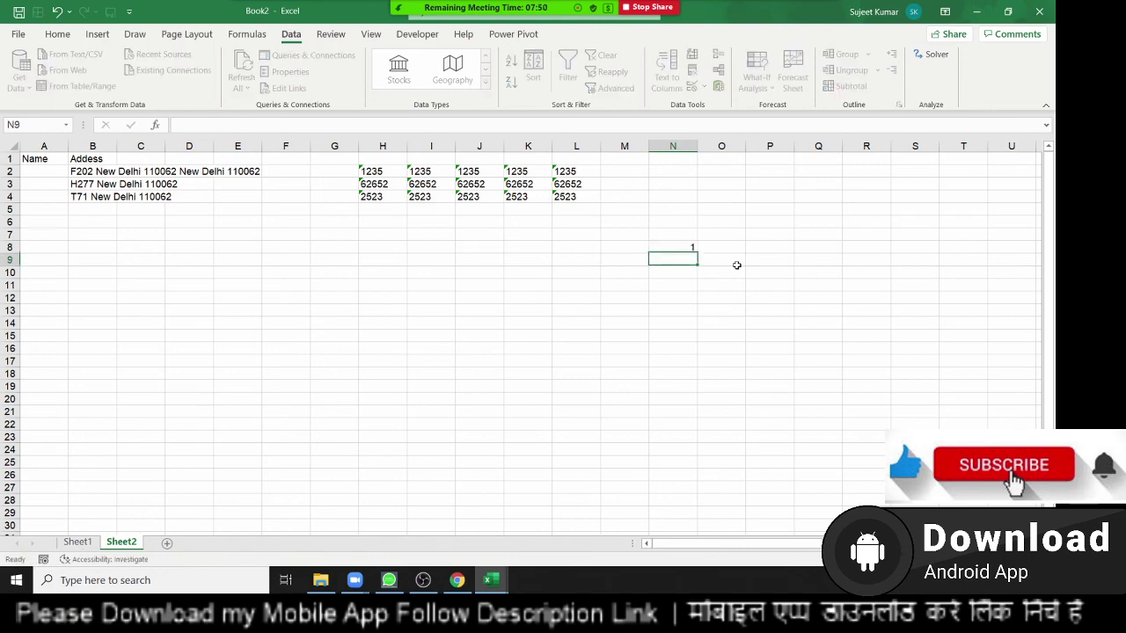
key(Up)
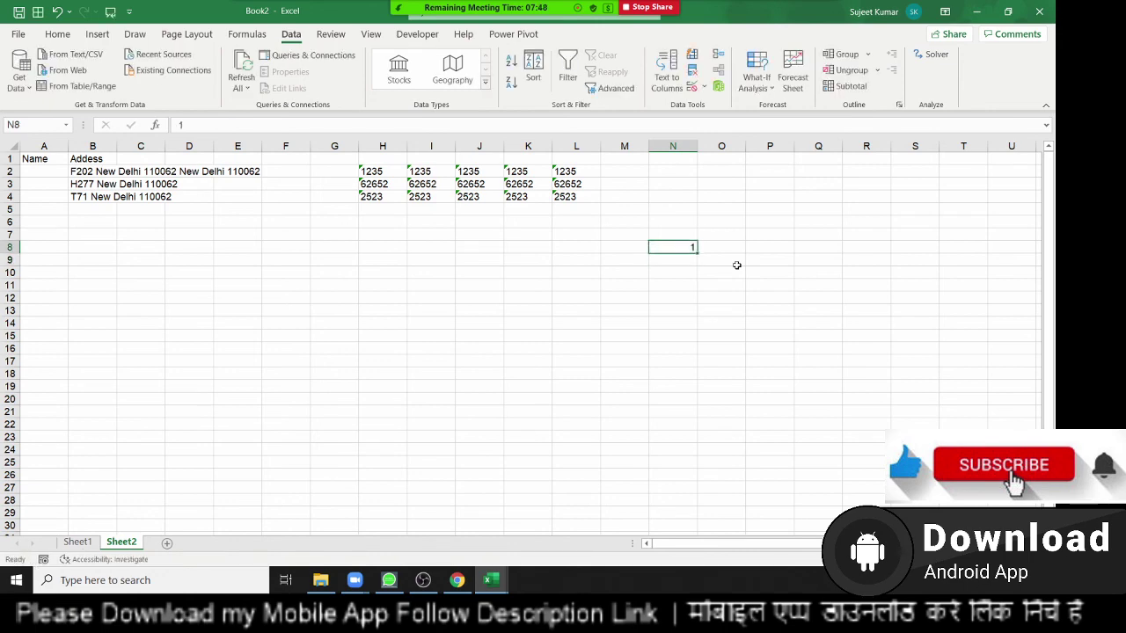
key(ctrl+c)
drag(361, 173, 558, 196)
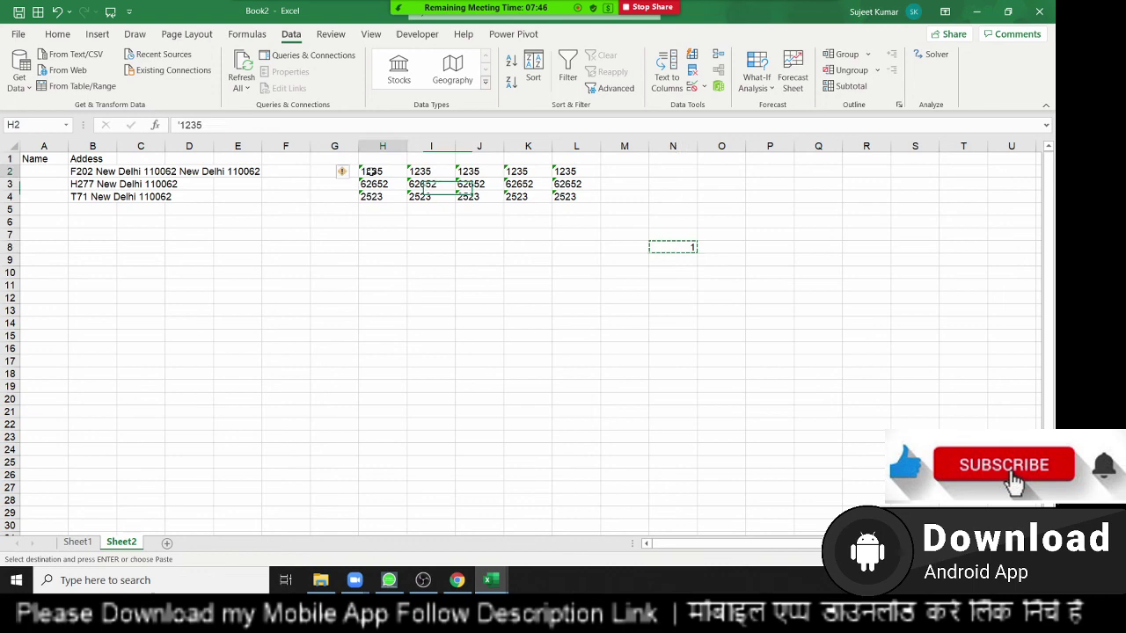
right_click(558, 196)
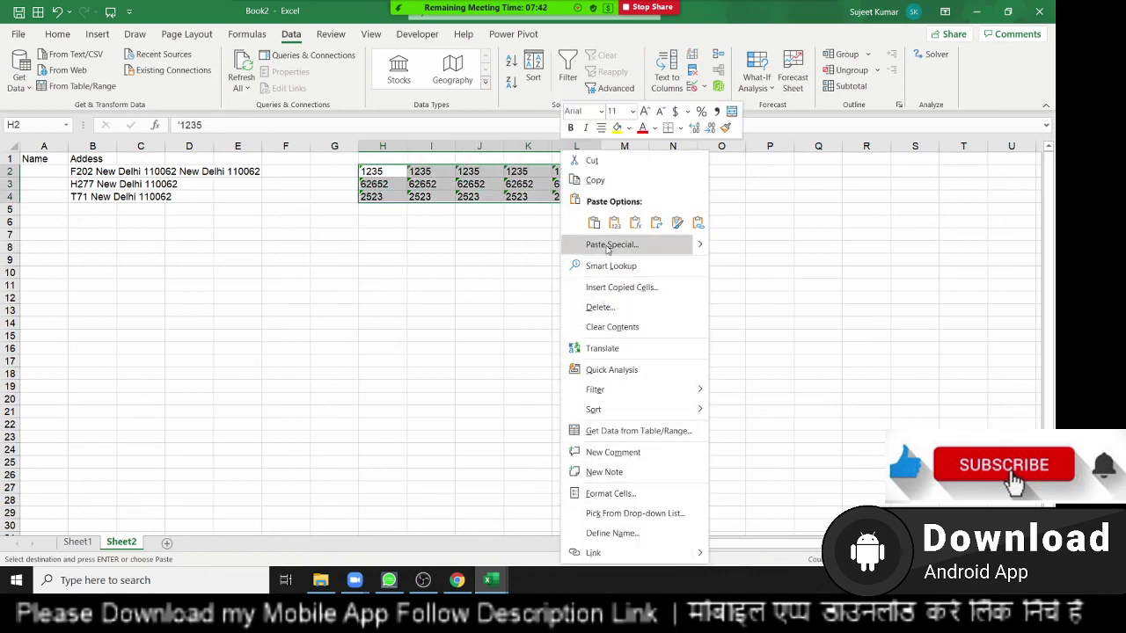
click(611, 245)
click(626, 264)
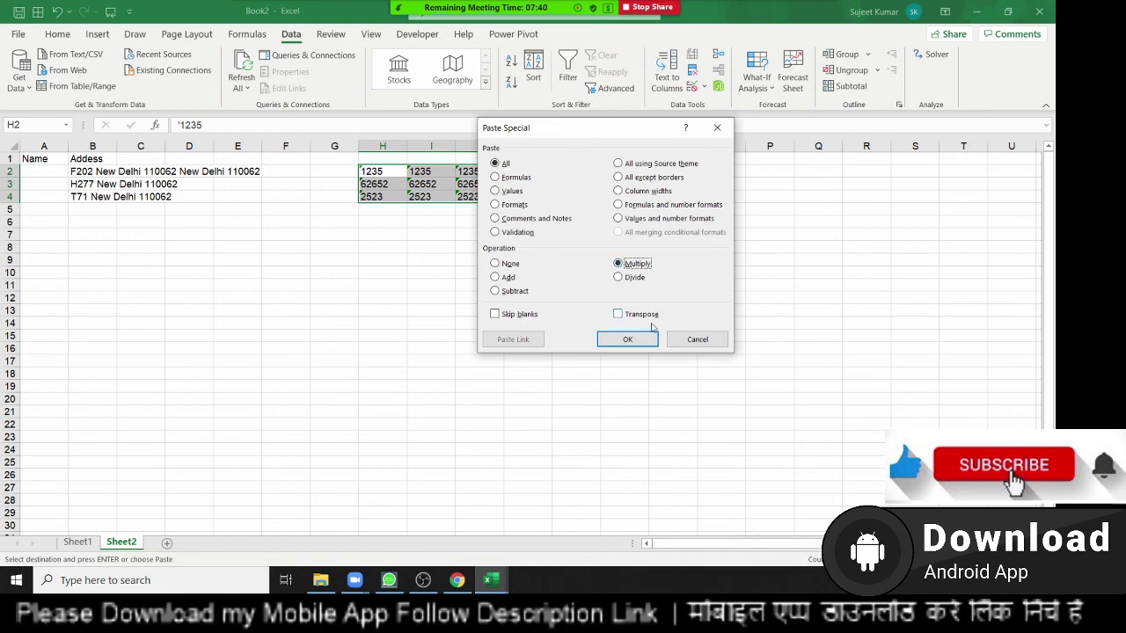
click(615, 339)
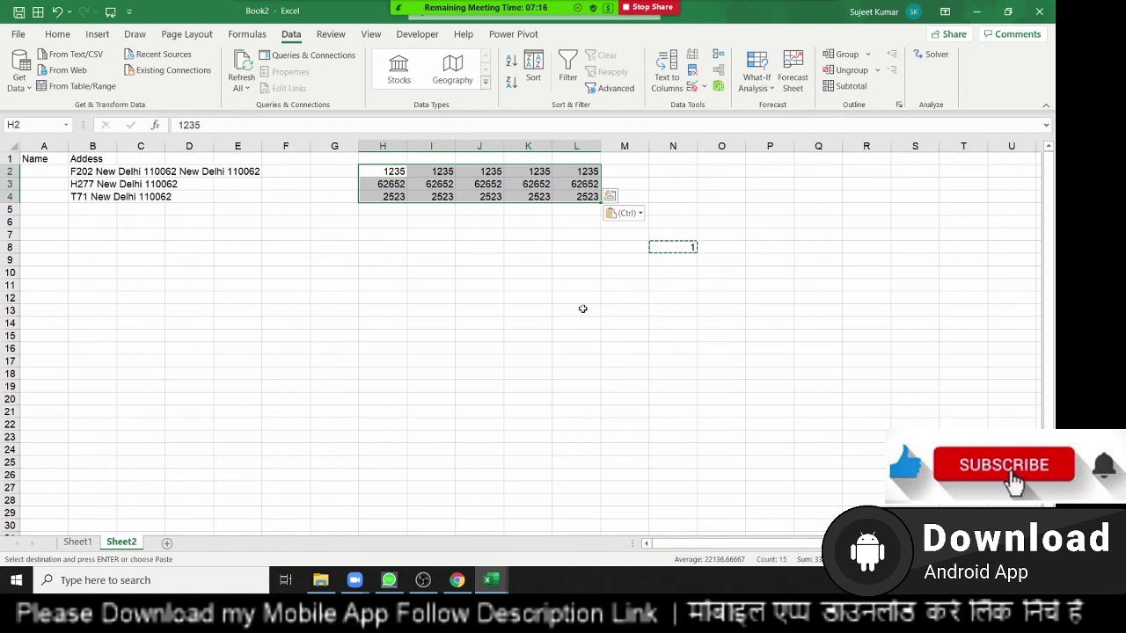
key(ctrl+z)
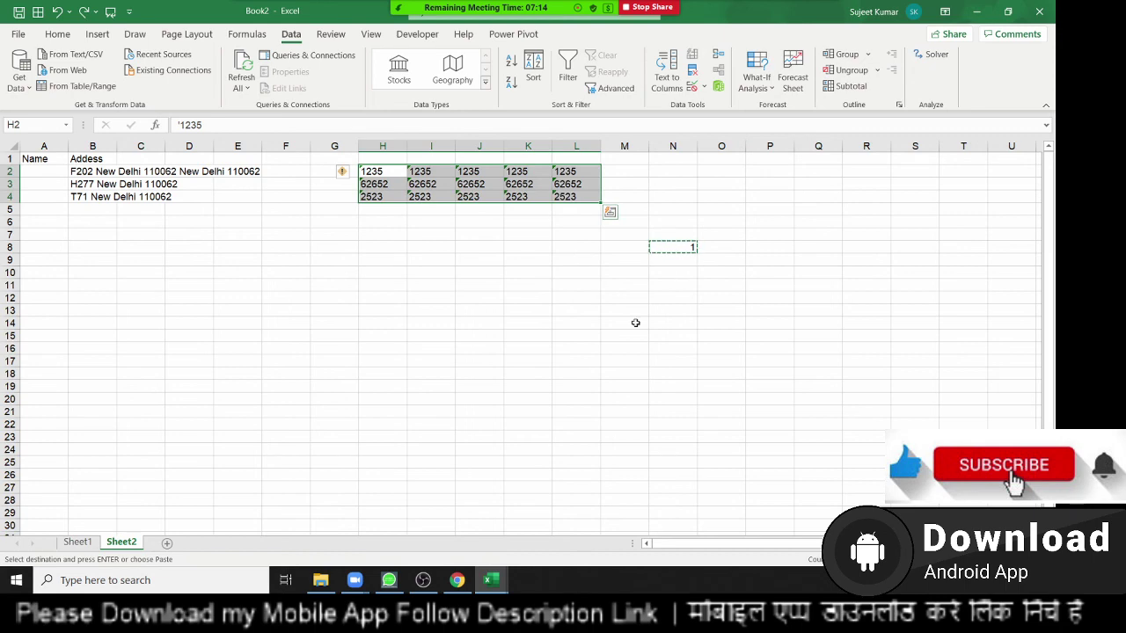
click(634, 322)
- Cancel the N8 copy, enter 0 in O8 and copy it
key(Escape)
click(684, 259)
click(730, 251)
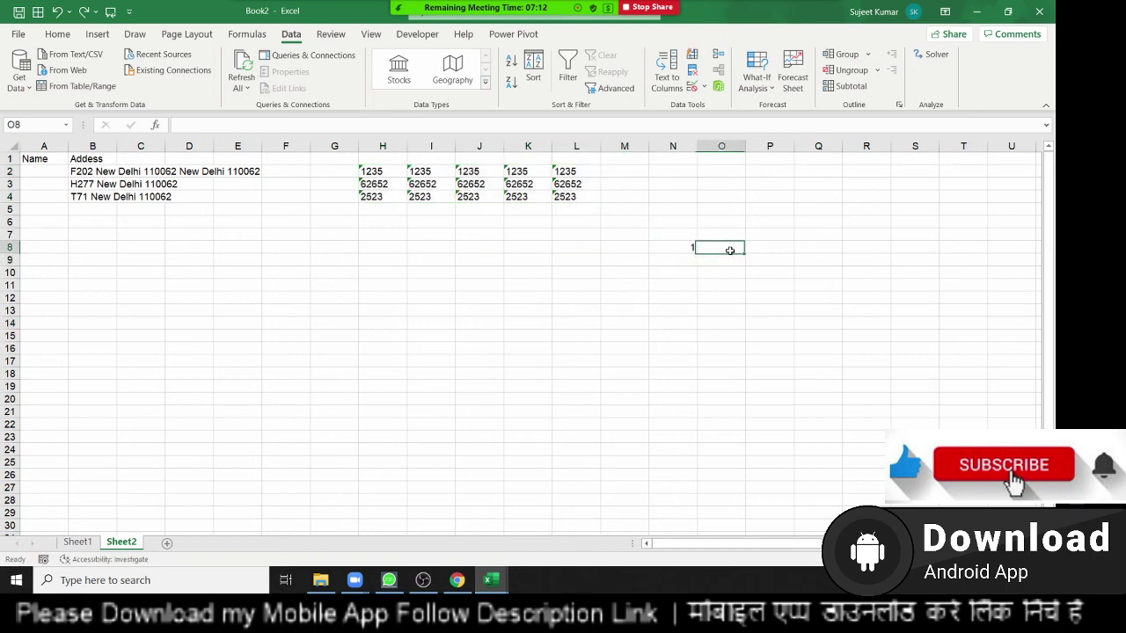
text(0)
key(Return)
click(725, 249)
key(ctrl+c)
- Paste Special with Add onto H1:L4 to turn the text values into real numbers
drag(387, 163, 568, 195)
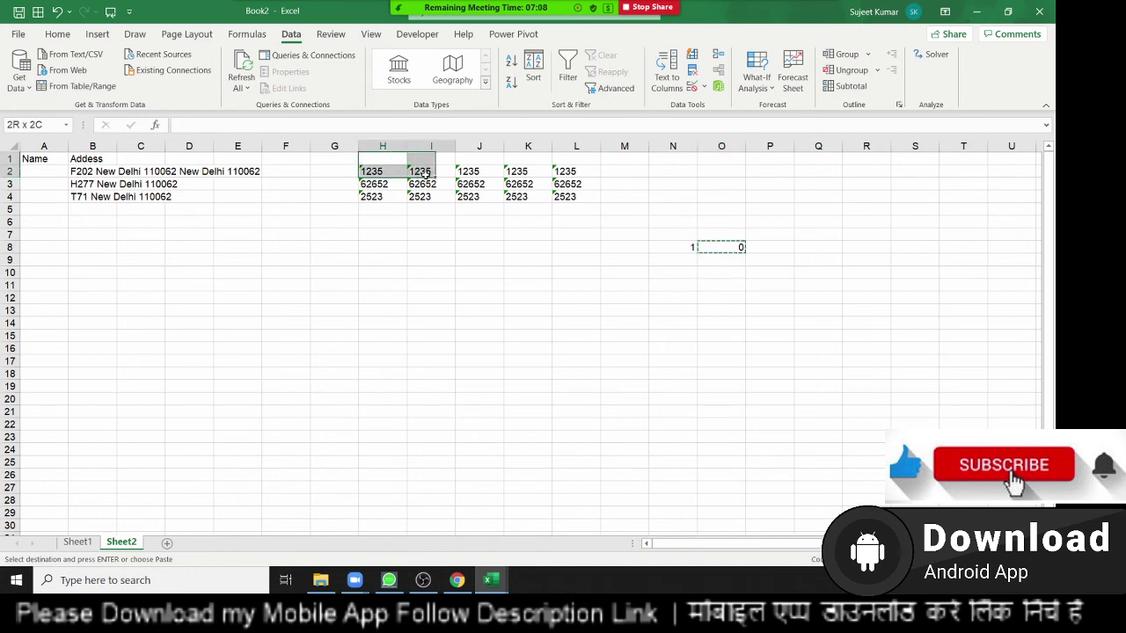
right_click(568, 195)
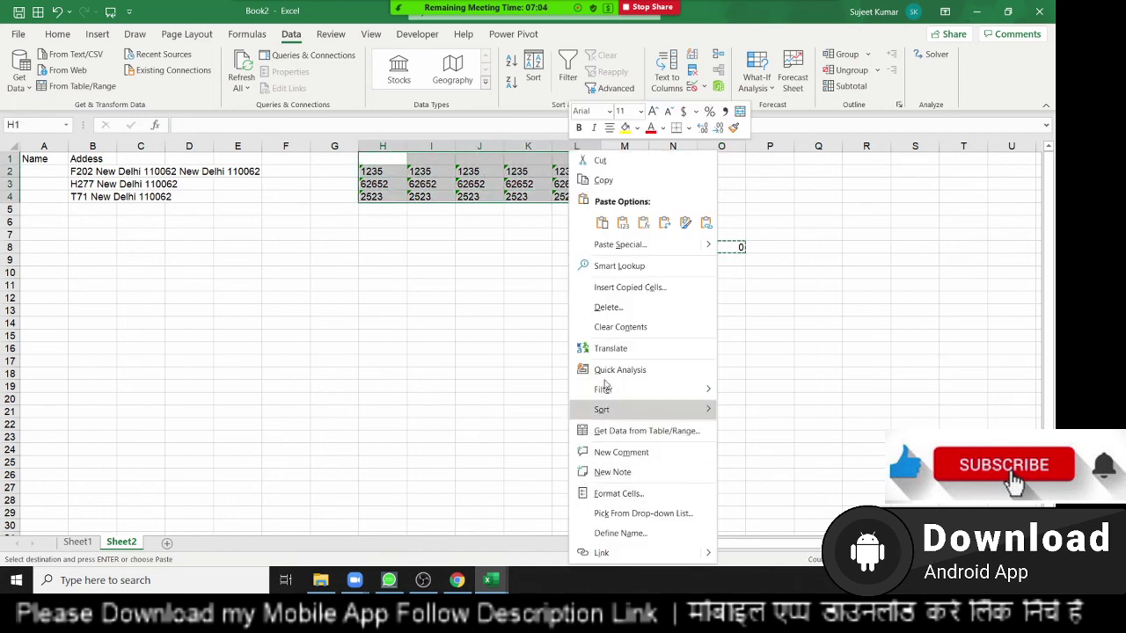
click(615, 245)
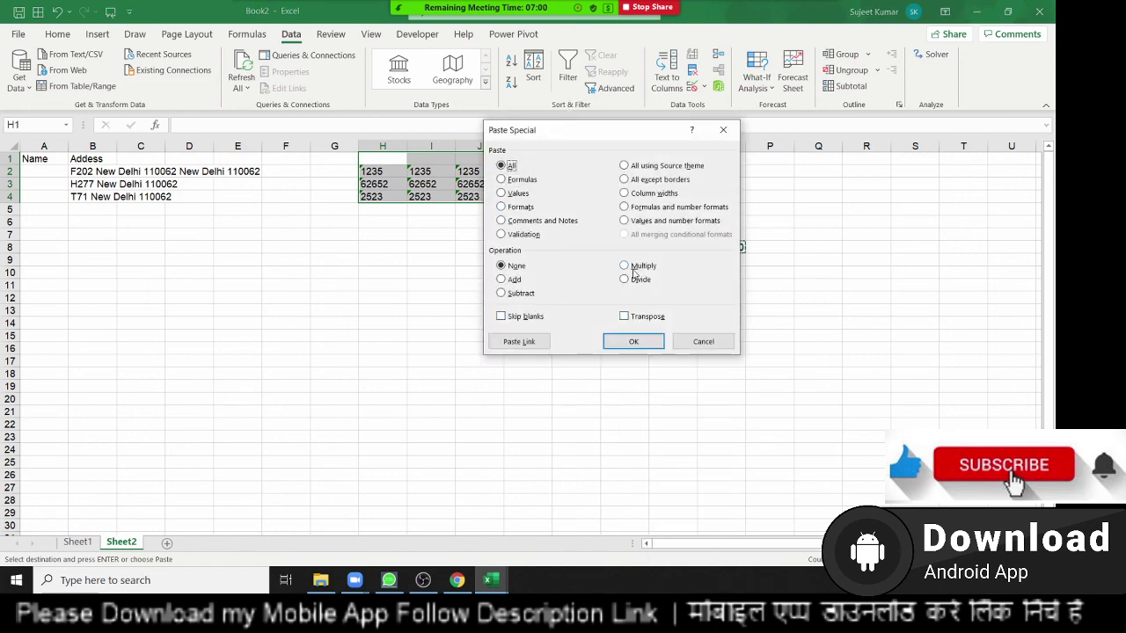
click(516, 280)
drag(572, 120, 427, 220)
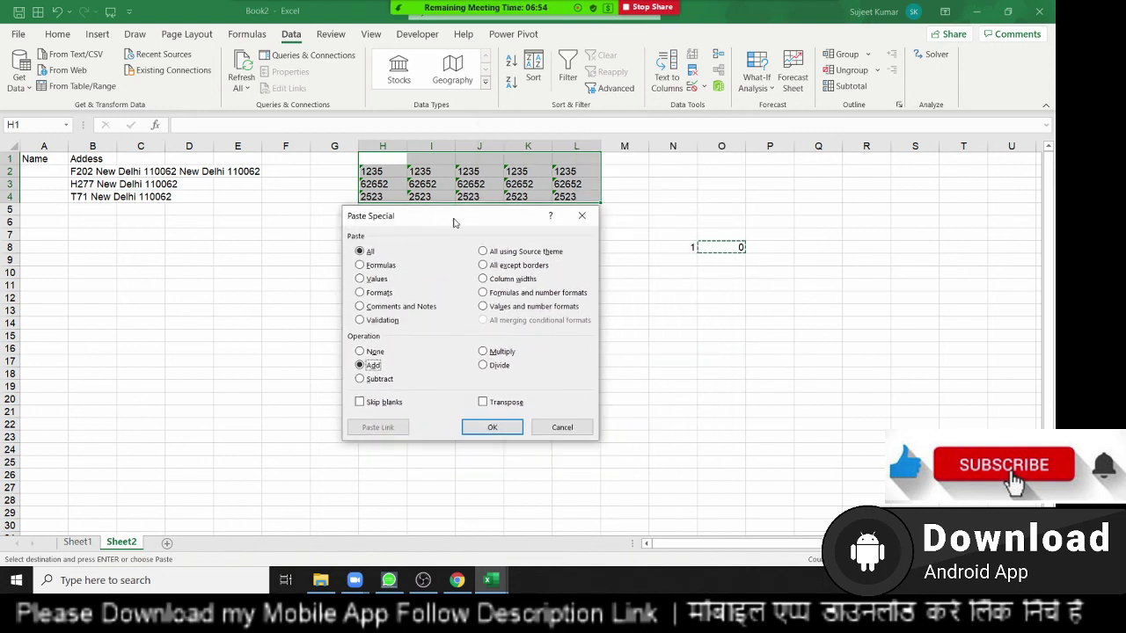
click(516, 429)
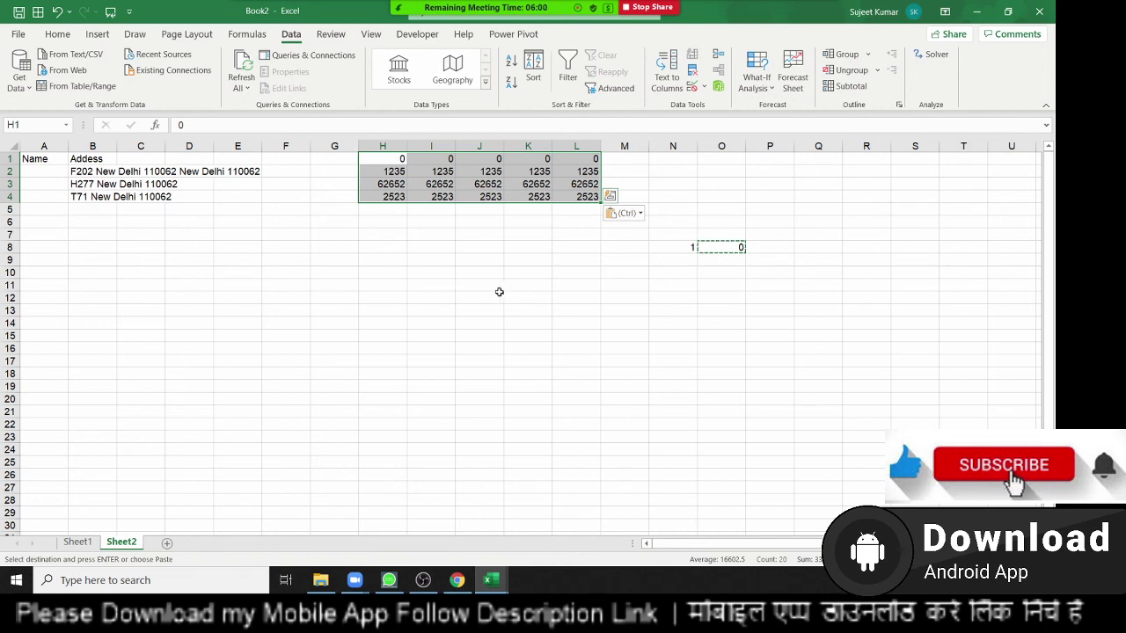
- Insert today's date, 3/9/2021, into H10
click(371, 271)
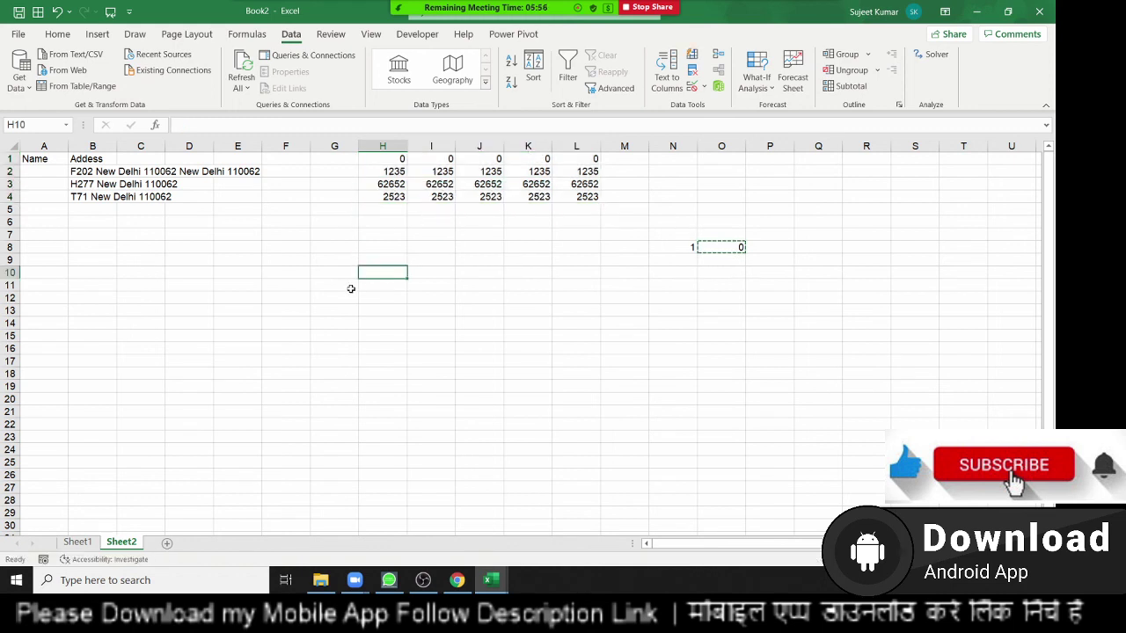
key(ctrl+semicolon)
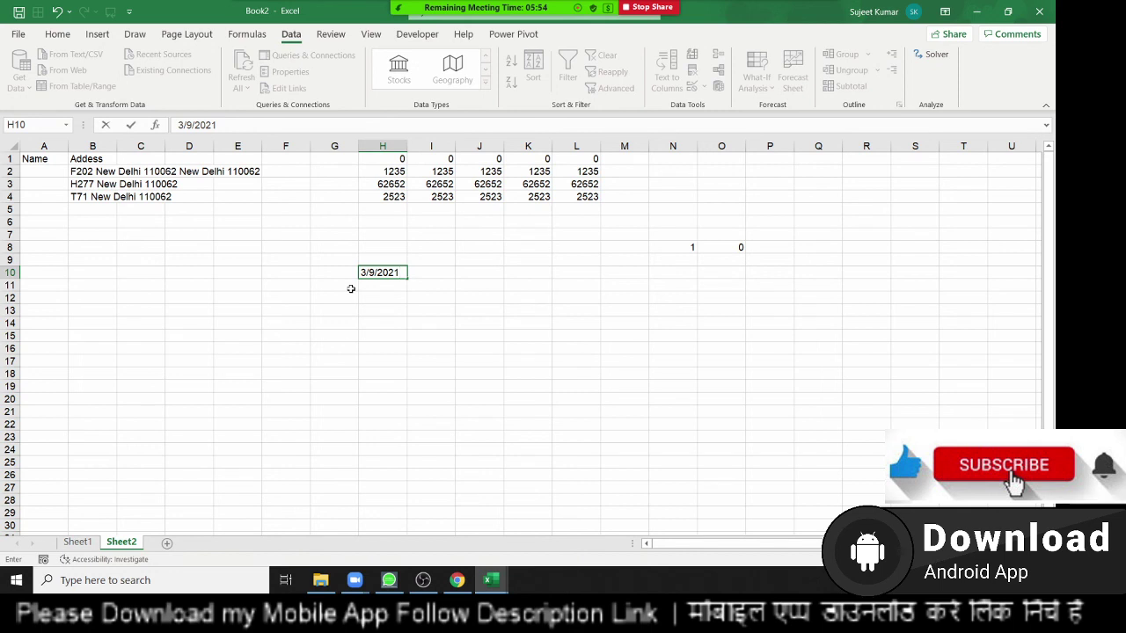
key(Return)
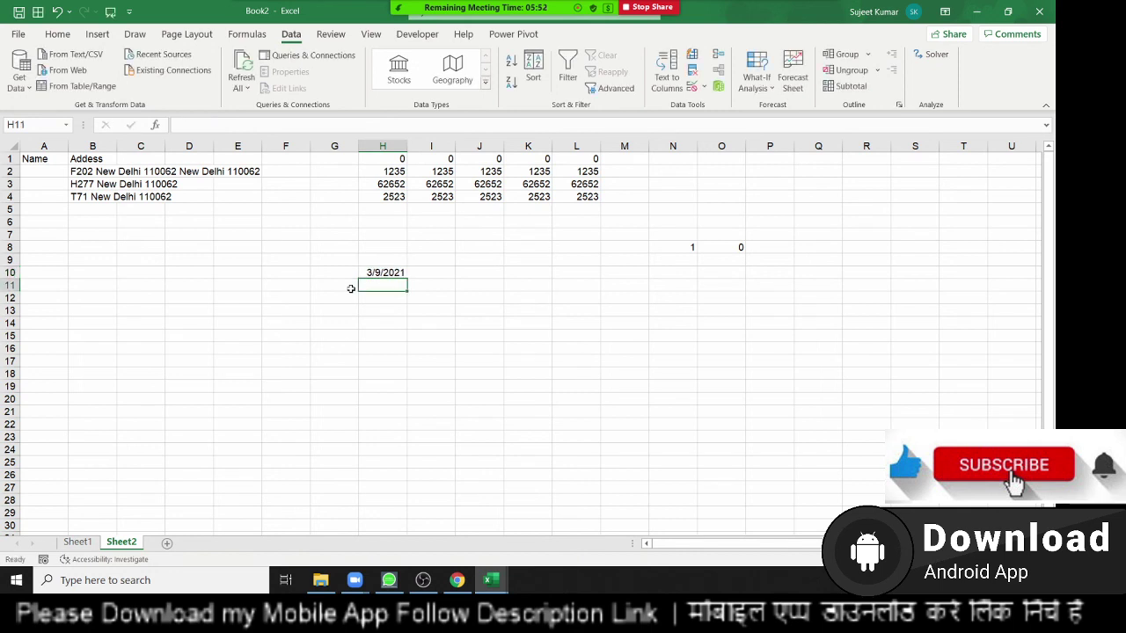